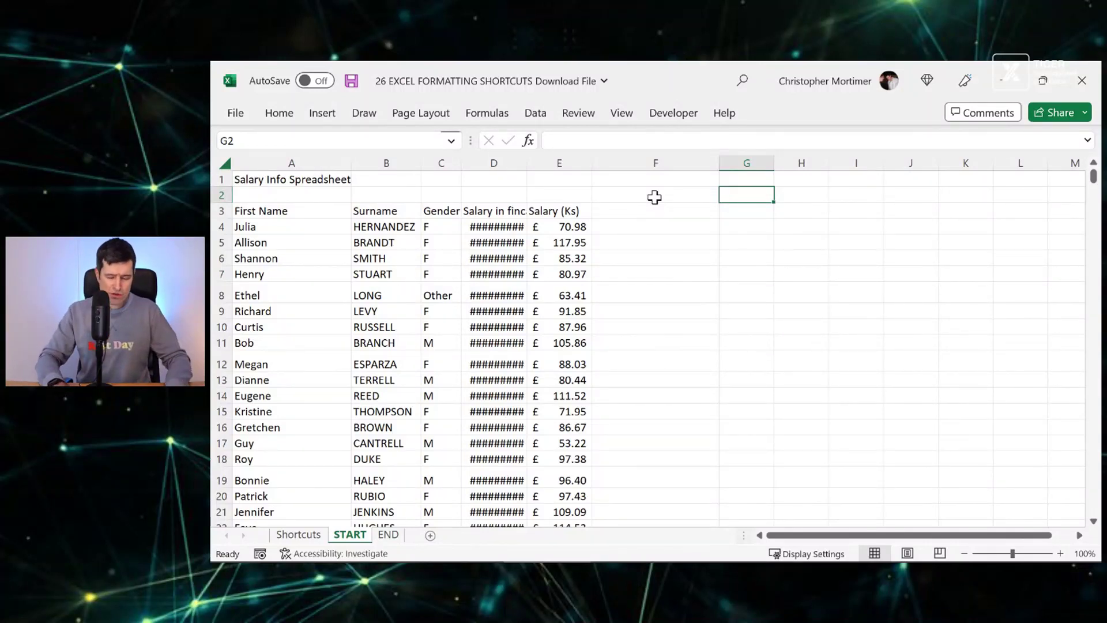
- Flip to the finished END sheet, back to START, then on to the Shortcuts sheet
key("ctrl+Page_Down")
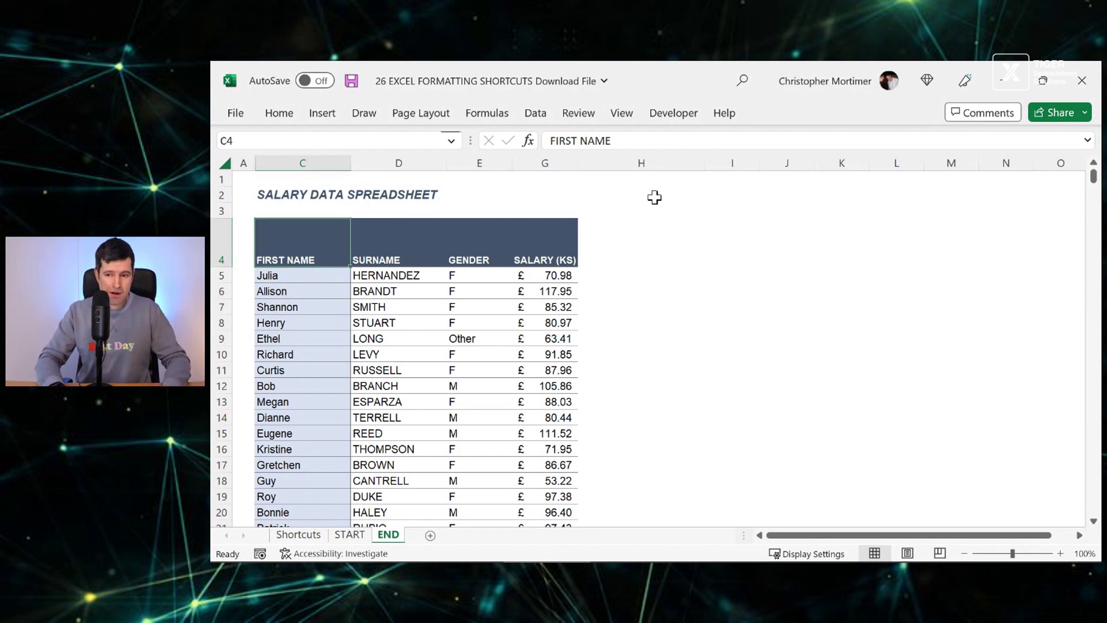
key("ctrl+Page_Up")
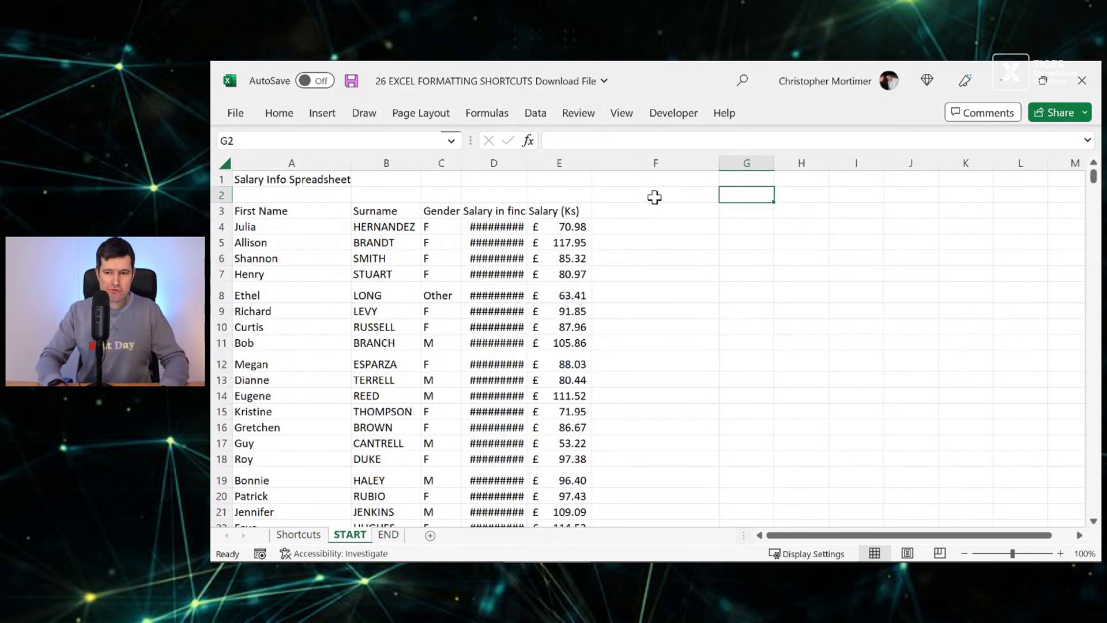
key("ctrl+Page_Up")
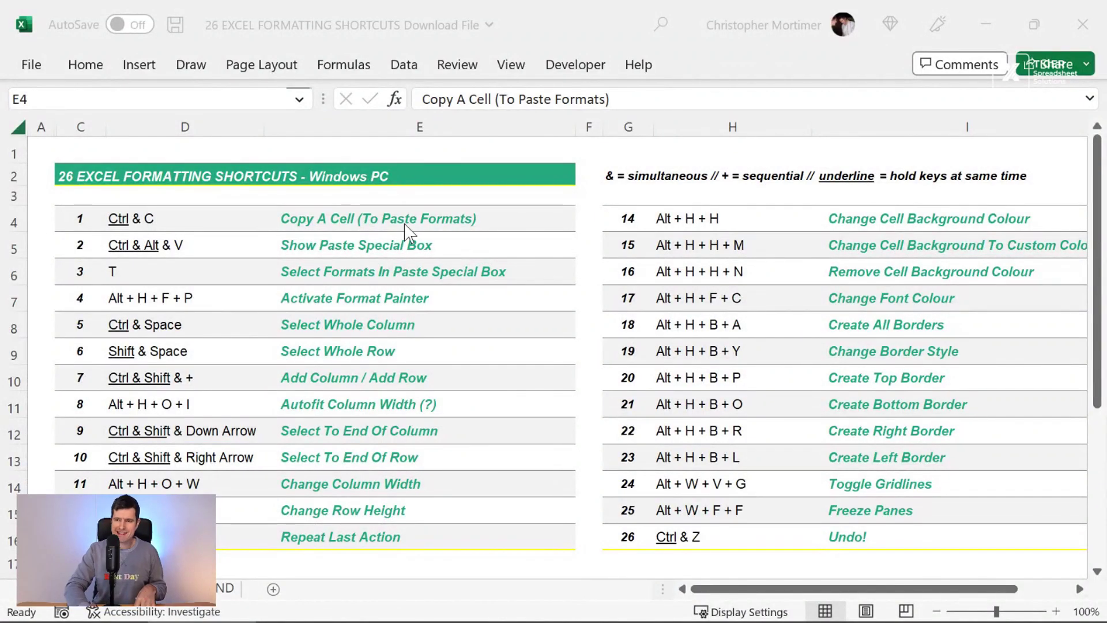
- Switch to the finished END sheet showing the styled SALARY DATA SPREADSHEET headers
left_click(403, 223)
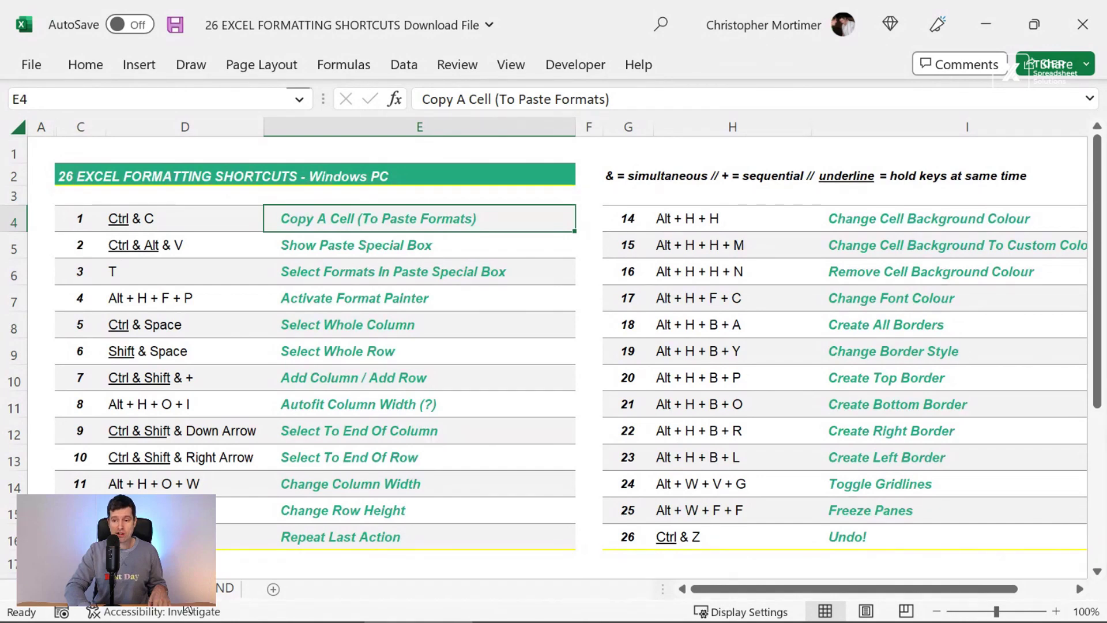
key("ctrl+Page_Down")
left_click(224, 589)
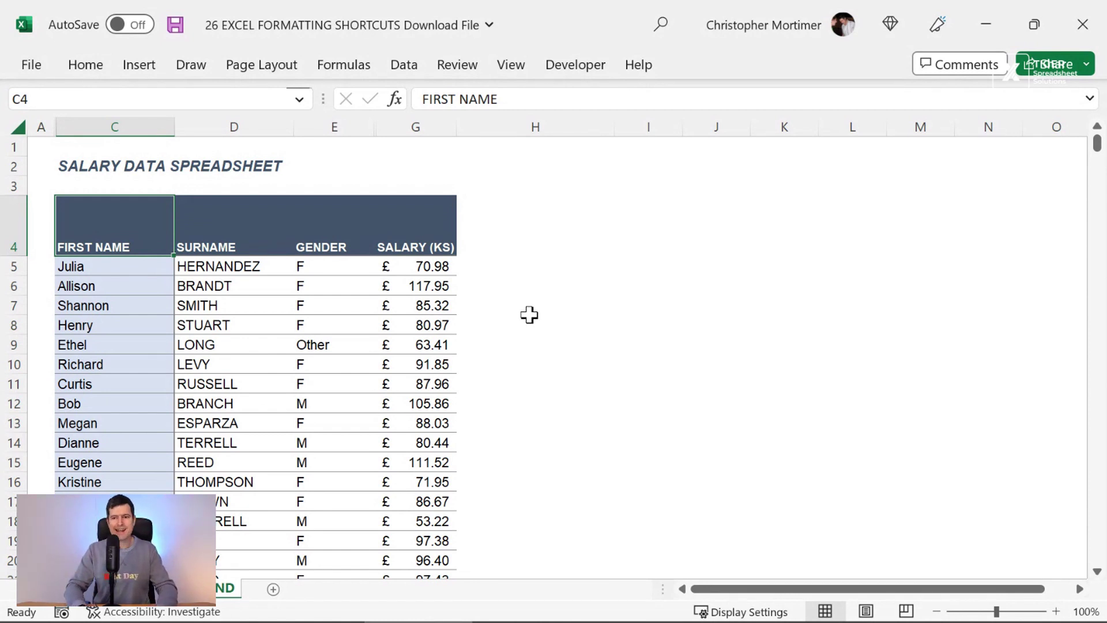
- Copy the styled FIRST NAME header cell C4 on the END sheet
key("Right")
key("Right")
key("Right")
key("Left")
key("Left")
key("Left")
key("Left")
key("Right")
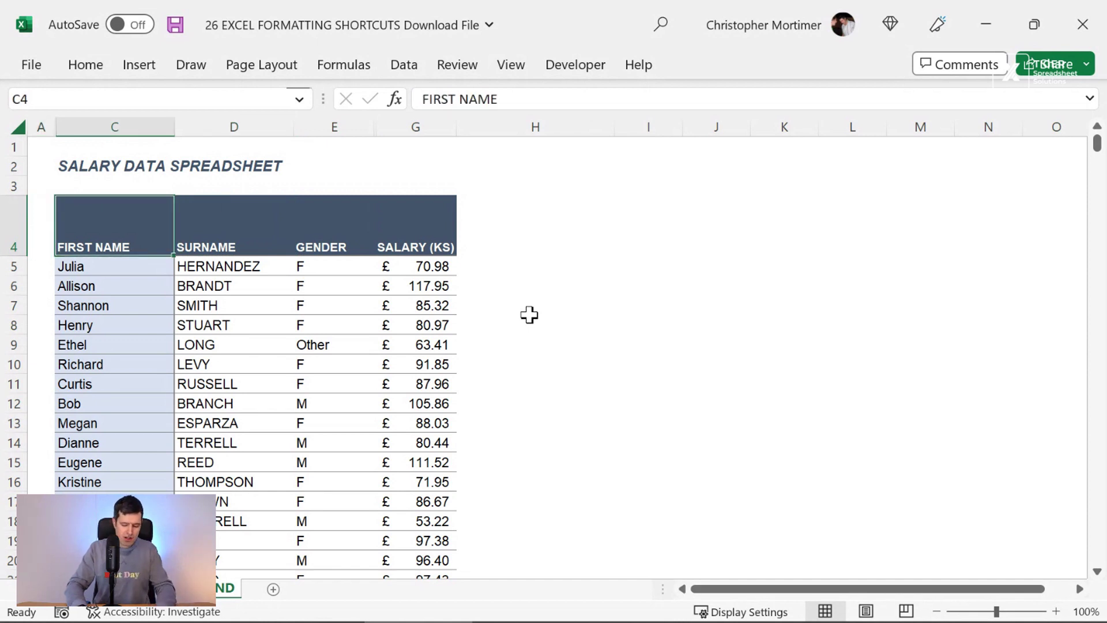
key("ctrl+c")
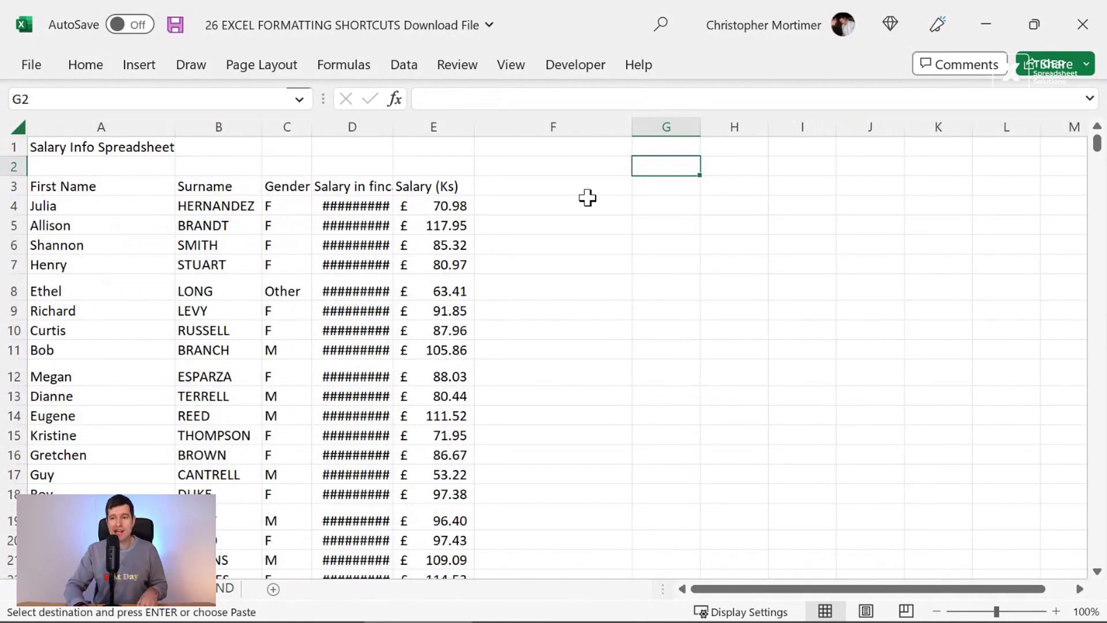
- Paste only the copied formats onto header row A3:E3 with Paste Special, then clear the copy
key("Left")
key("Left")
key("Left")
key("Left")
key("Left")
key("Left")
key("Down")
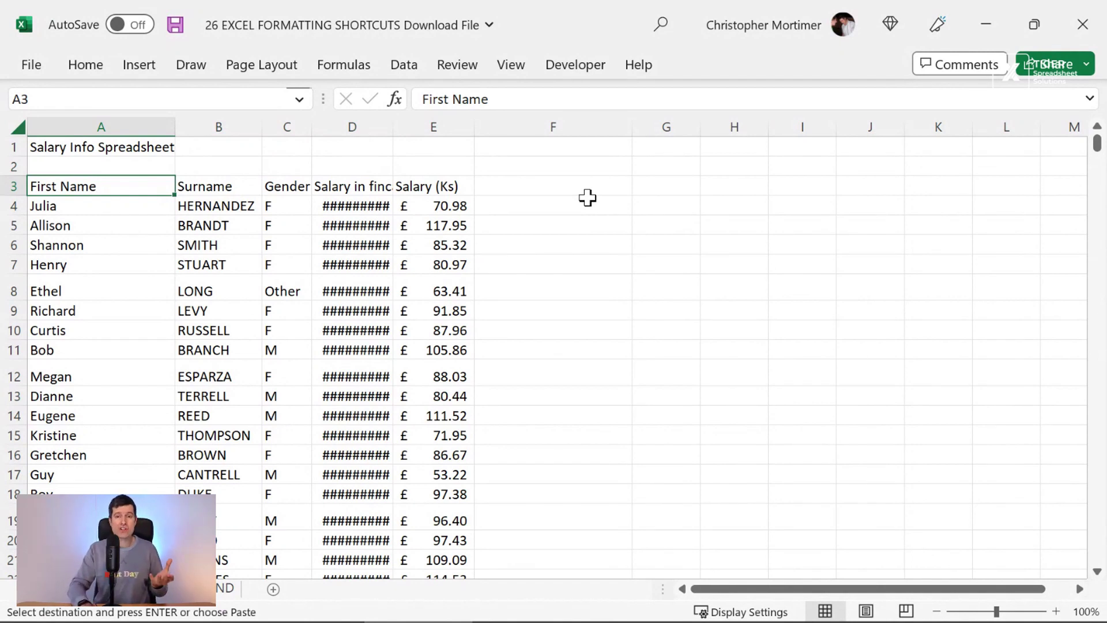
key("shift+Right")
key("shift+Right")
key("shift+Right")
key("shift+Right")
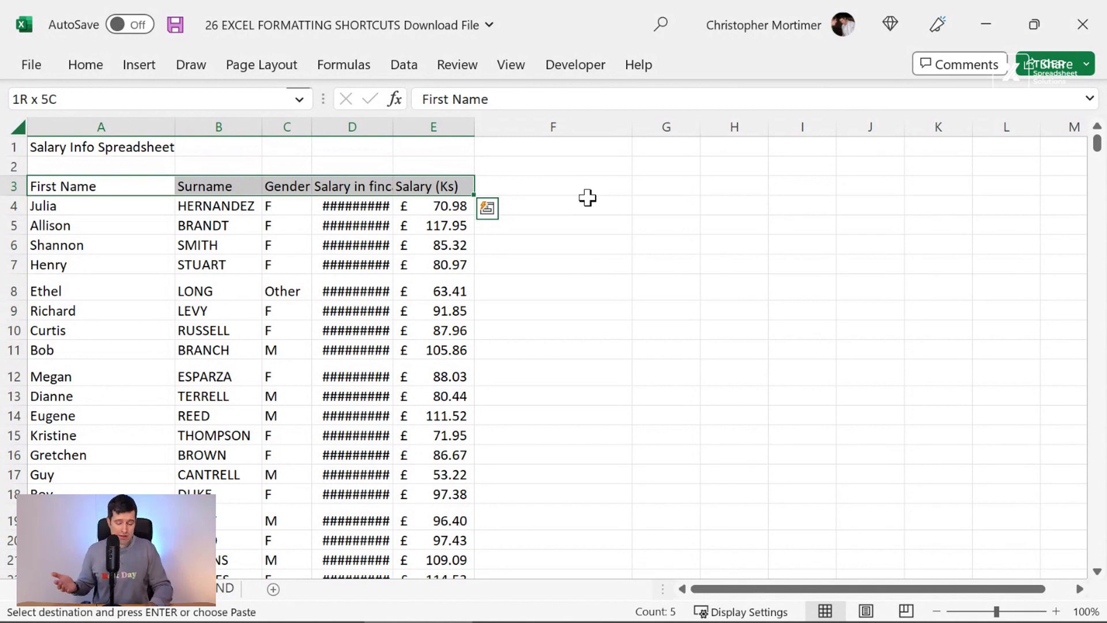
key("ctrl+alt+v")
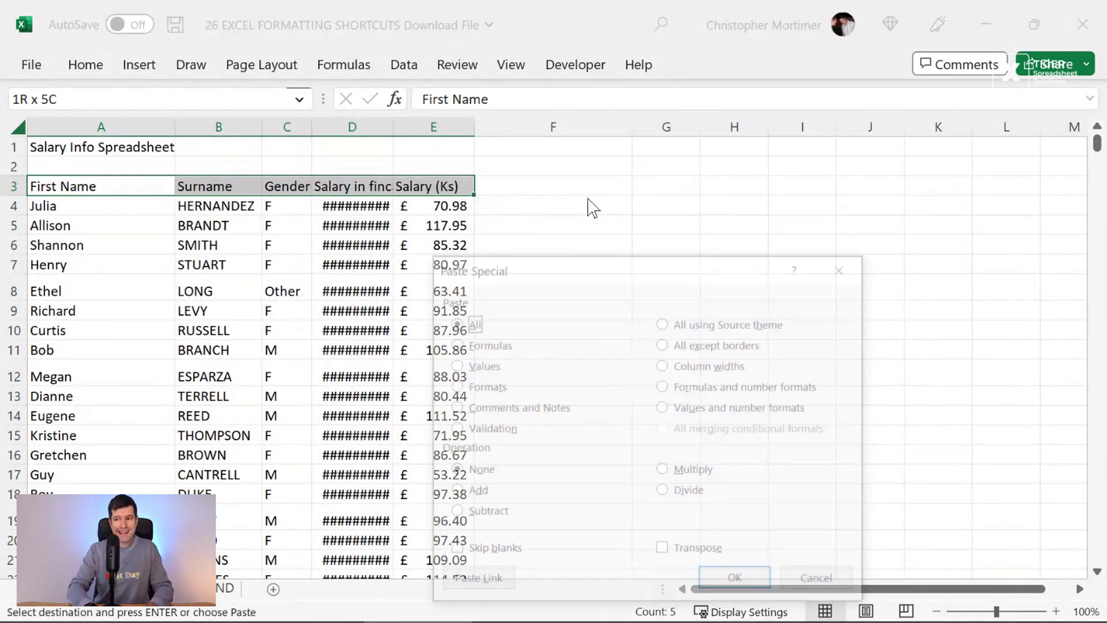
left_click_drag(580, 270, 576, 170)
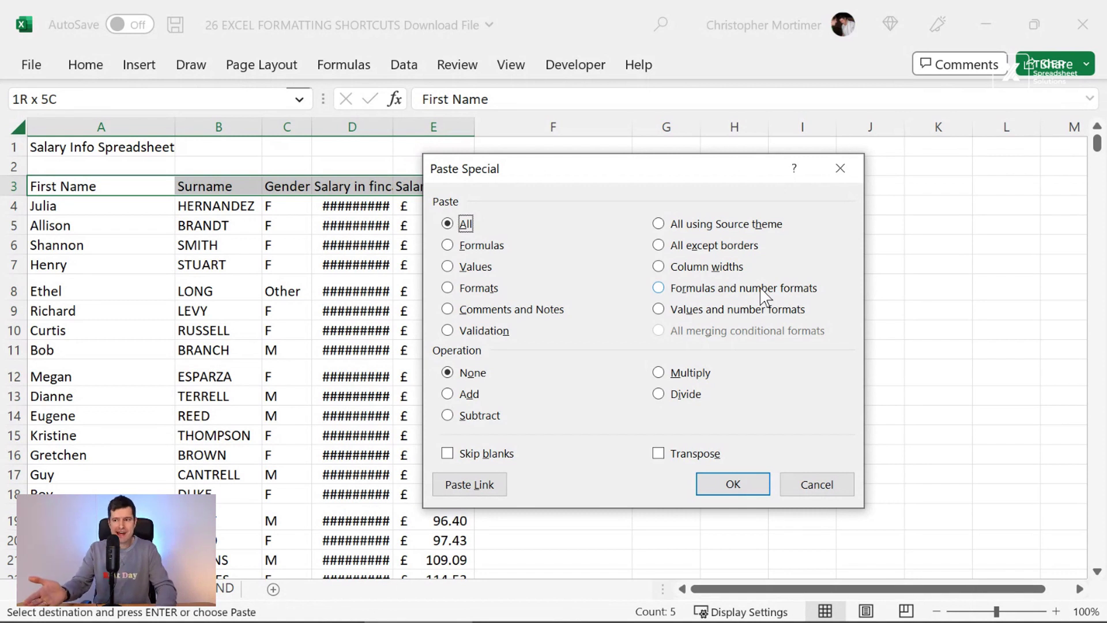
key("t")
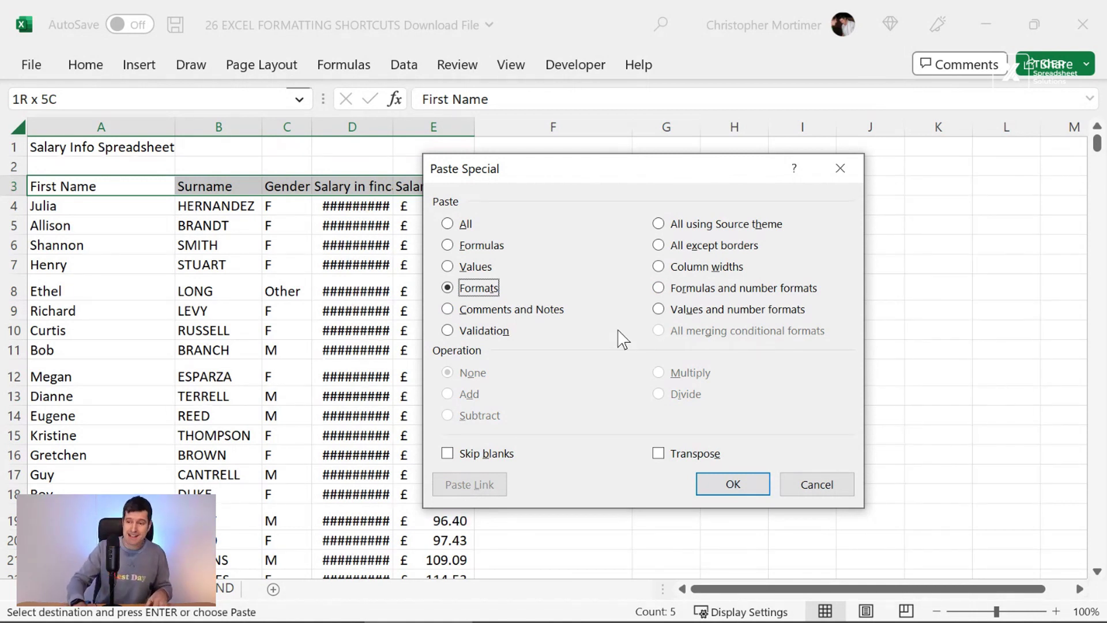
key("Return")
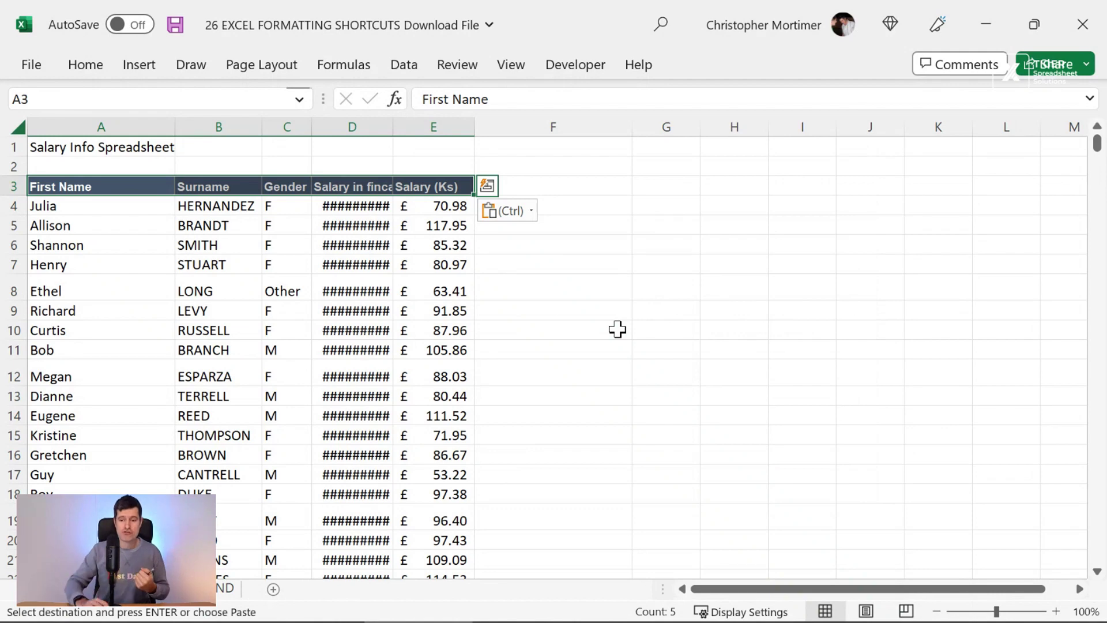
key("Escape")
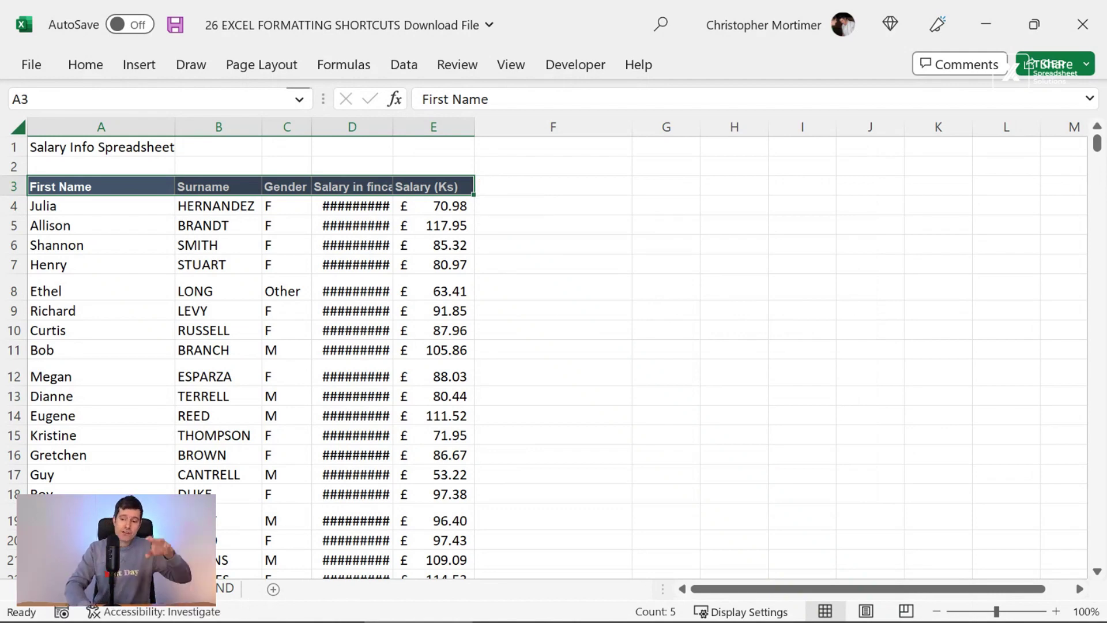
- Format Painter C5's light blue style from the END sheet onto Julia's cell A4
key("ctrl+Page_Up")
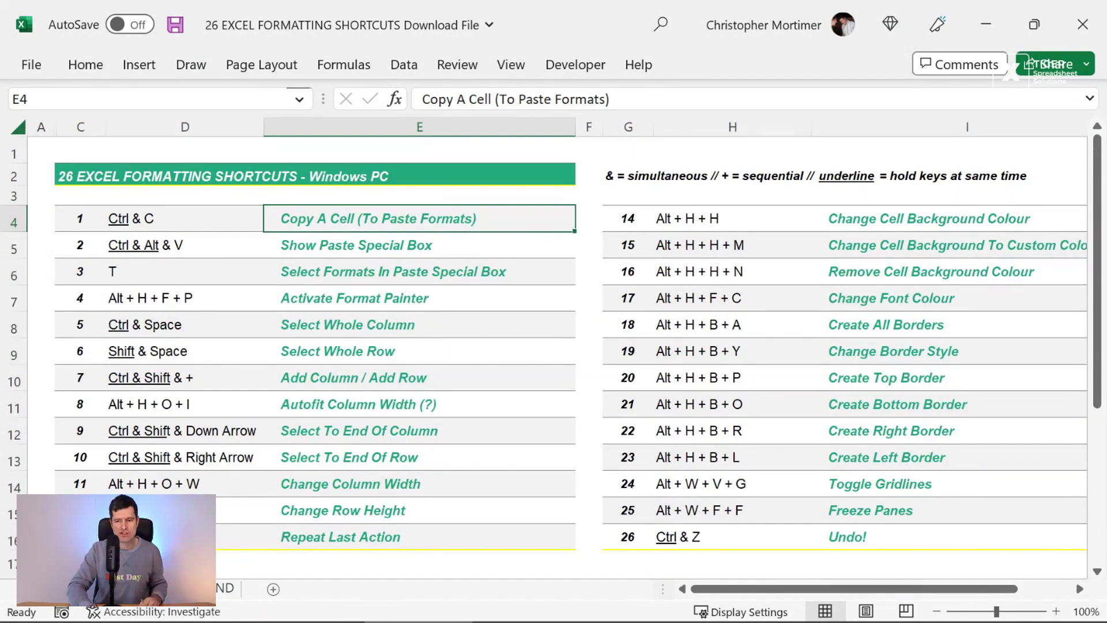
key("ctrl+Page_Down")
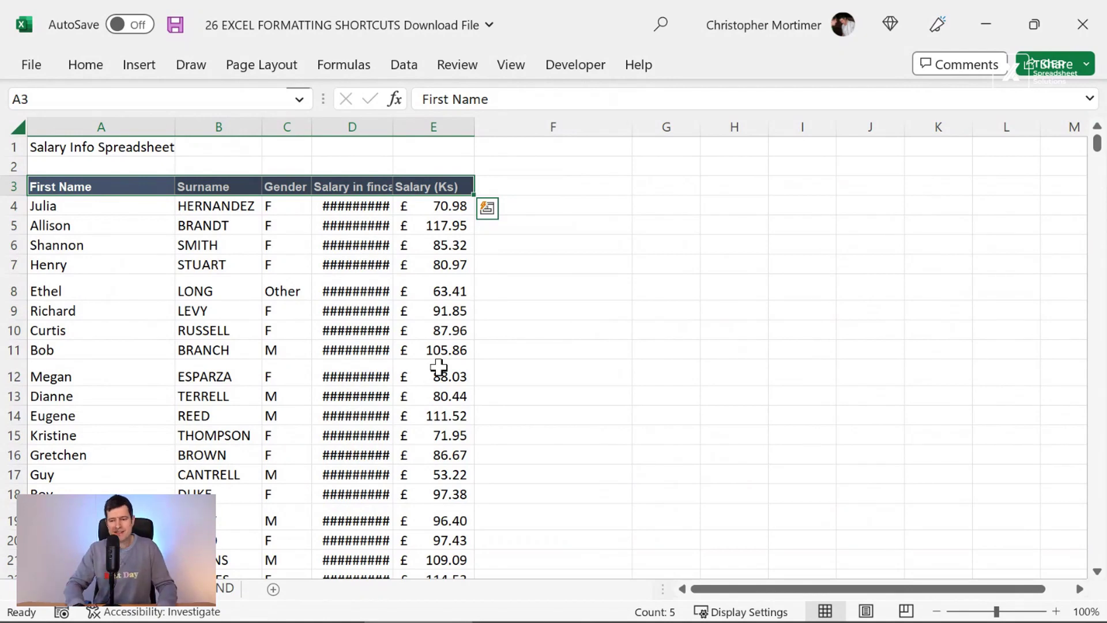
key("ctrl+Page_Down")
key("Return")
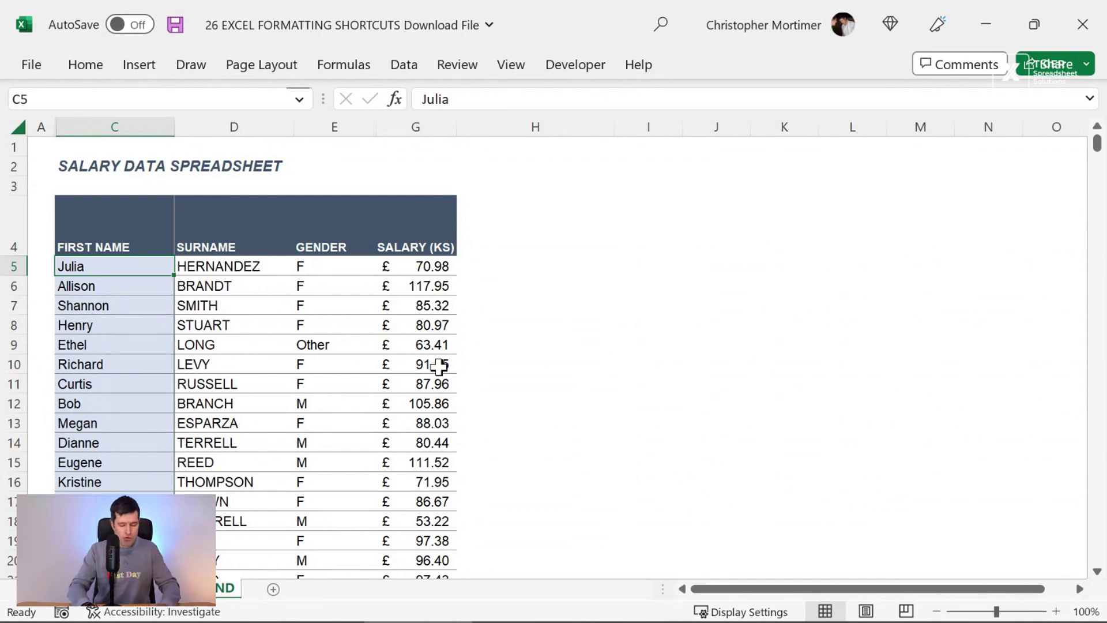
key("alt")
key("h")
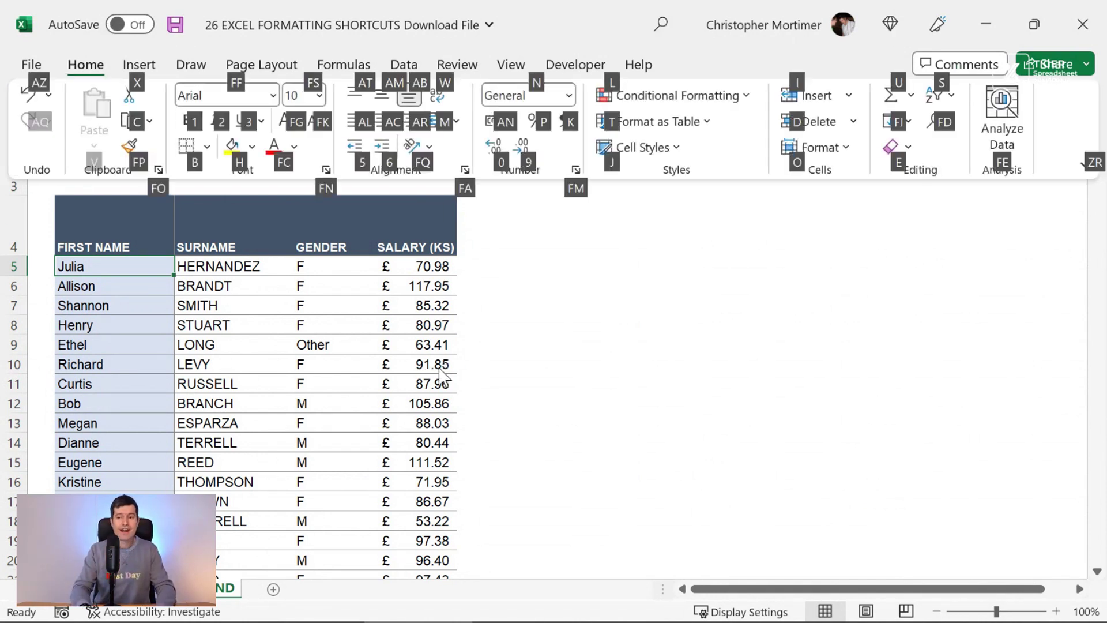
key("f")
key("p")
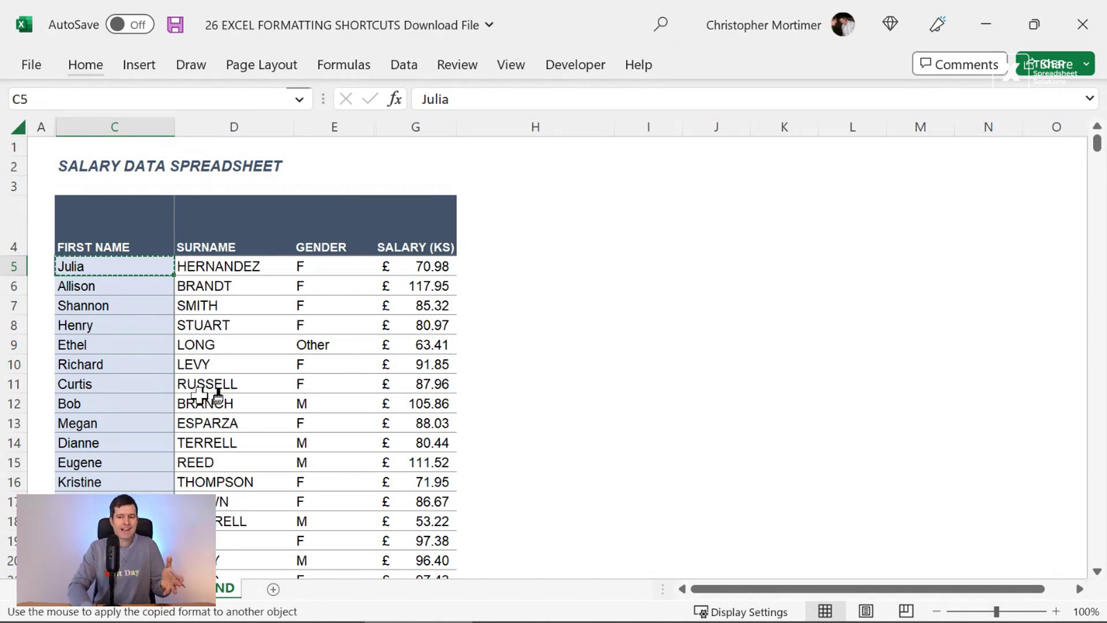
key("ctrl+Page_Down")
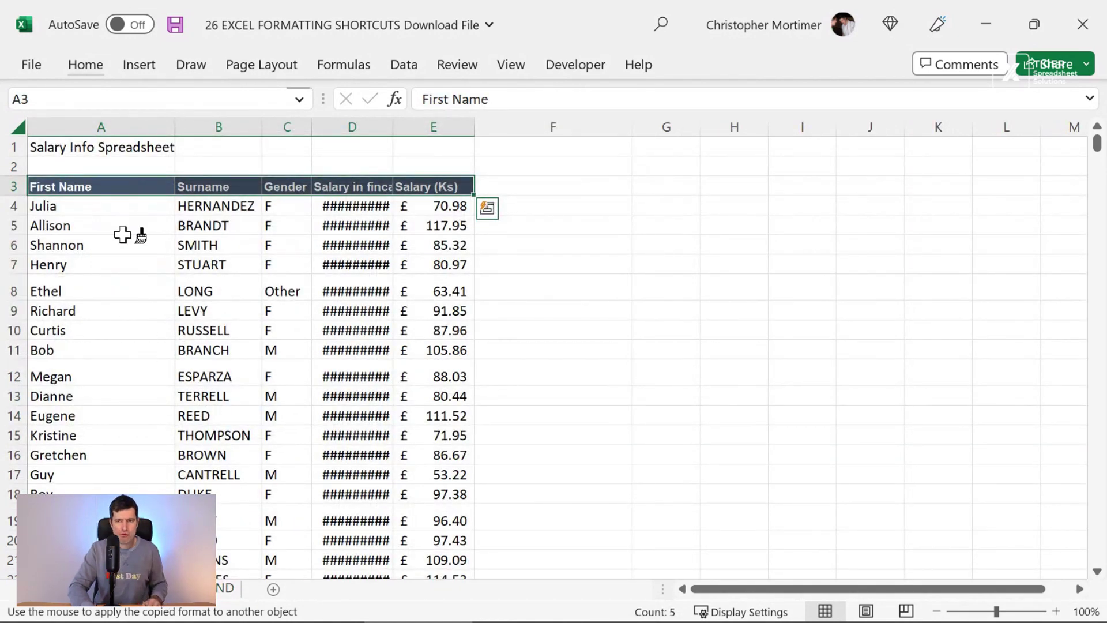
left_click(113, 206)
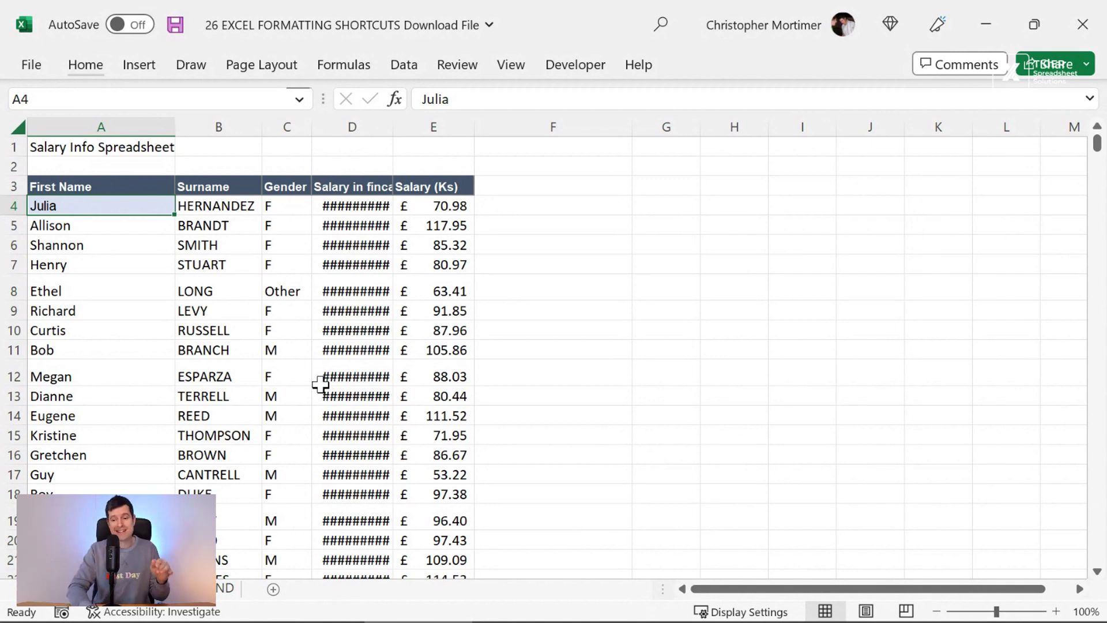
- Browse the shortcut list around the Format Painter and Select Whole Column entries
key("ctrl+Page_Down")
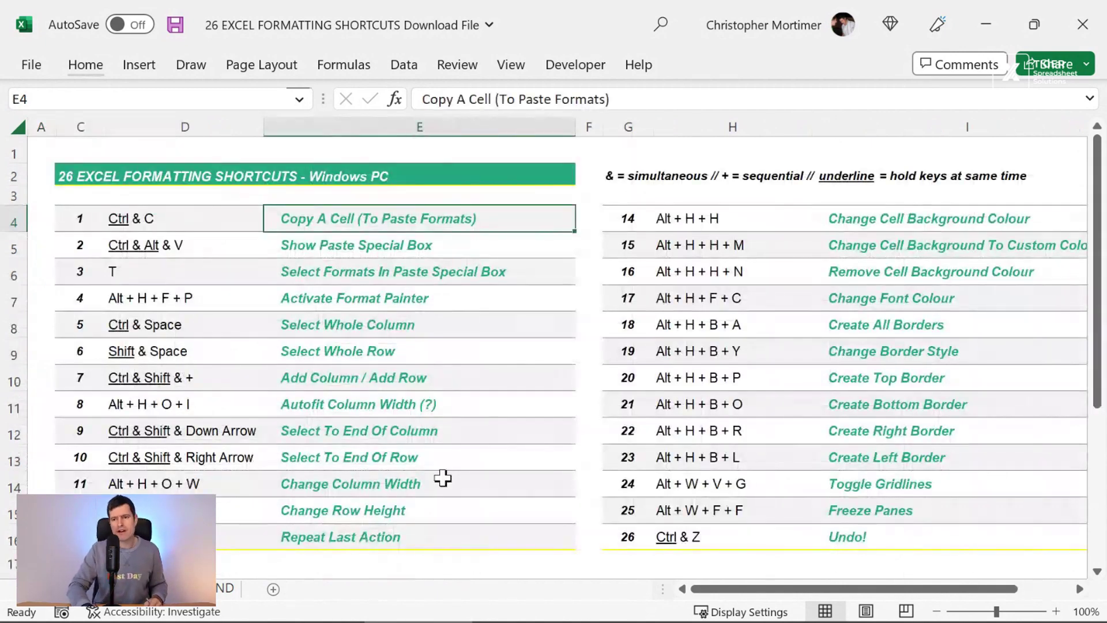
key("Down")
key("Down")
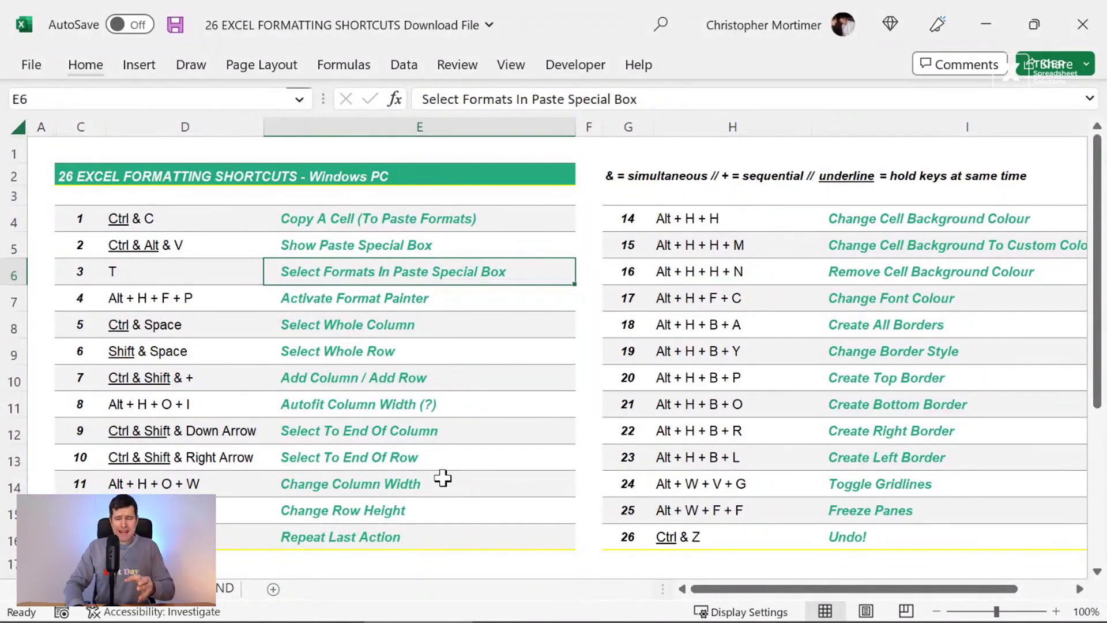
key("Down")
key("Down")
key("Down")
key("Up")
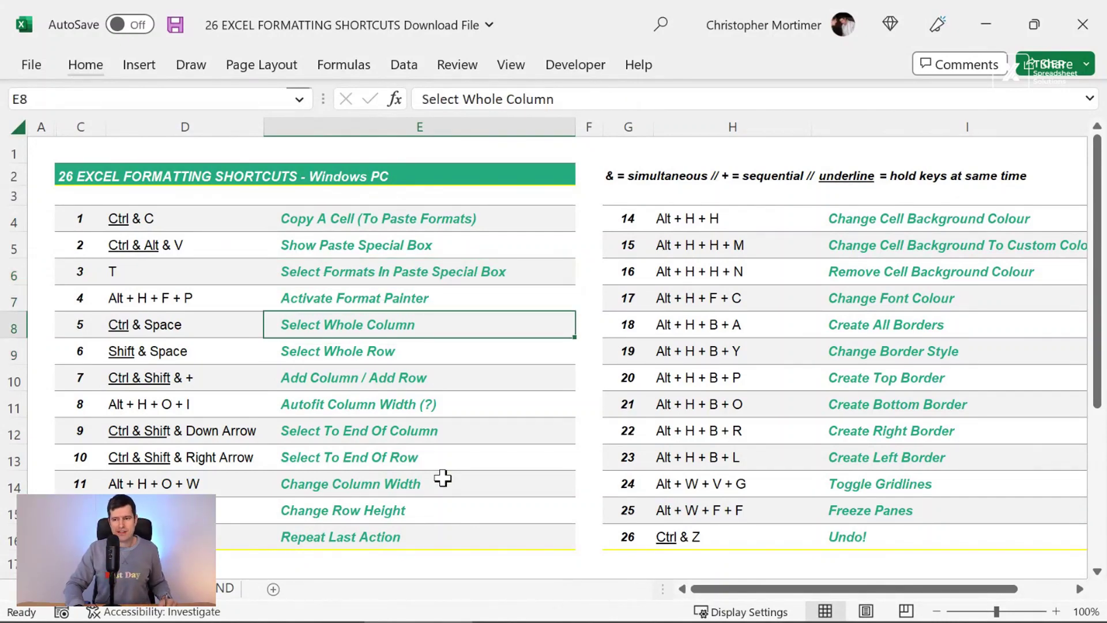
key("Down")
key("Down")
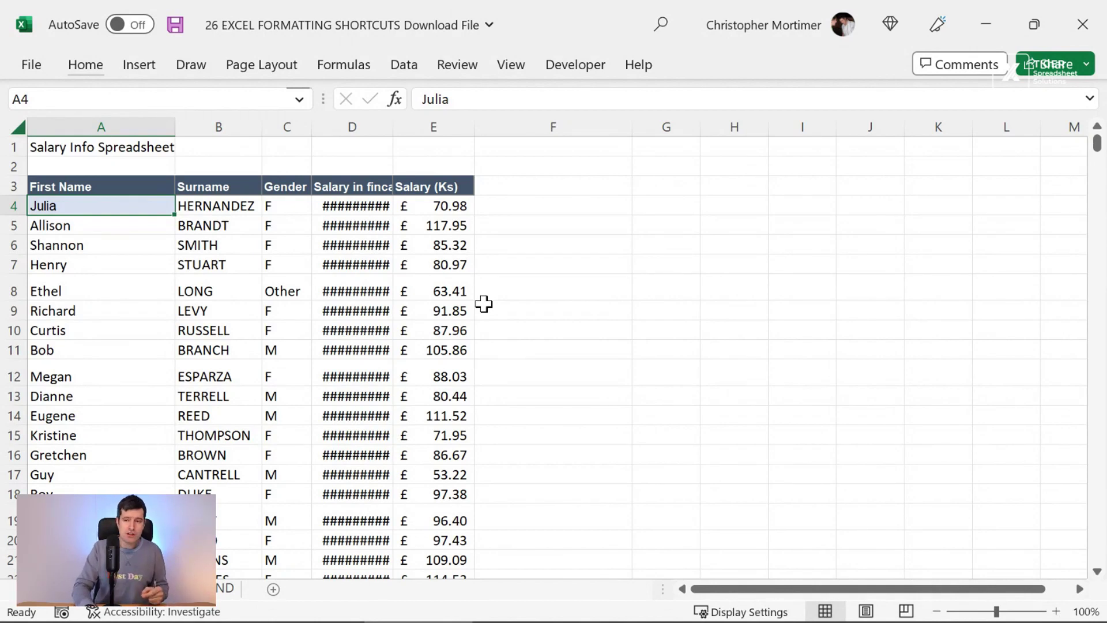
- Insert two blank columns before the table at column A
key("ctrl+space")
key("Down")
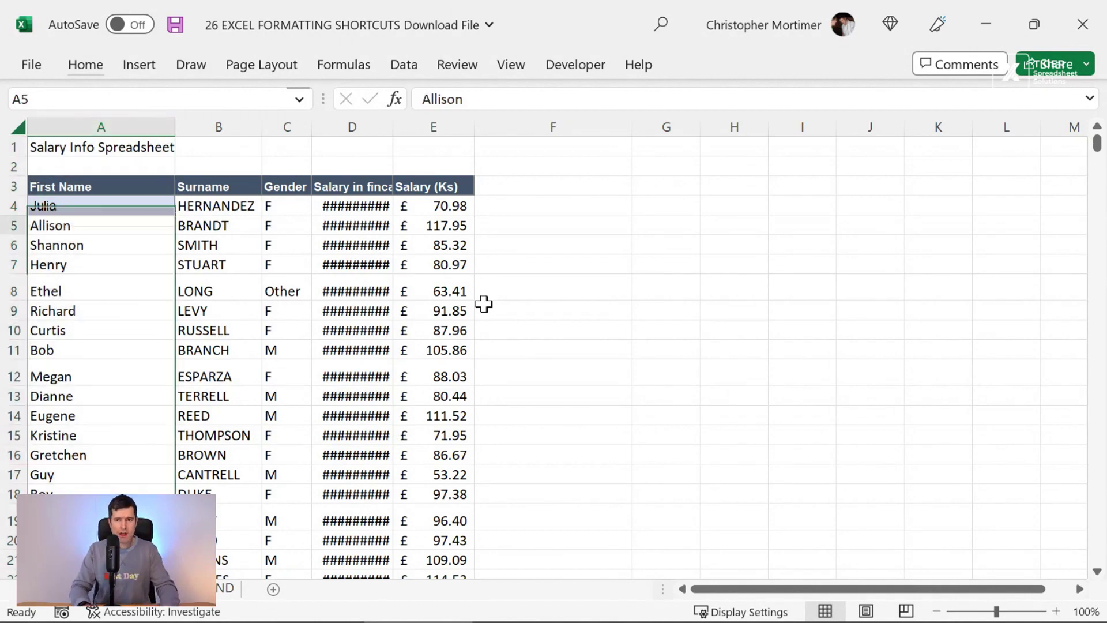
key("Up")
key("ctrl+space")
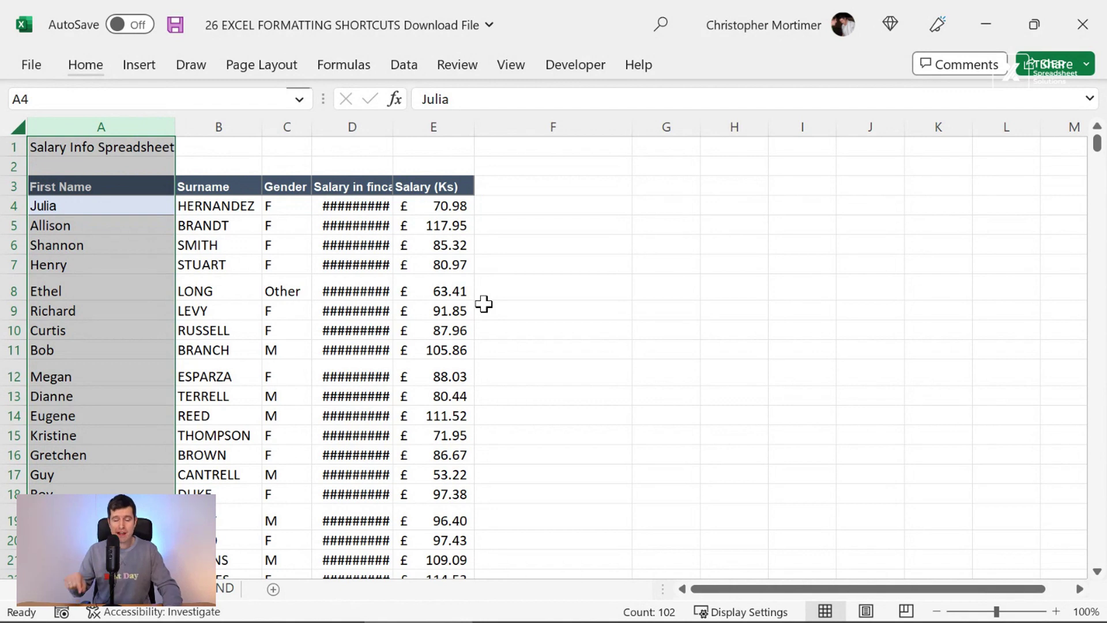
key("ctrl+shift+plus")
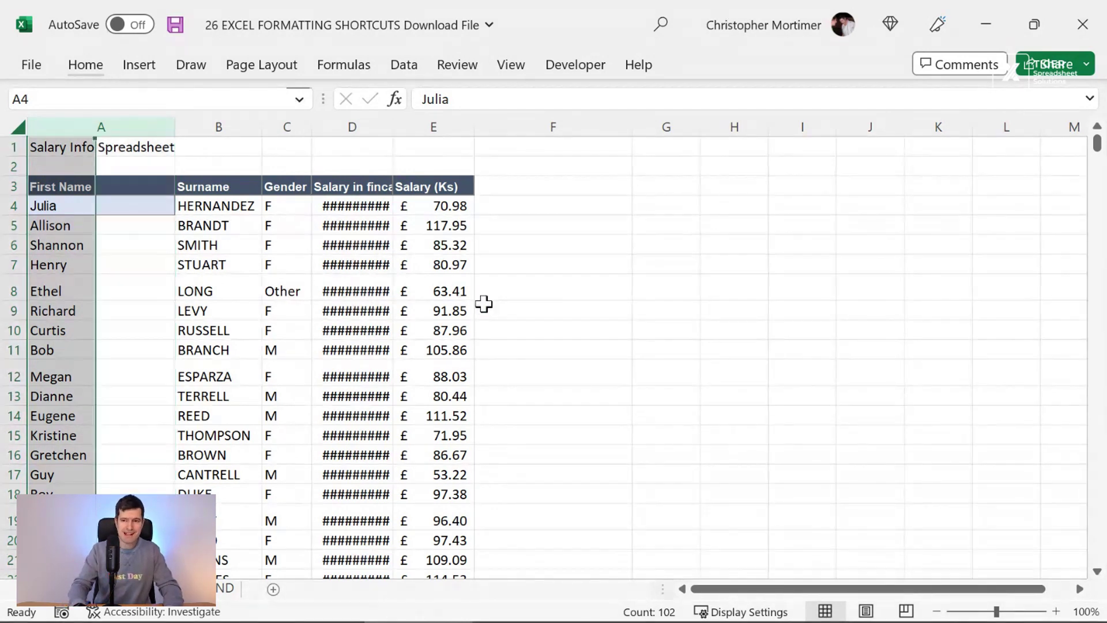
key("ctrl+shift+plus")
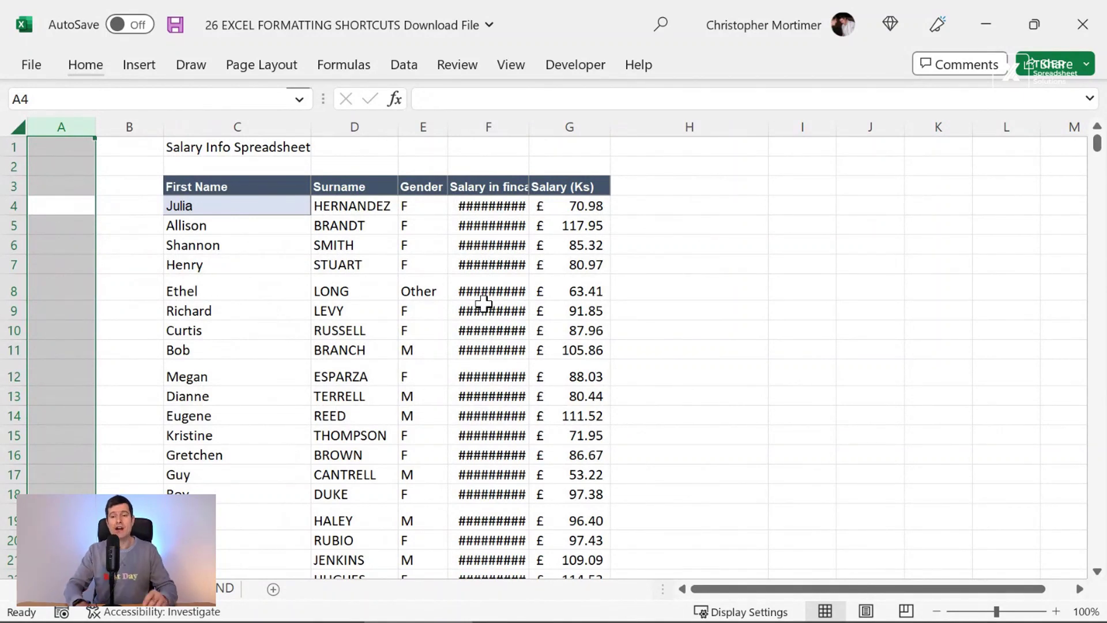
- Insert blank rows above the title so the table starts at row 5, then view the shortcuts sheet
key("Up")
key("Up")
key("Up")
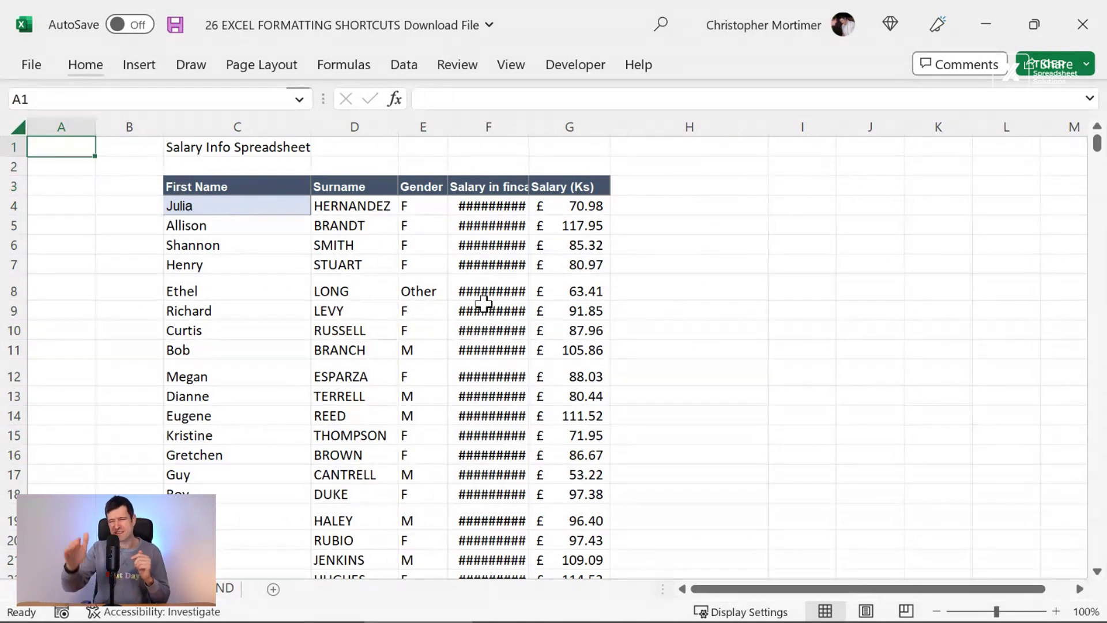
key("Right")
key("Right")
key("Left")
key("Left")
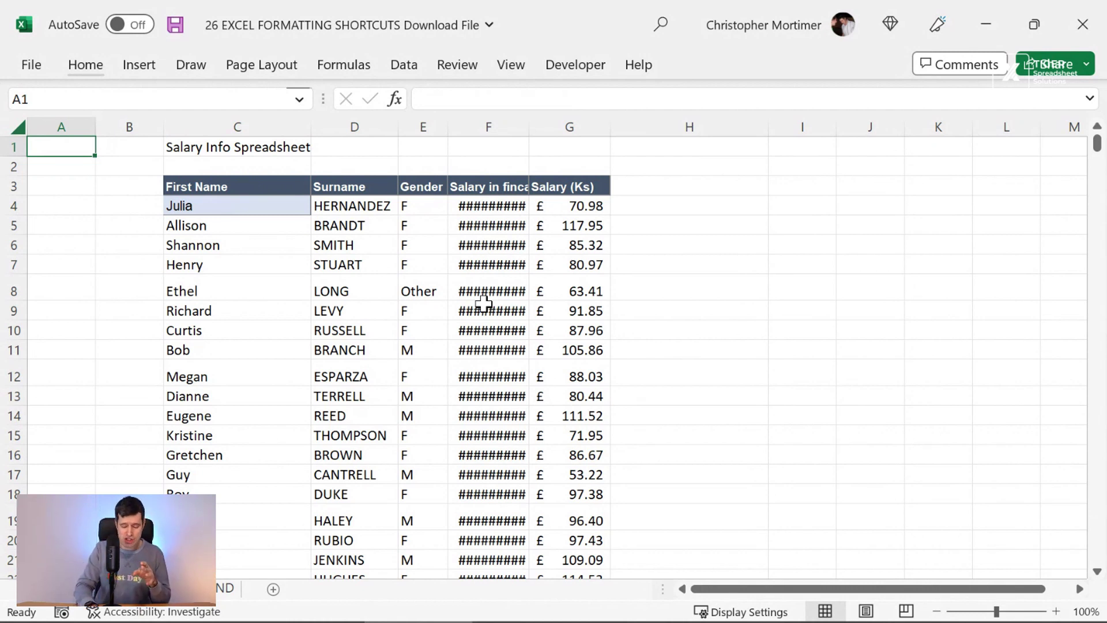
key("shift+space")
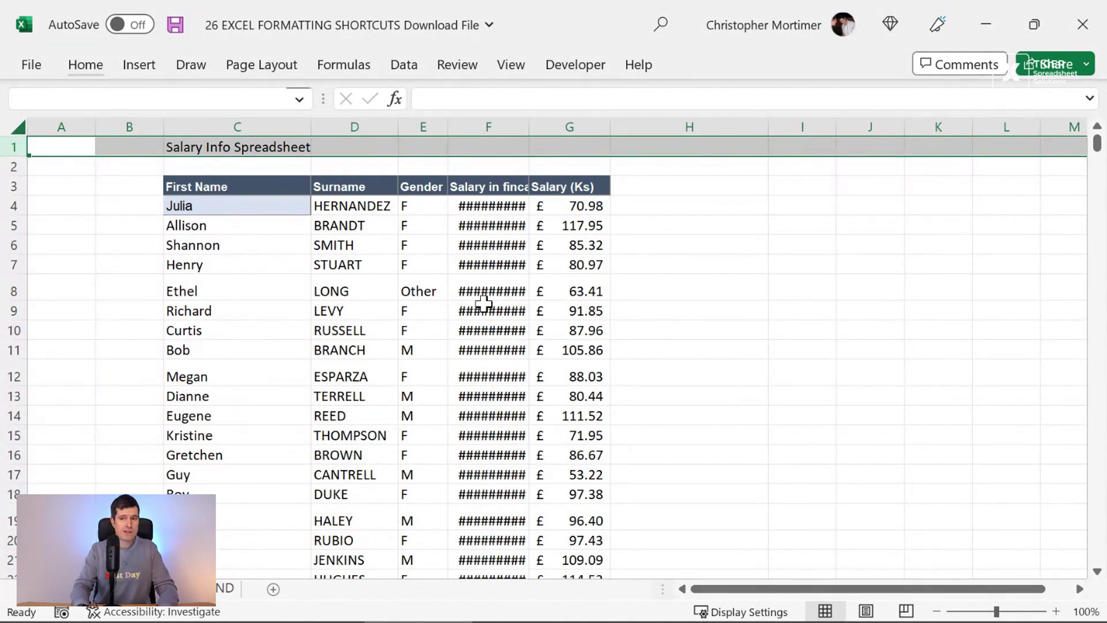
key("ctrl+shift+plus")
key("ctrl+shift+plus")
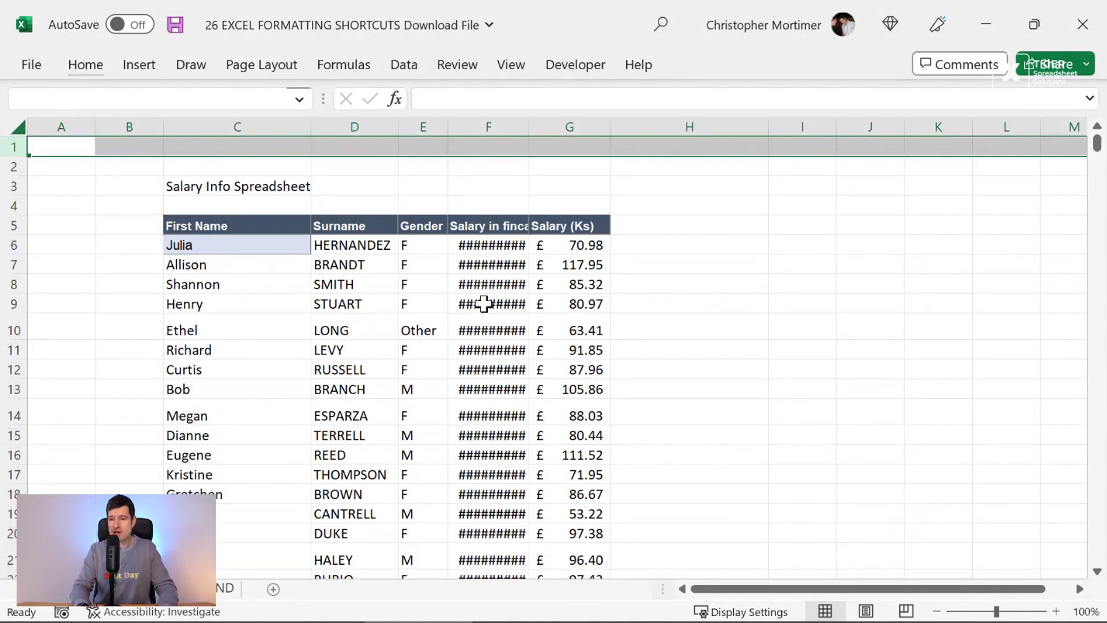
key("Down")
key("Down")
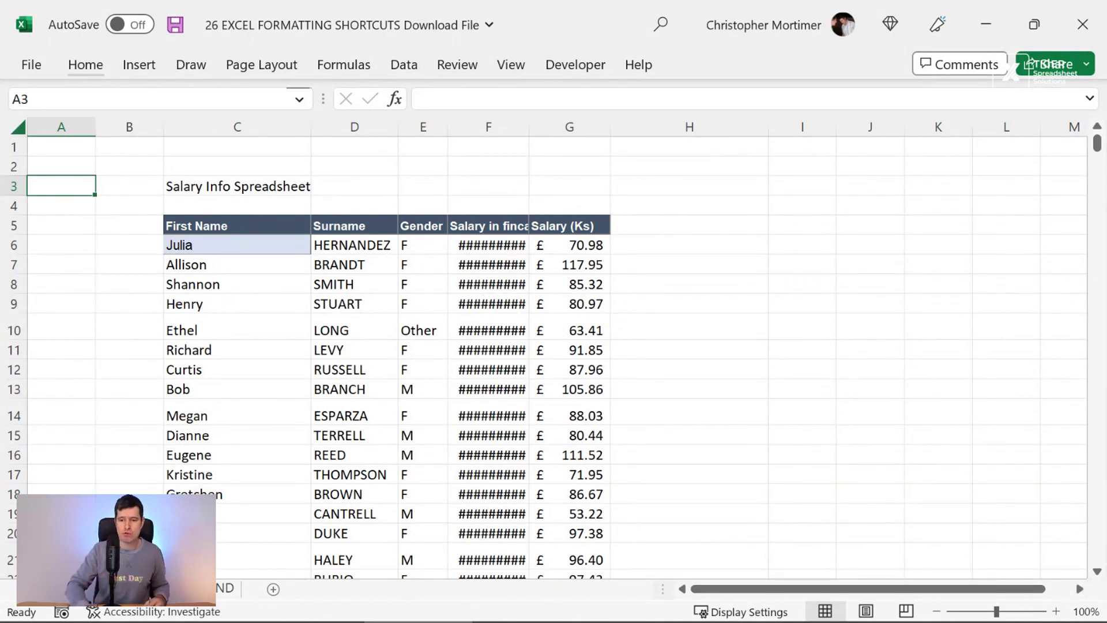
key("ctrl+Page_Up")
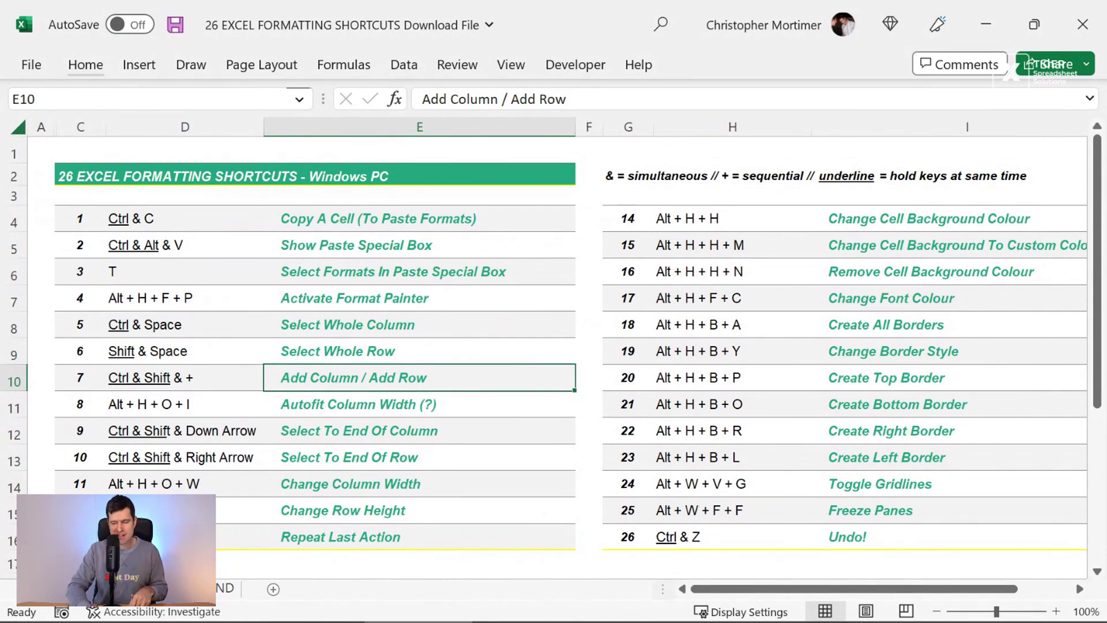
- Check the autofit column width shortcut entry, then return to the Salary Info sheet
left_click(375, 407)
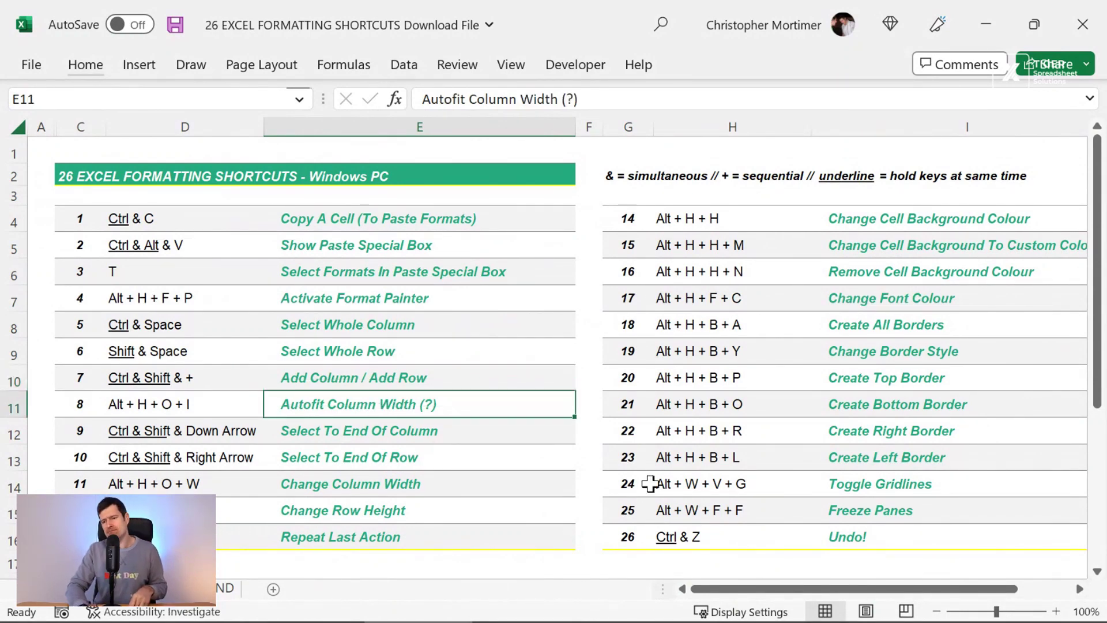
key("Down")
key("Down")
key("Down")
key("Down")
key("Up")
key("ctrl+Page_Down")
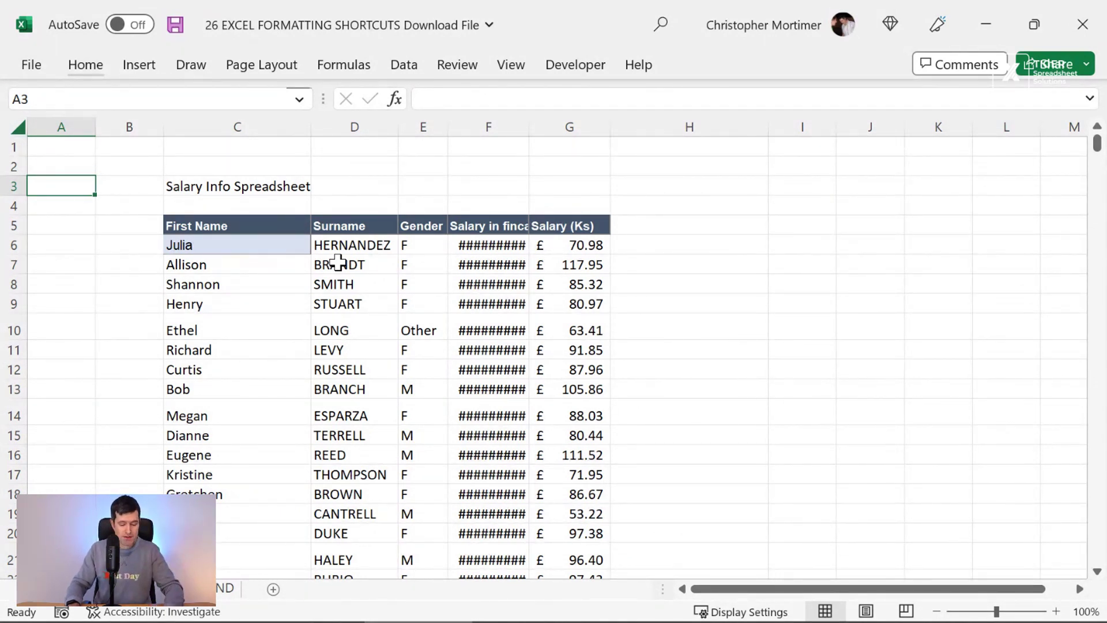
- Set column A's width to 3 with Alt,H,O,W
key("alt")
key("h")
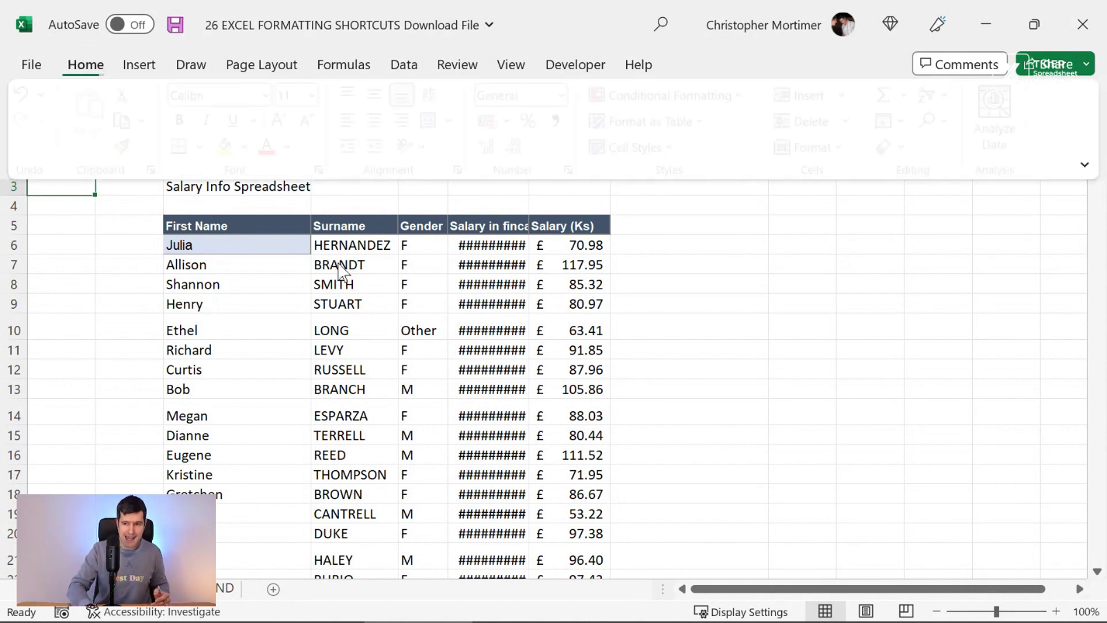
key("o")
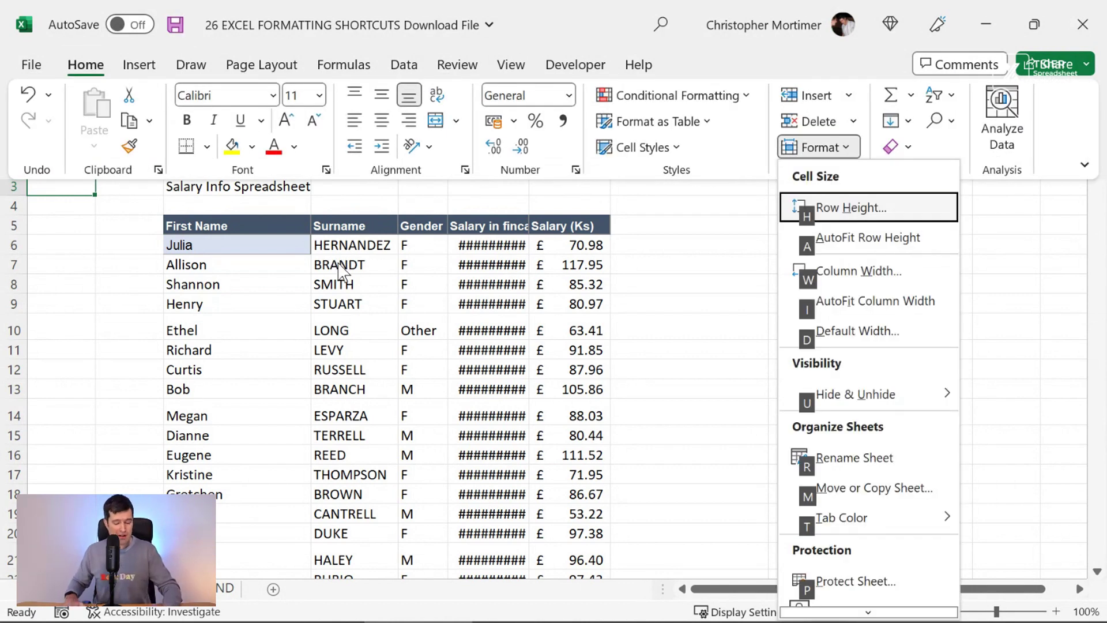
key("w")
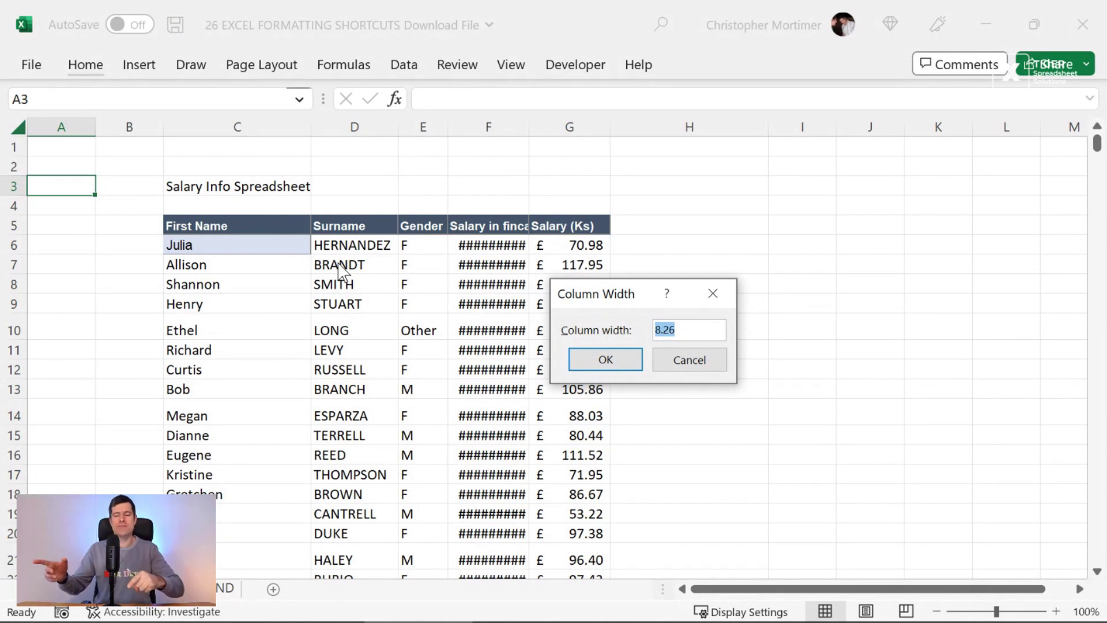
type("3")
key("Return")
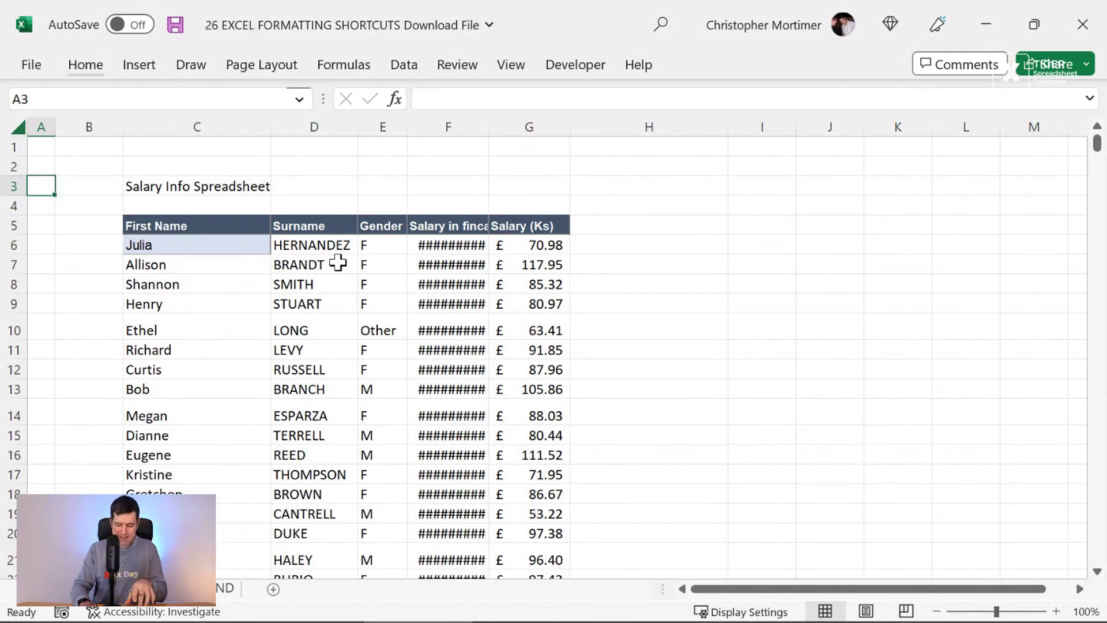
- Narrow columns B, H, I and J to the same width of 3
key("Right")
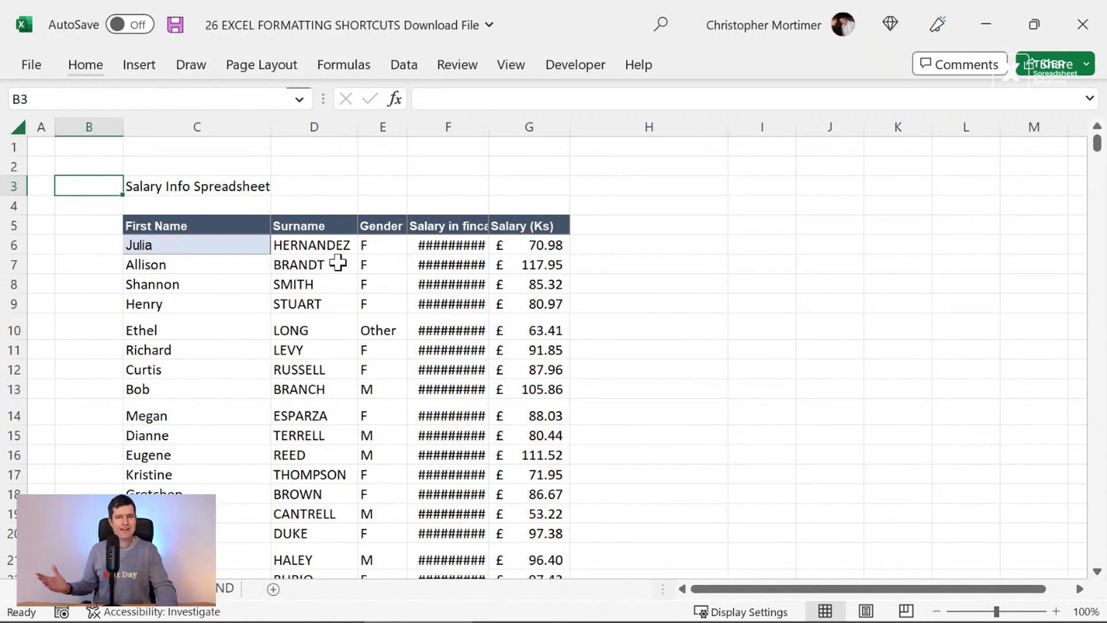
key("alt+h")
key("o")
key("i")
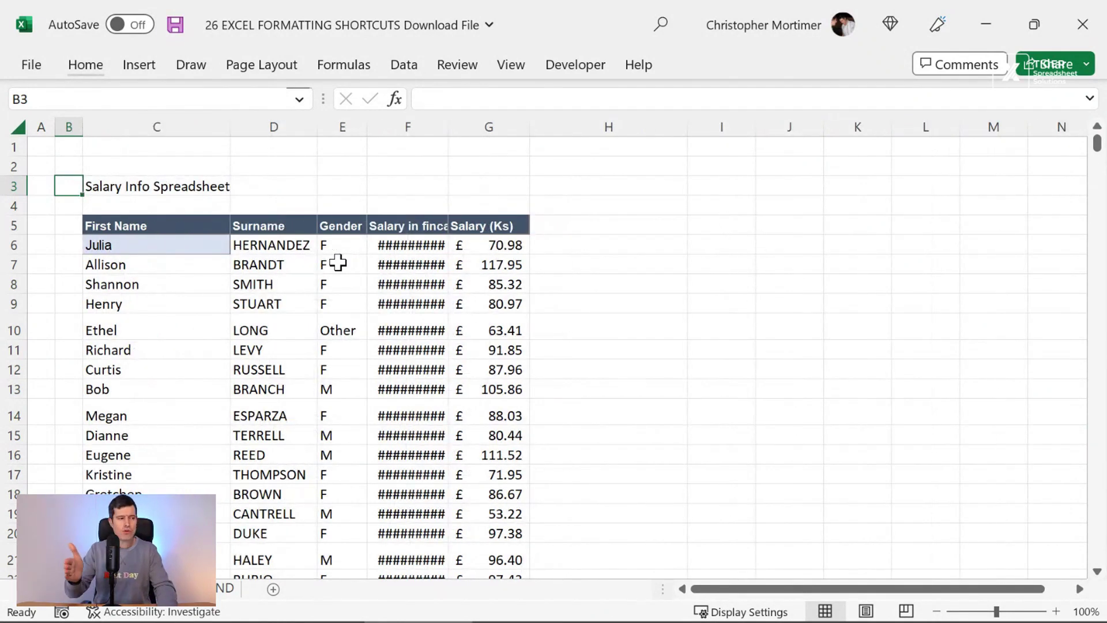
key("Right")
key("Right")
key("Right")
key("Right")
key("Right")
key("Right")
key("alt+h")
key("o")
key("i")
key("Right")
key("alt+h")
key("o")
key("i")
key("Right")
key("alt+h")
key("o")
key("i")
key("Left")
key("Left")
- Go back to cell B3, then browse the formatting shortcuts reference list
key("Home")
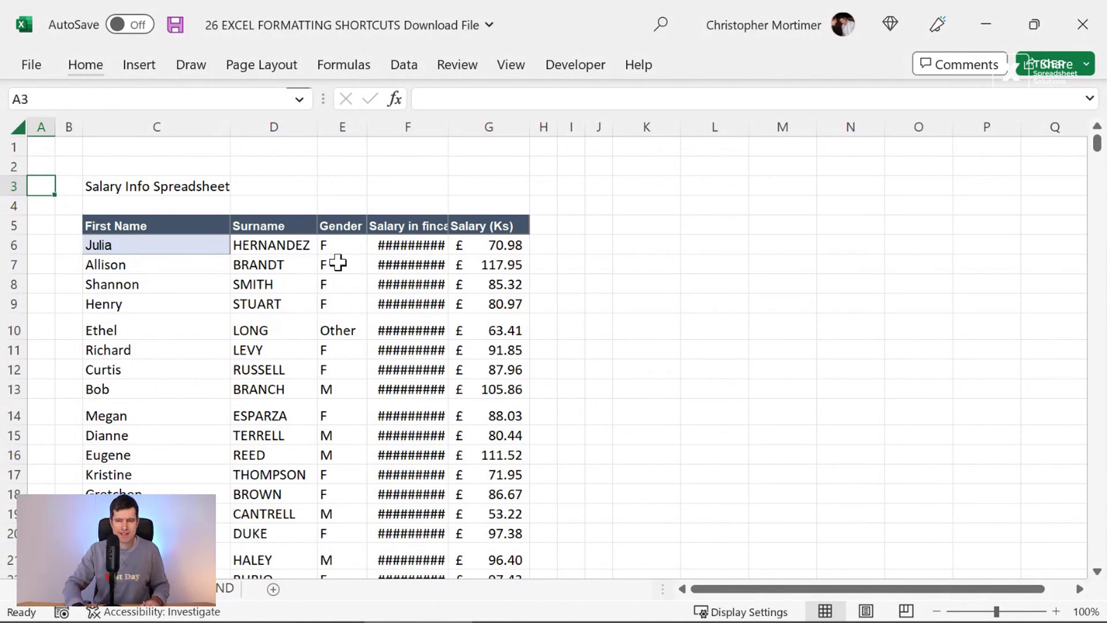
key("Right")
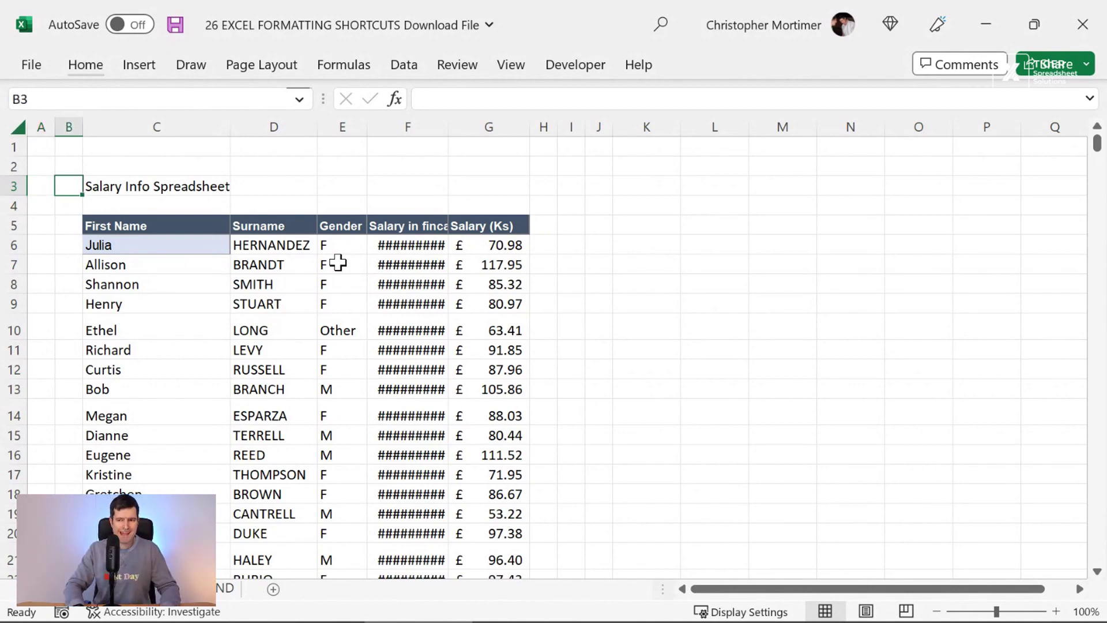
key("ctrl+Page_Up")
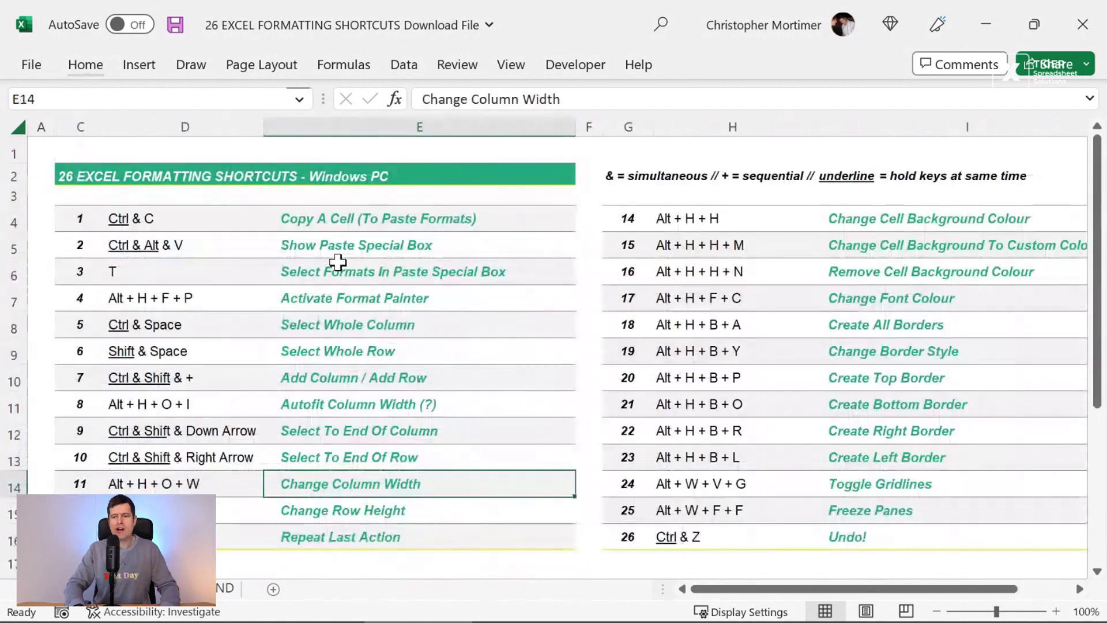
key("Up")
key("Up")
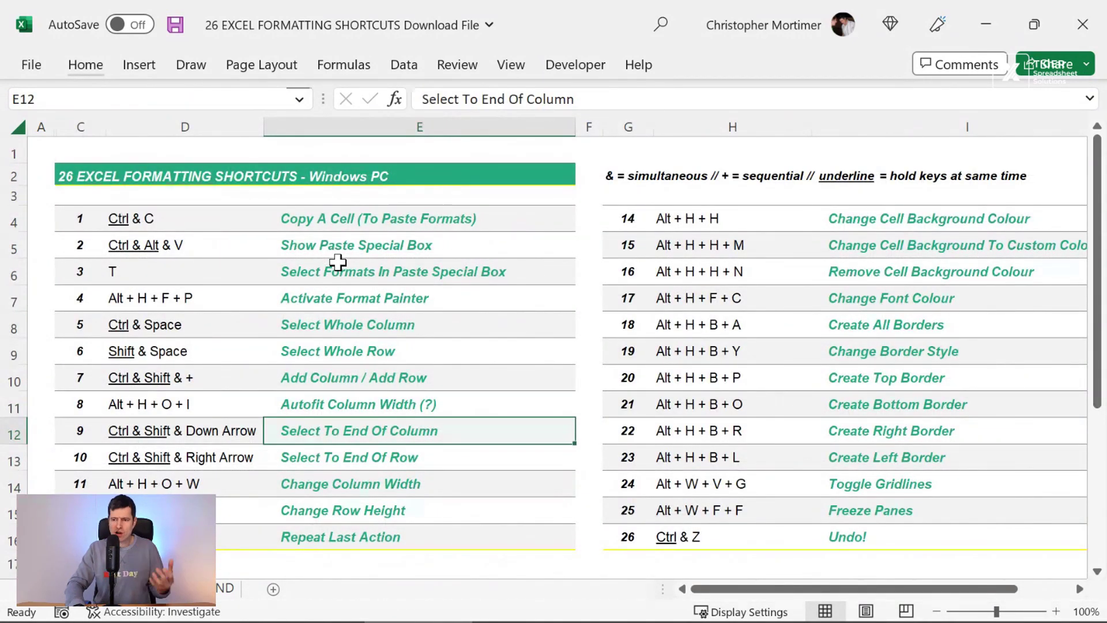
key("Down")
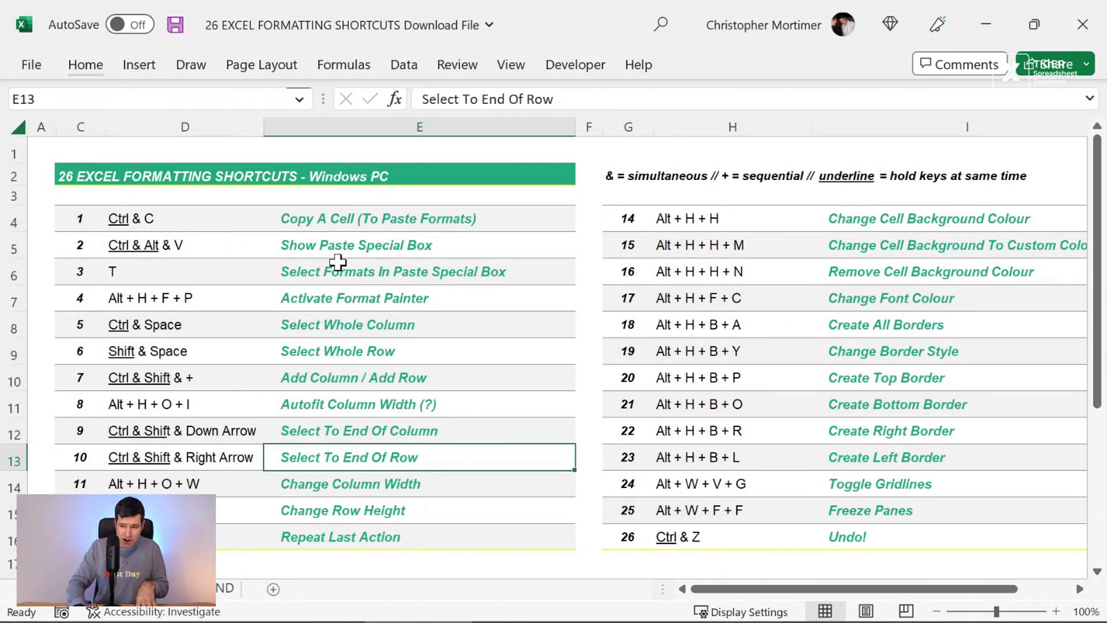
key("Down")
key("Up")
key("Up")
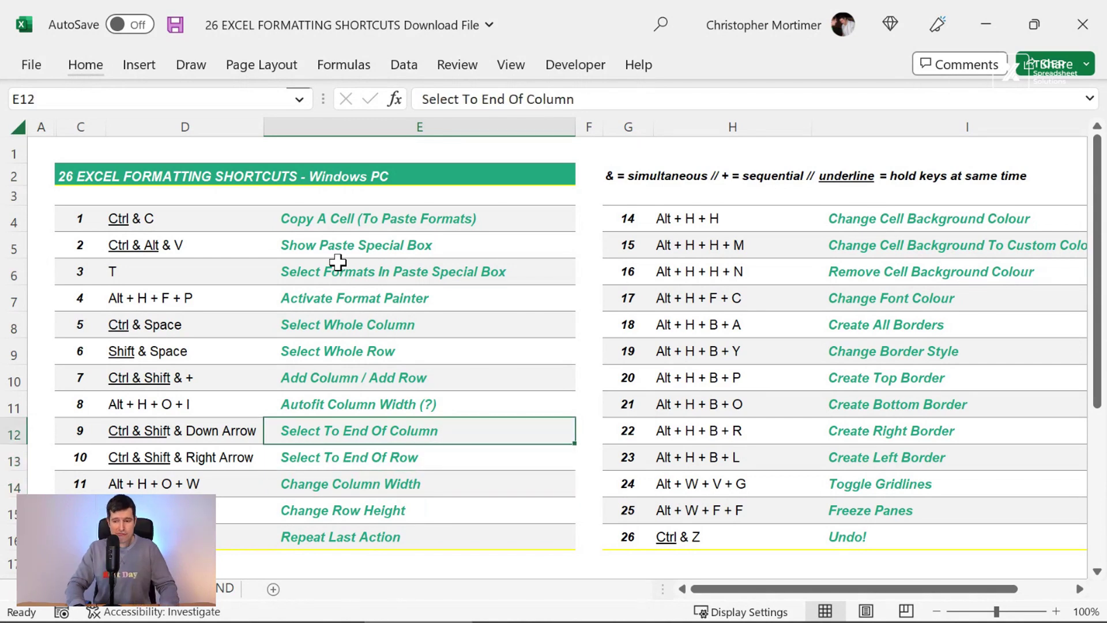
- On the salary sheet, select the First Name cells from C6 down to the last name
key("ctrl+Page_Down")
key("Down")
key("Down")
key("Down")
key("Right")
key("Down")
key("Down")
key("Down")
key("Down")
key("Down")
key("Down")
key("Down")
key("Down")
key("Down")
key("Down")
key("Down")
key("Down")
key("Down")
key("Down")
key("Down")
key("Down")
key("Down")
key("Down")
key("Down")
key("Down")
key("Down")
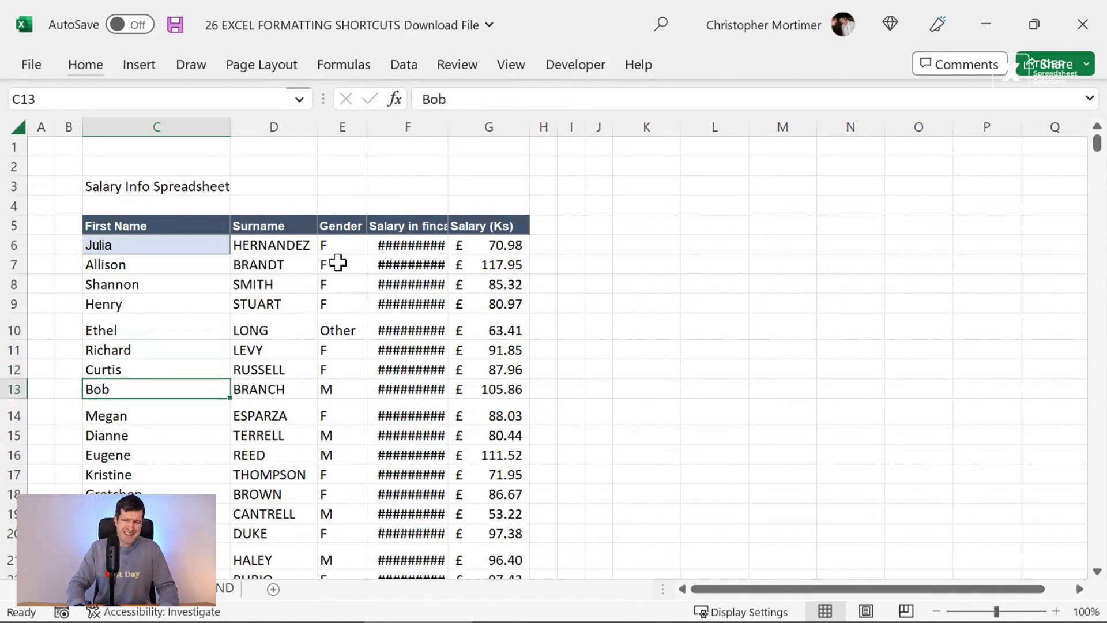
key("Down")
key("Up")
key("Up")
key("Up")
key("Up")
key("Up")
key("Up")
key("Up")
key("Up")
key("Up")
key("Up")
key("Up")
key("Up")
key("Up")
key("Up")
key("Up")
key("Up")
key("Up")
key("Up")
key("Up")
key("Up")
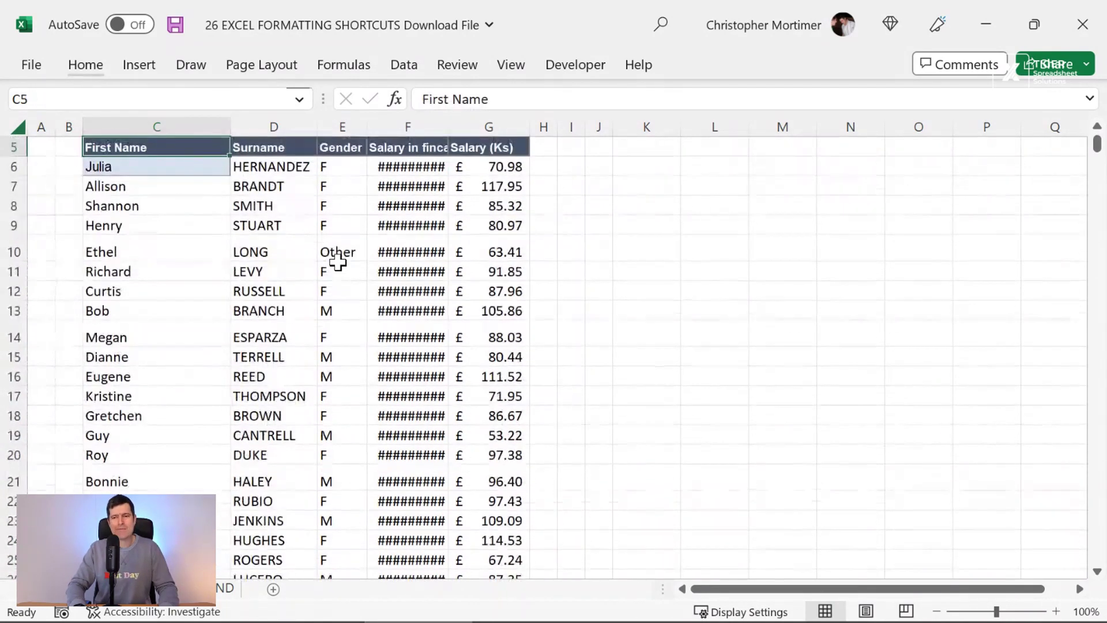
key("Down")
key("Down")
key("Down")
key("Down")
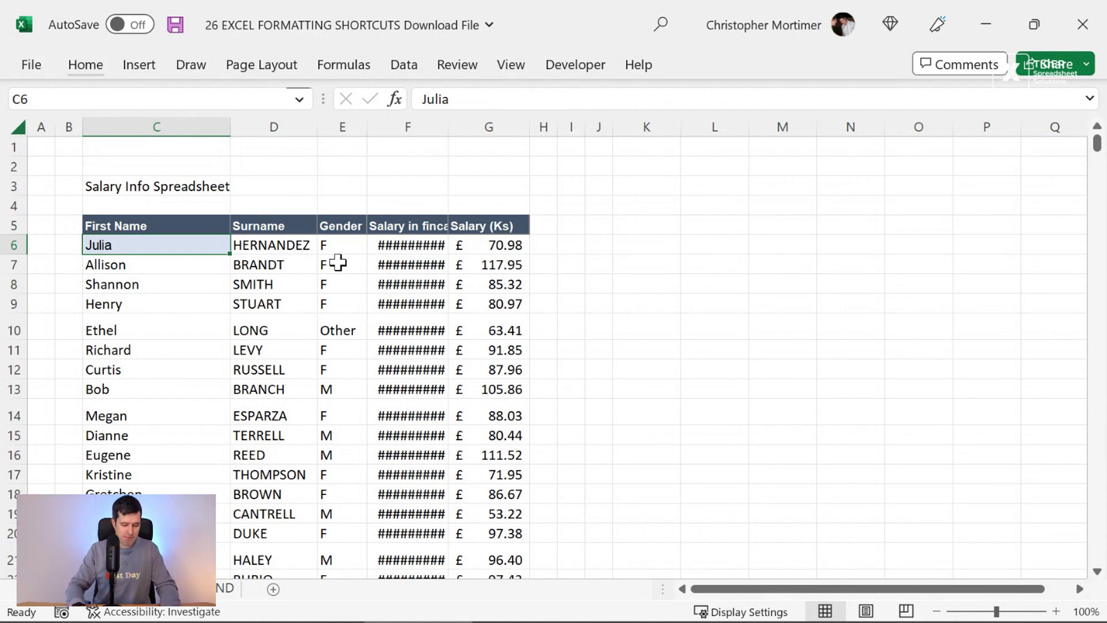
key("ctrl+shift+Down")
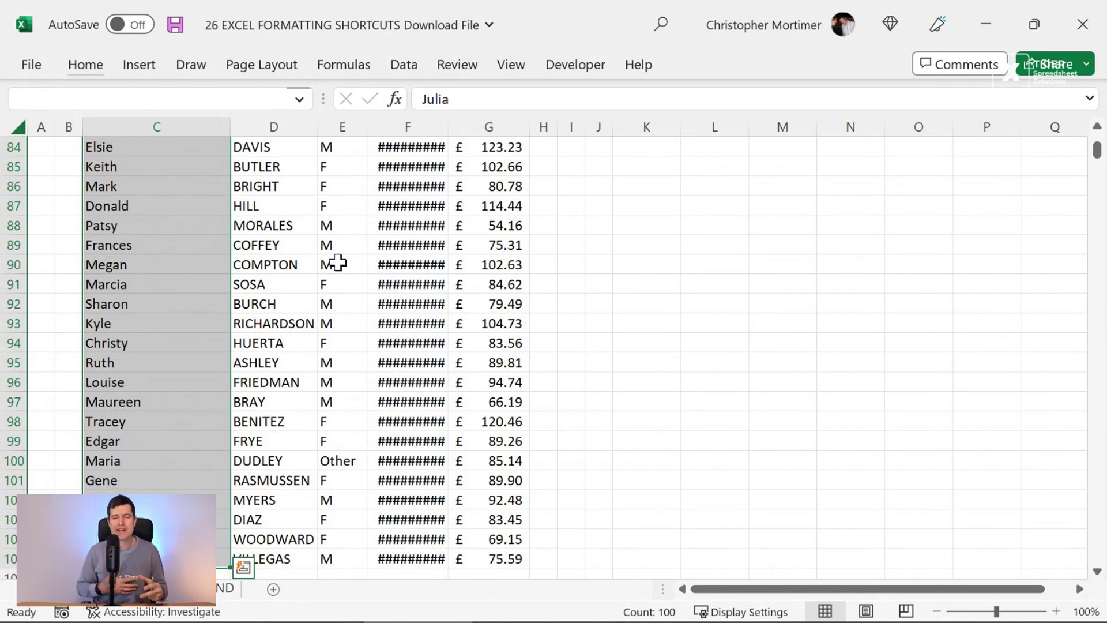
- Set the selected rows' height to 15
key("alt")
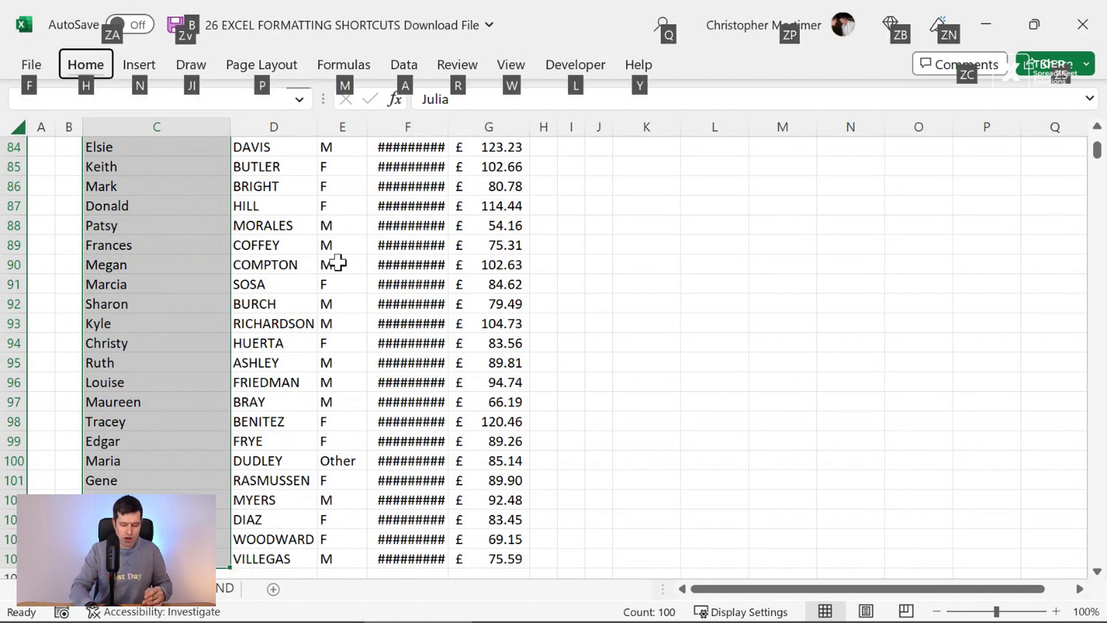
key("h")
key("o")
key("h")
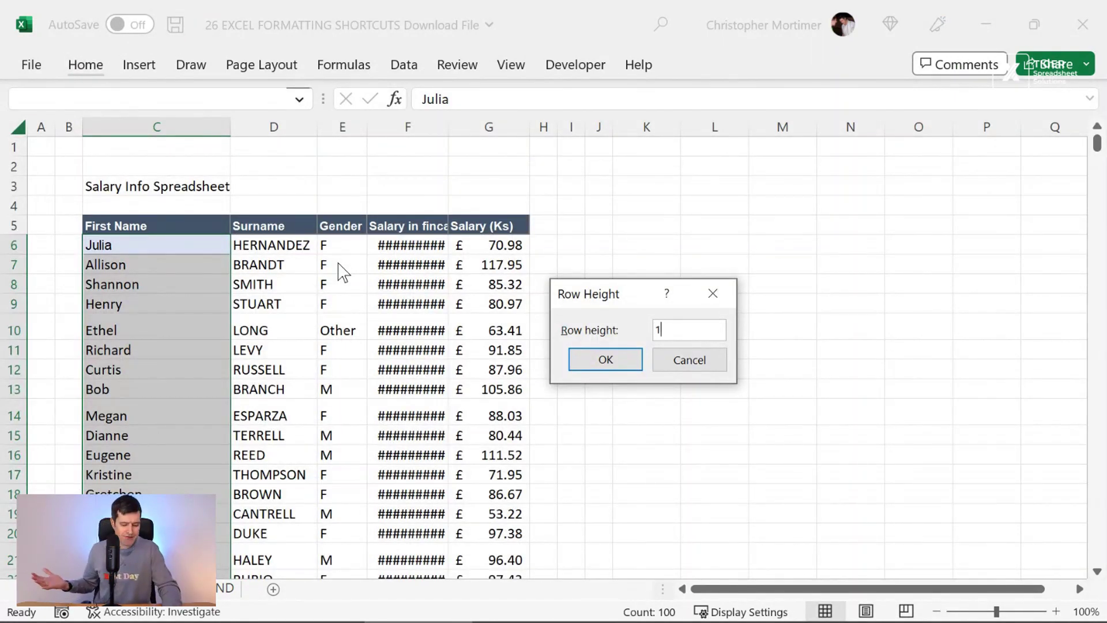
type("5")
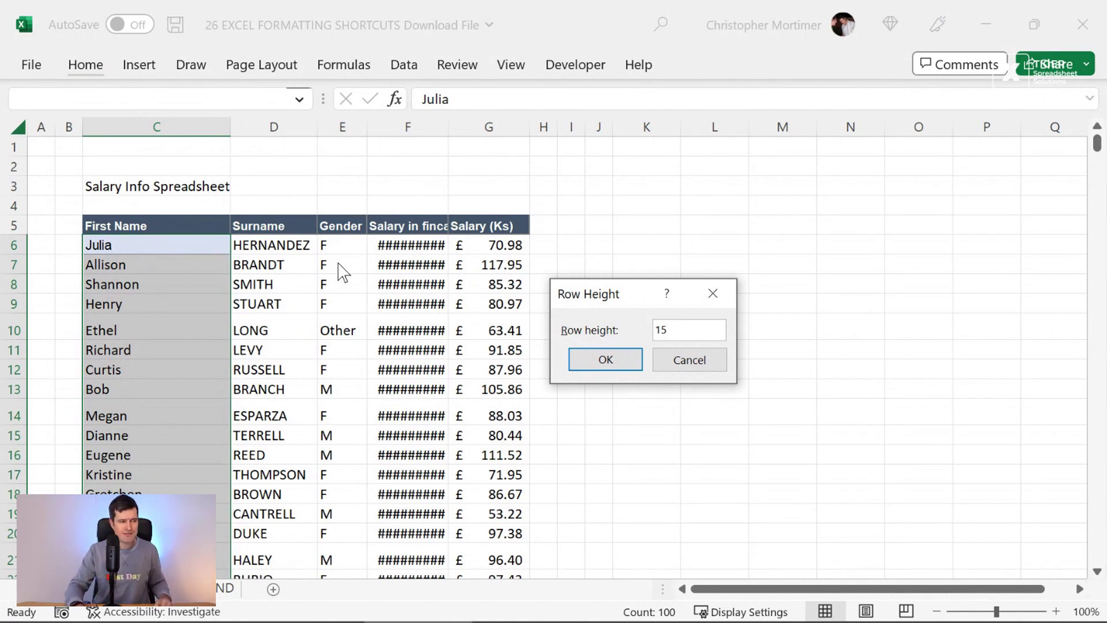
key("Return")
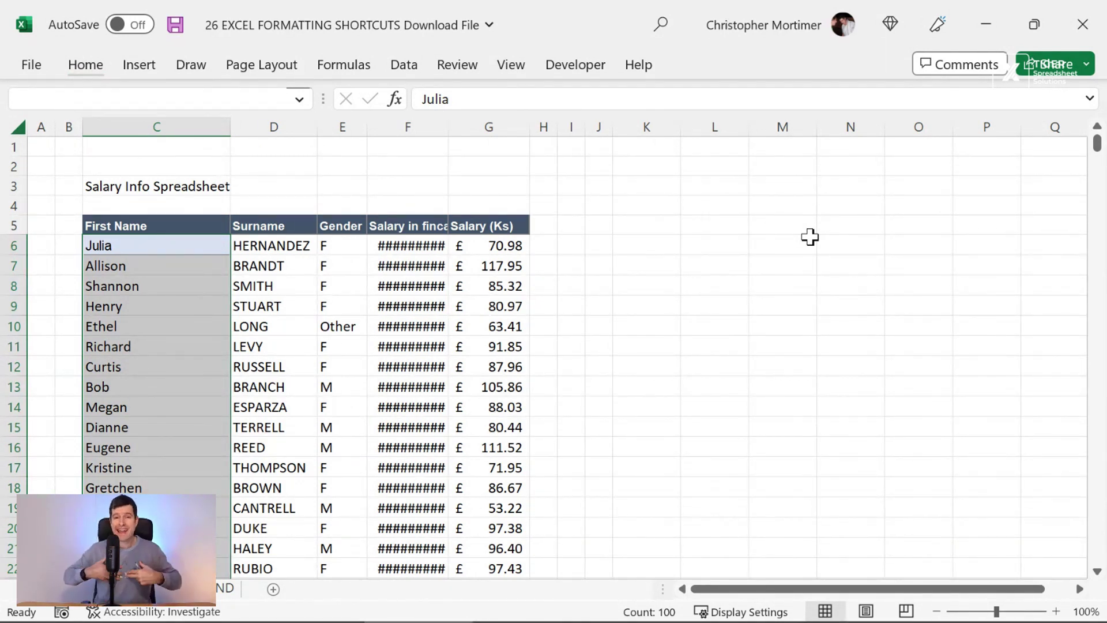
- Check the row height with Alt+H+O+H, leave it unchanged, and move down to Freeze Panes
key("alt")
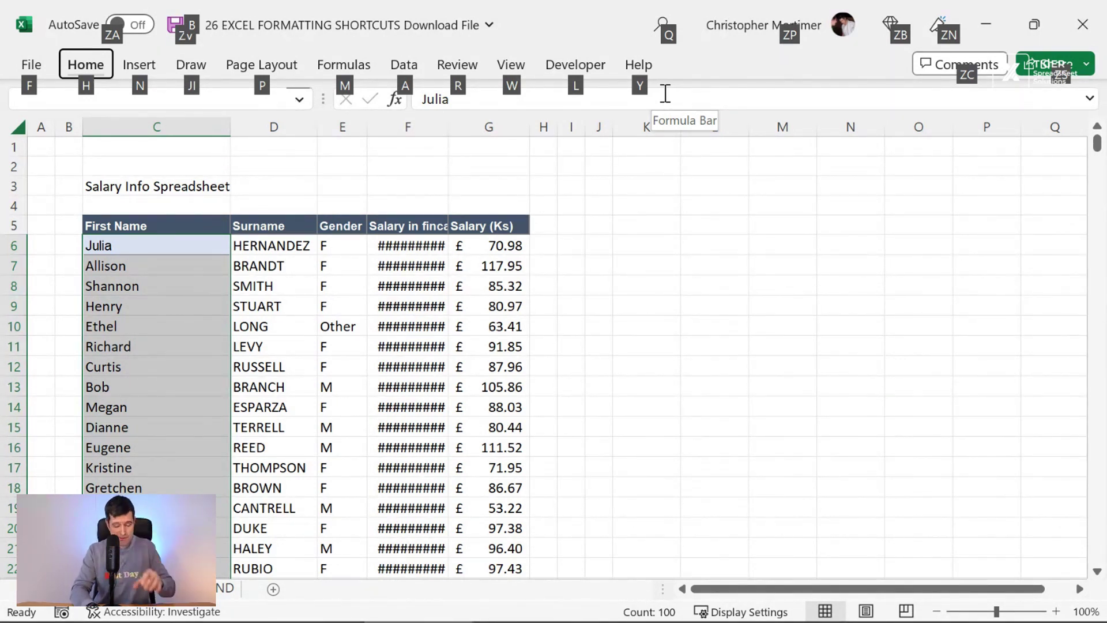
key("h")
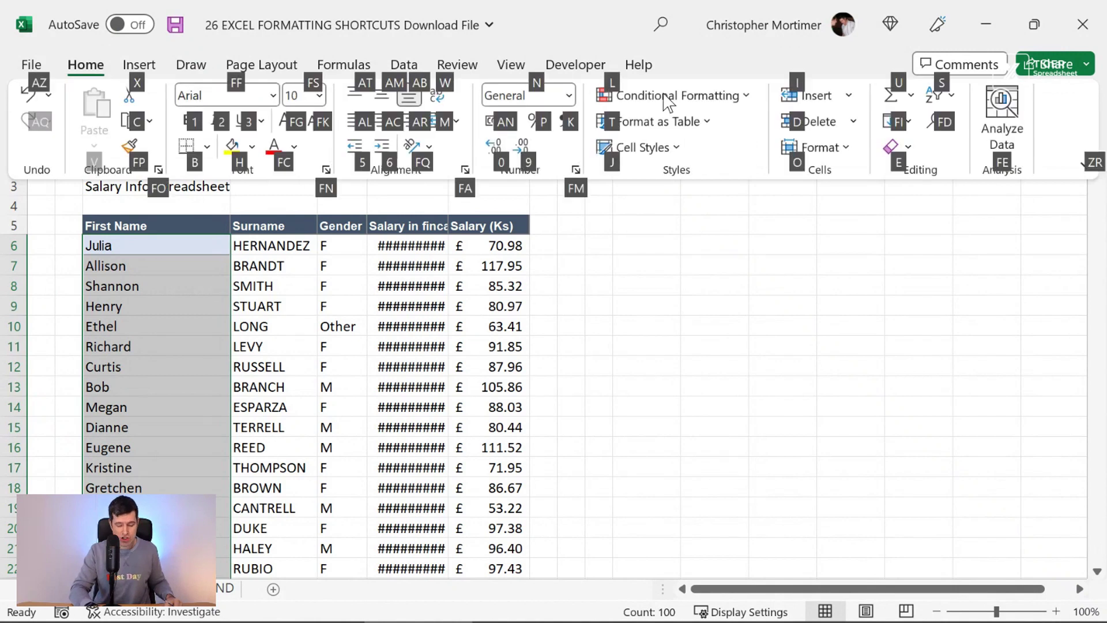
key("o")
key("h")
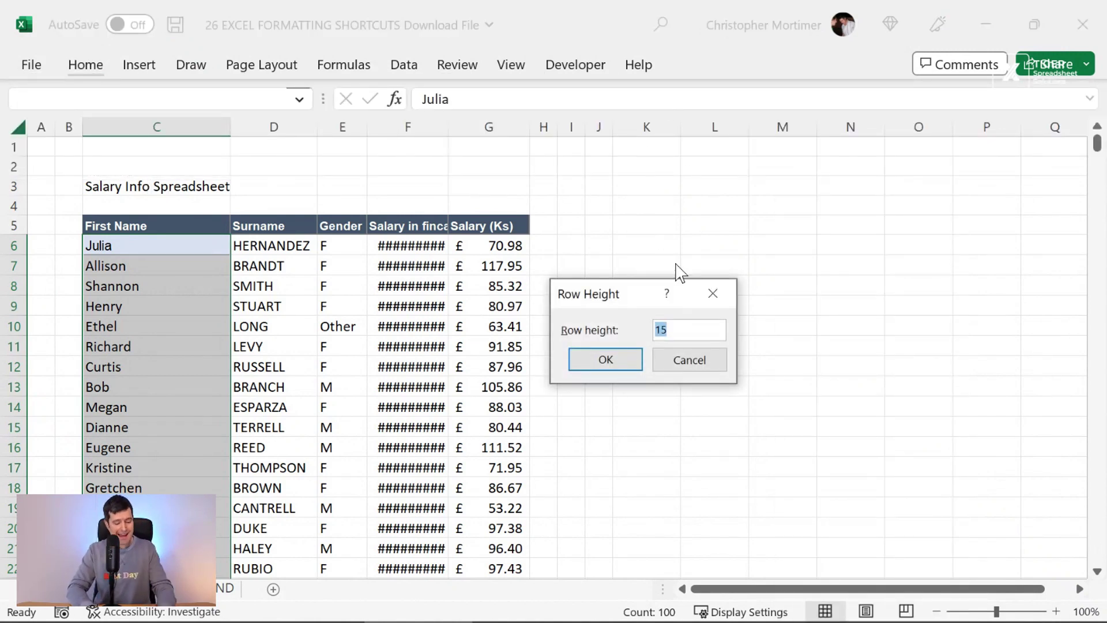
key("Return")
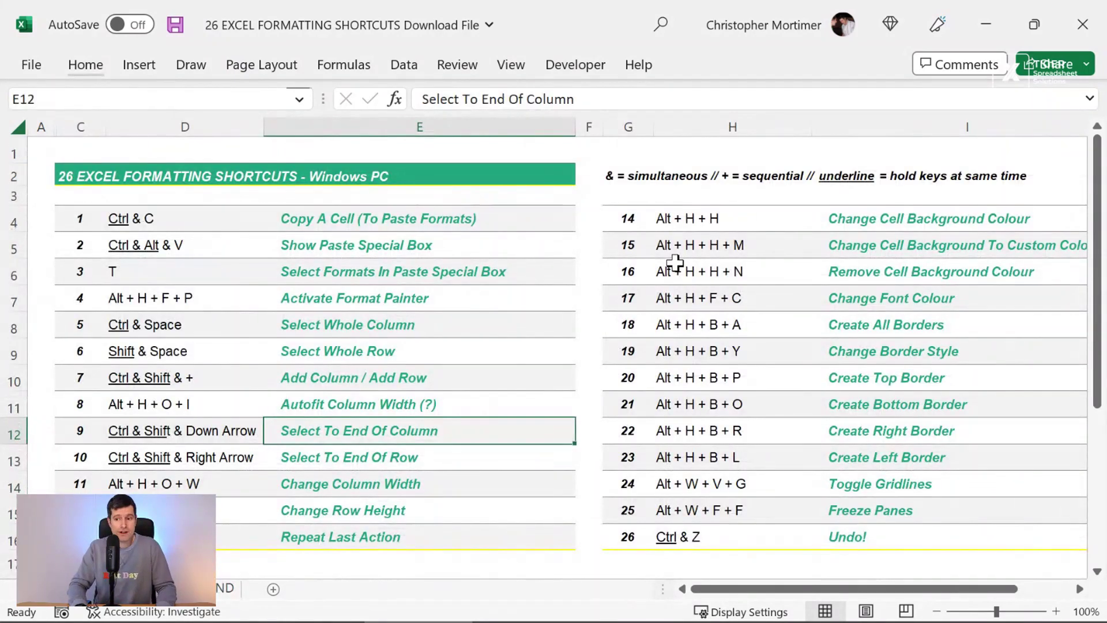
key("Down")
key("Down")
key("Down")
key("Right")
key("Right")
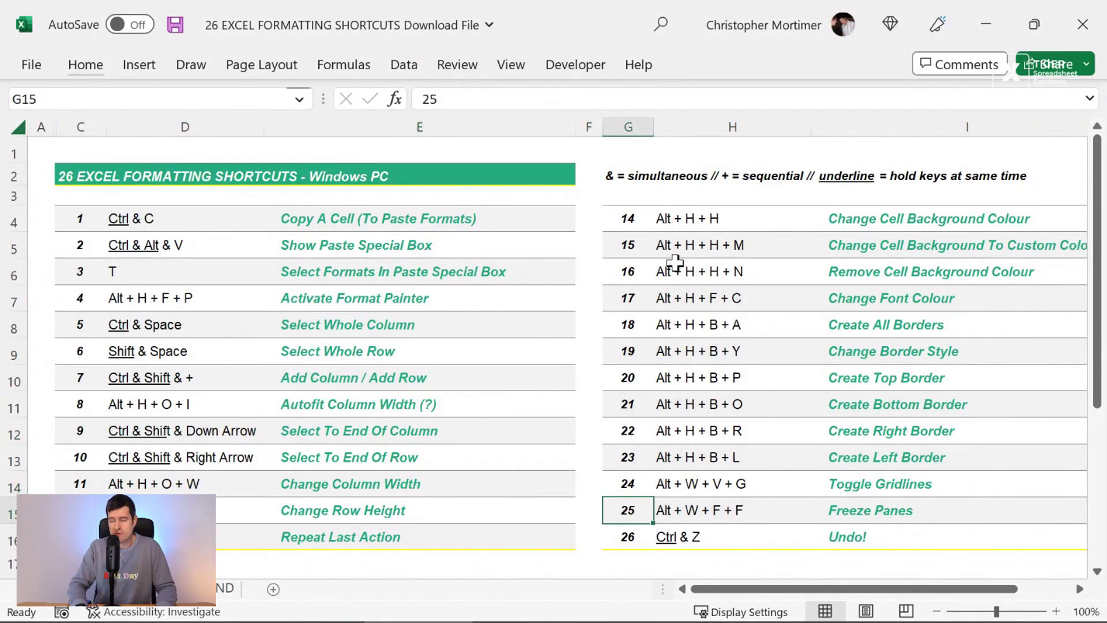
- Select the First Name cells from C6 down to C105
key("Up")
key("Up")
key("Up")
key("Up")
key("Up")
key("Up")
key("Up")
key("Up")
key("Up")
key("Up")
key("Up")
key("Right")
key("Right")
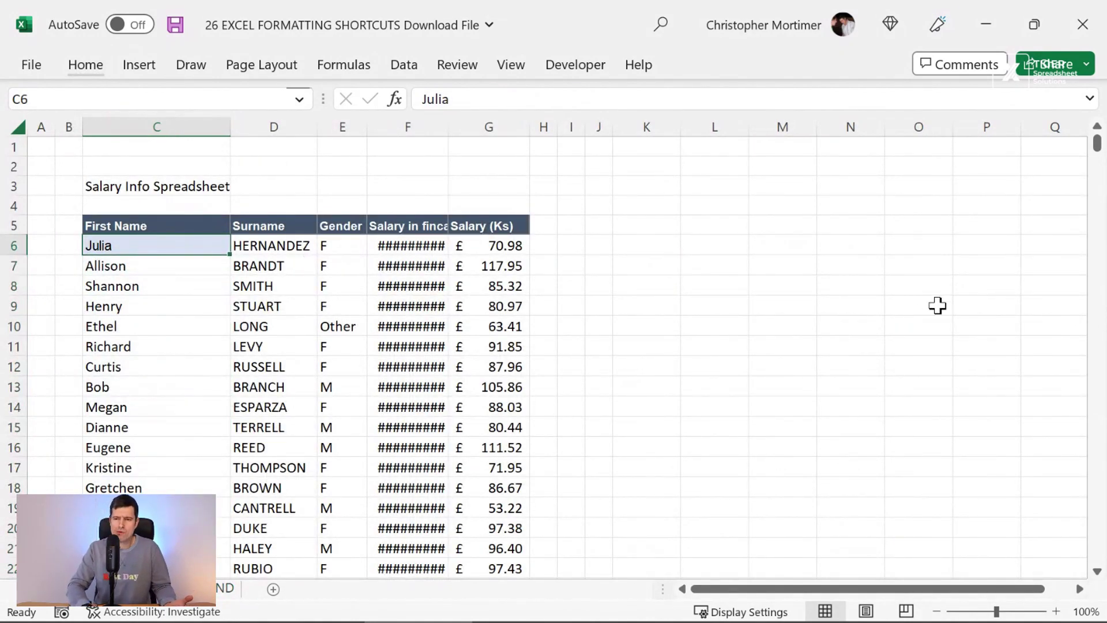
key("Down")
key("Down")
key("Up")
key("Up")
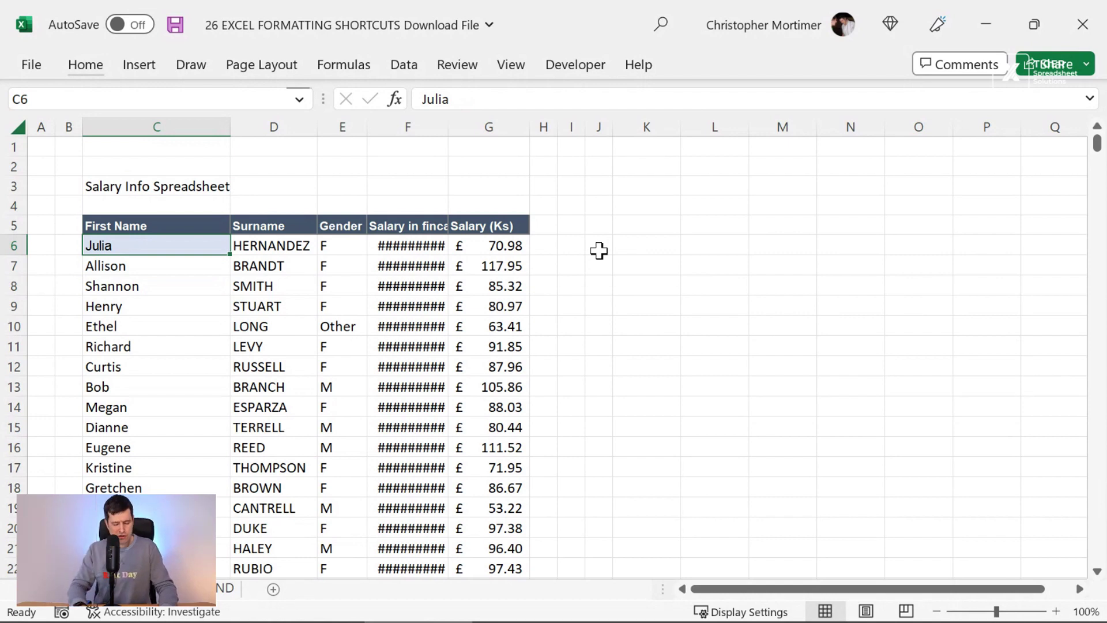
key("ctrl+shift+Down")
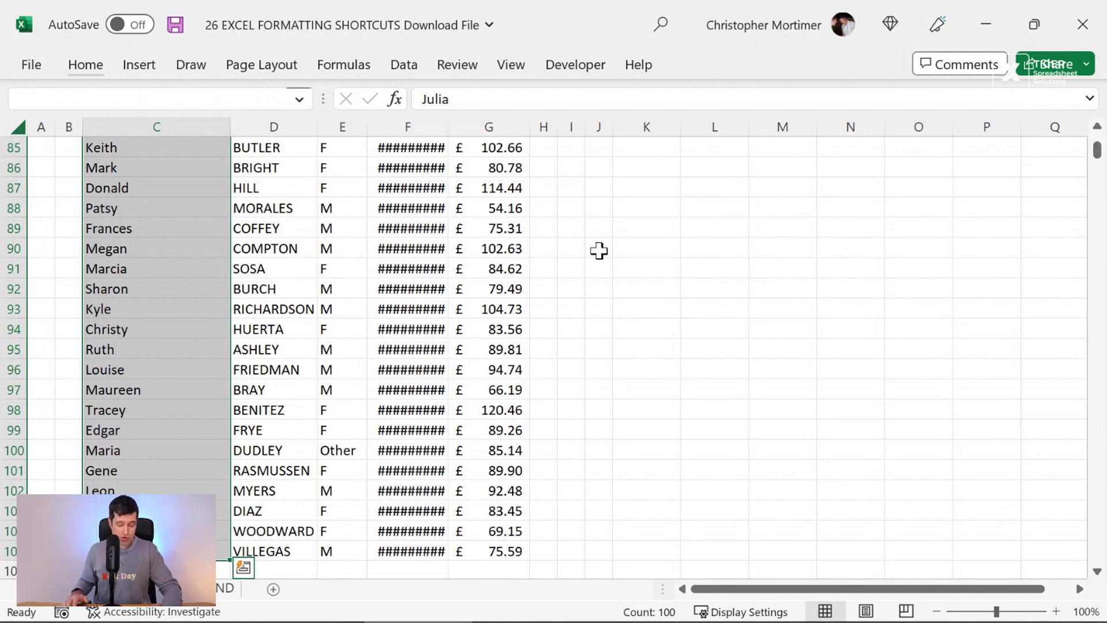
- Fill the selected first names with a light blue theme tint
key("alt")
key("h")
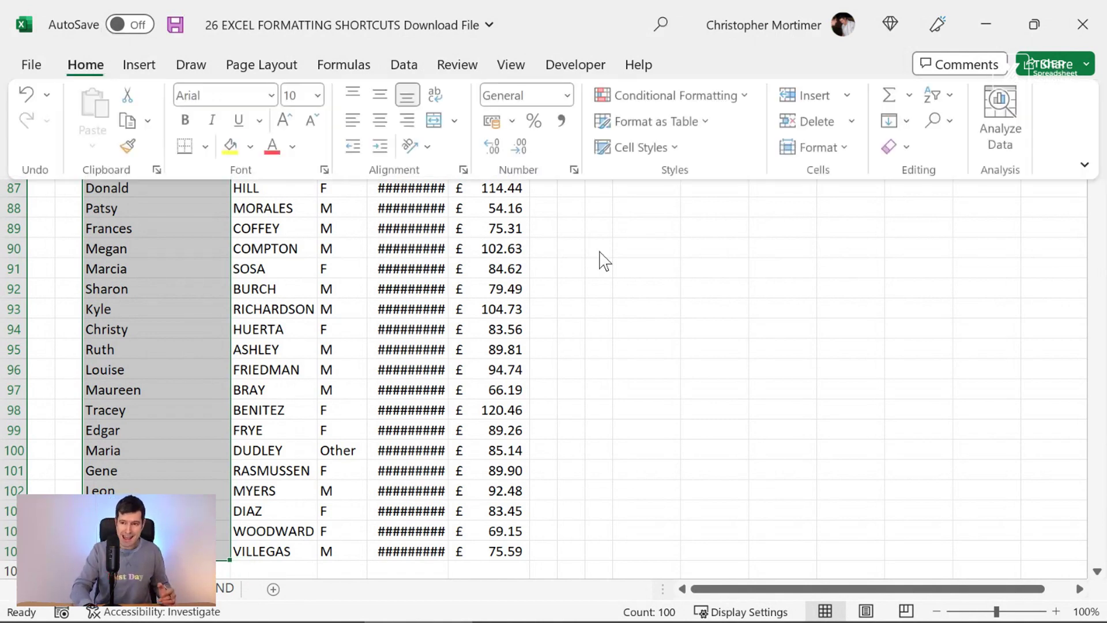
key("h")
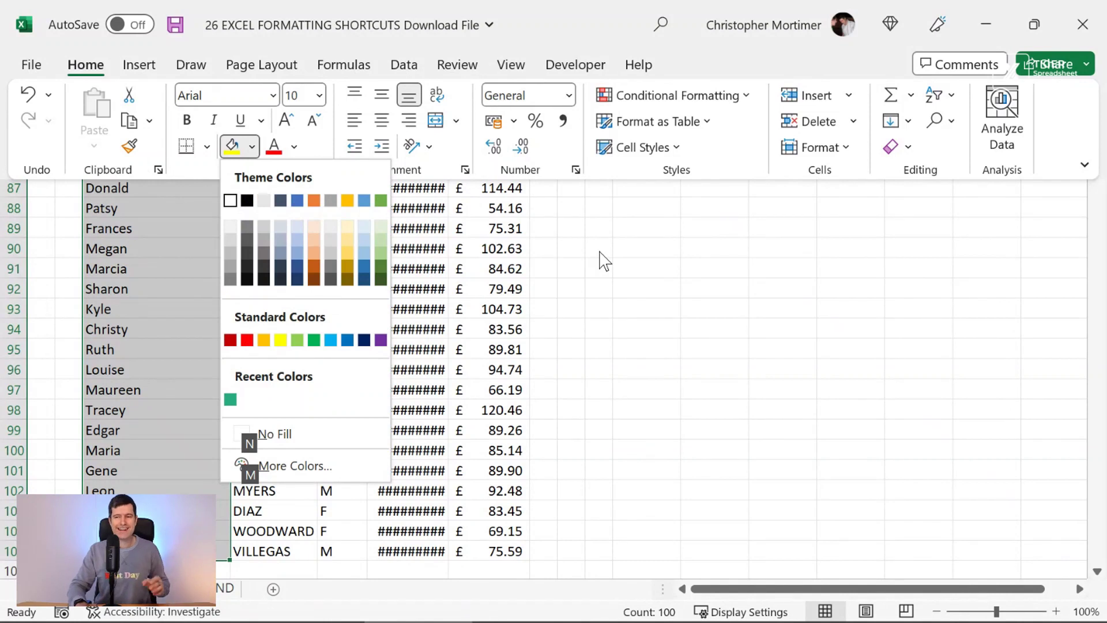
key("Down")
key("Down")
key("Down")
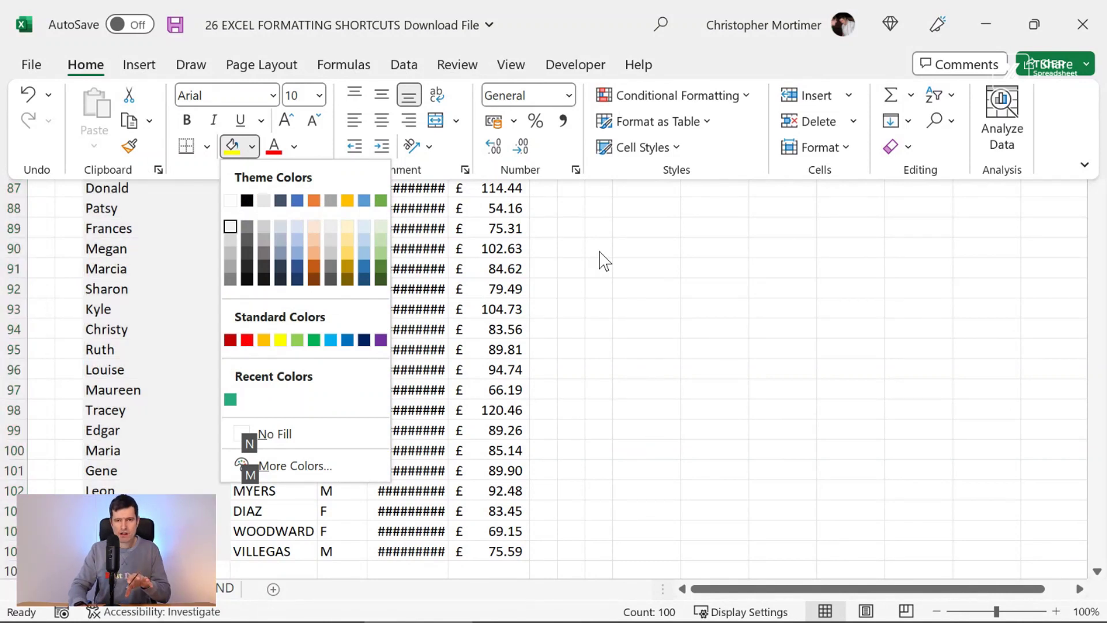
key("Right")
key("Right")
key("Right")
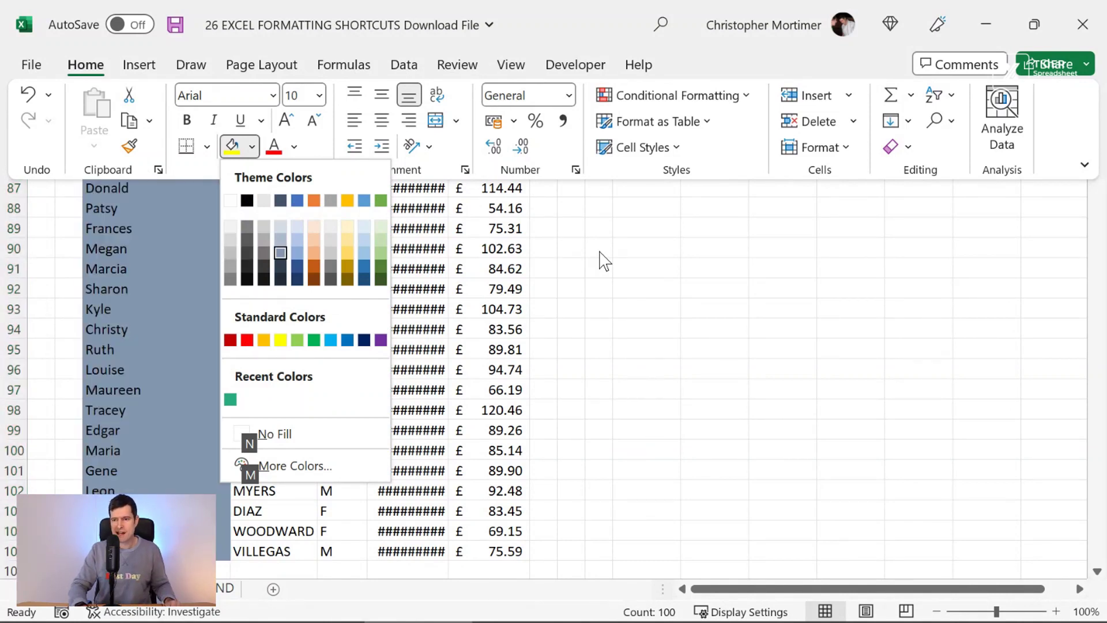
key("Right")
key("Up")
key("Up")
key("Left")
key("Right")
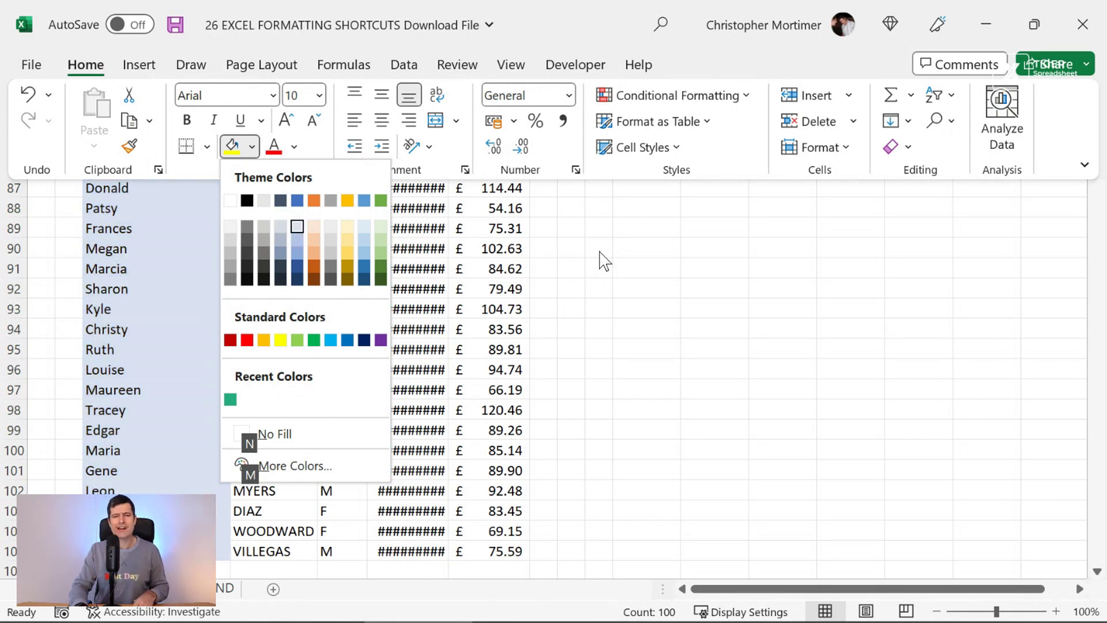
key("Return")
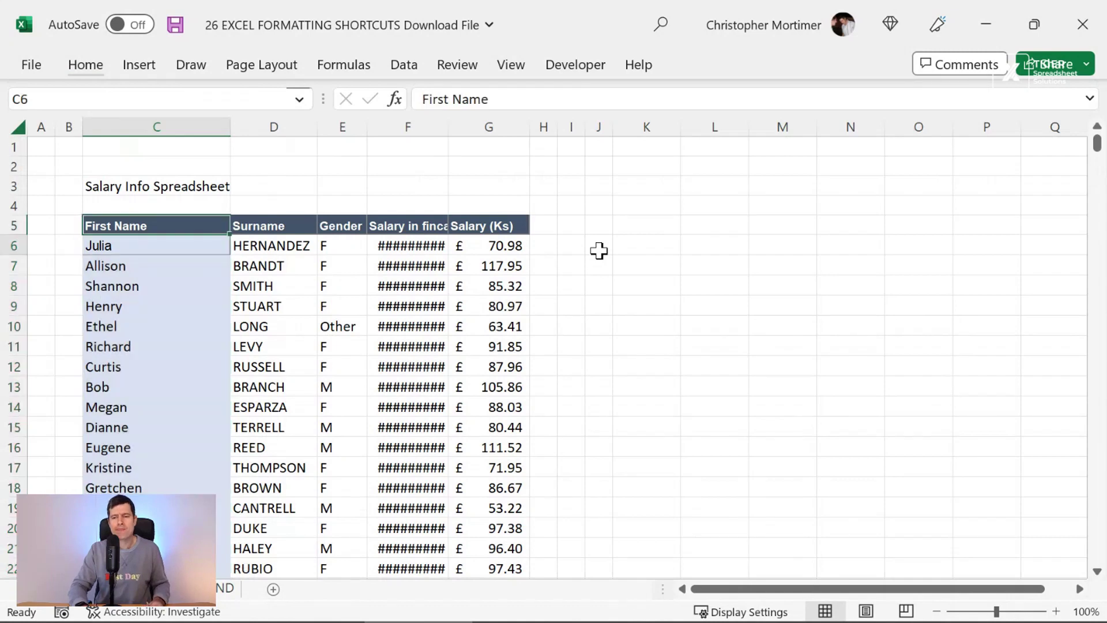
key("Down")
key("Down")
key("Down")
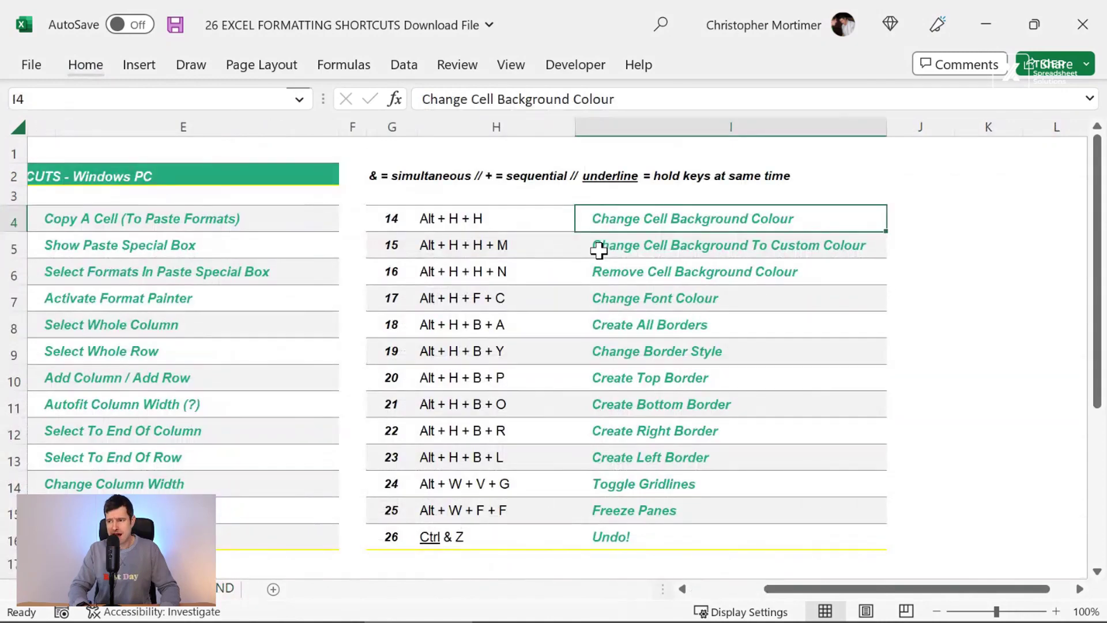
- Review the custom background colour shortcut entry and return to the sheet title in C2
left_click(599, 250)
key("Down")
key("Down")
key("Up")
key("Up")
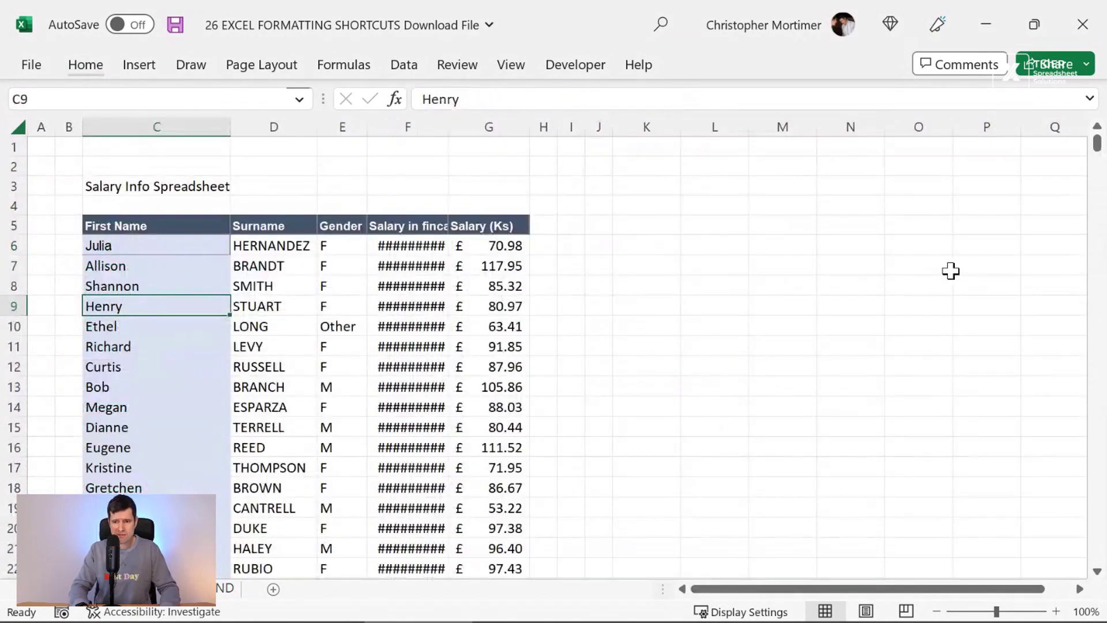
key("shift+Return")
key("shift+Return")
key("shift+Return")
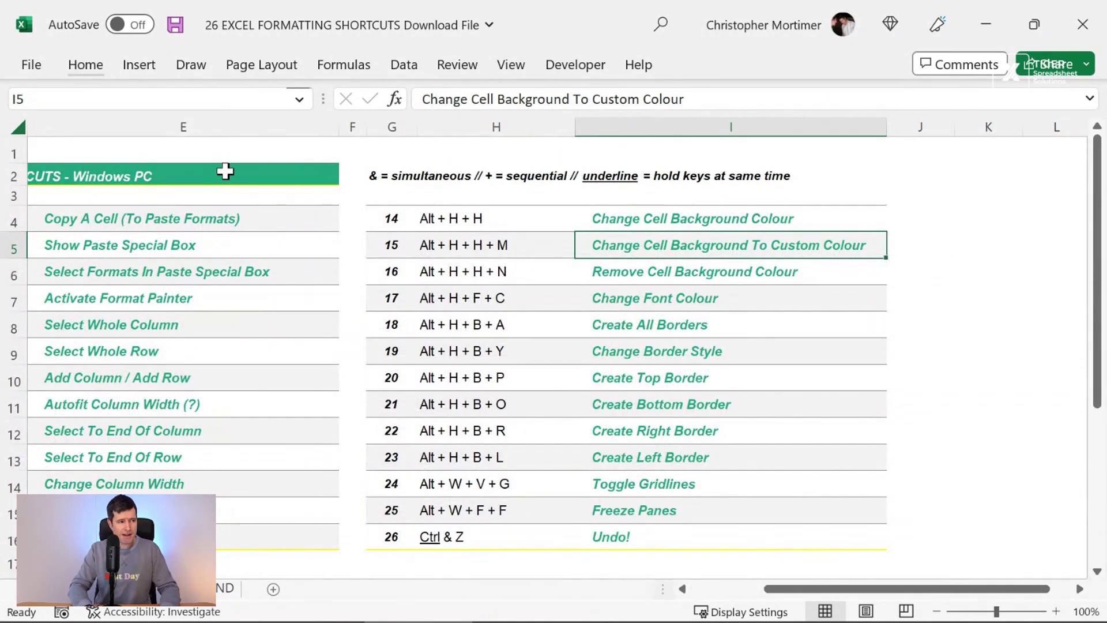
left_click(225, 171)
key("Home")
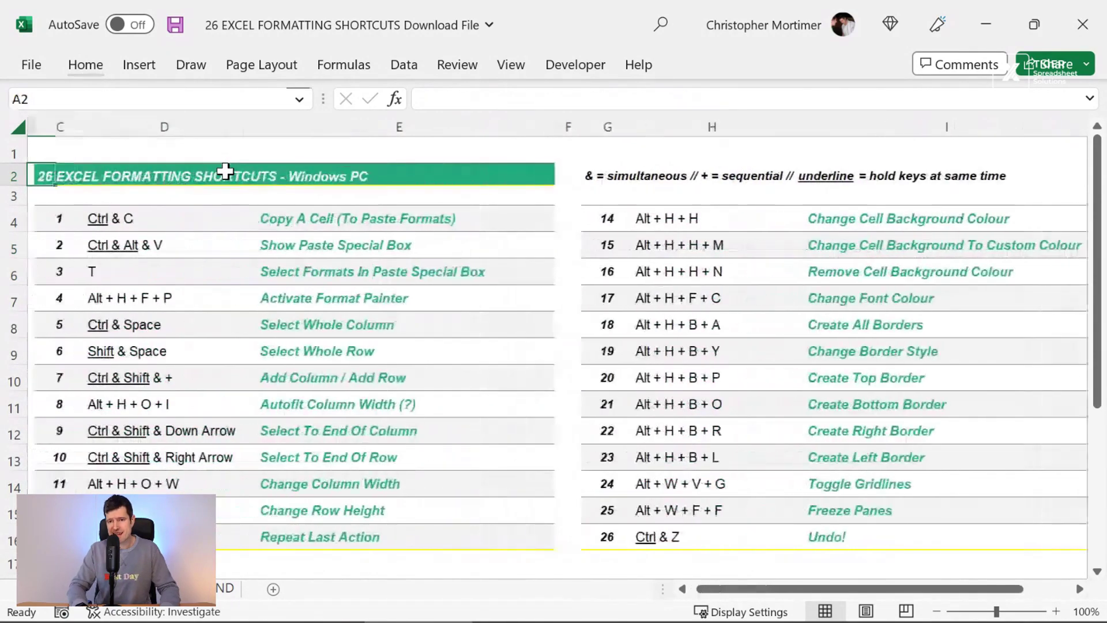
key("Right")
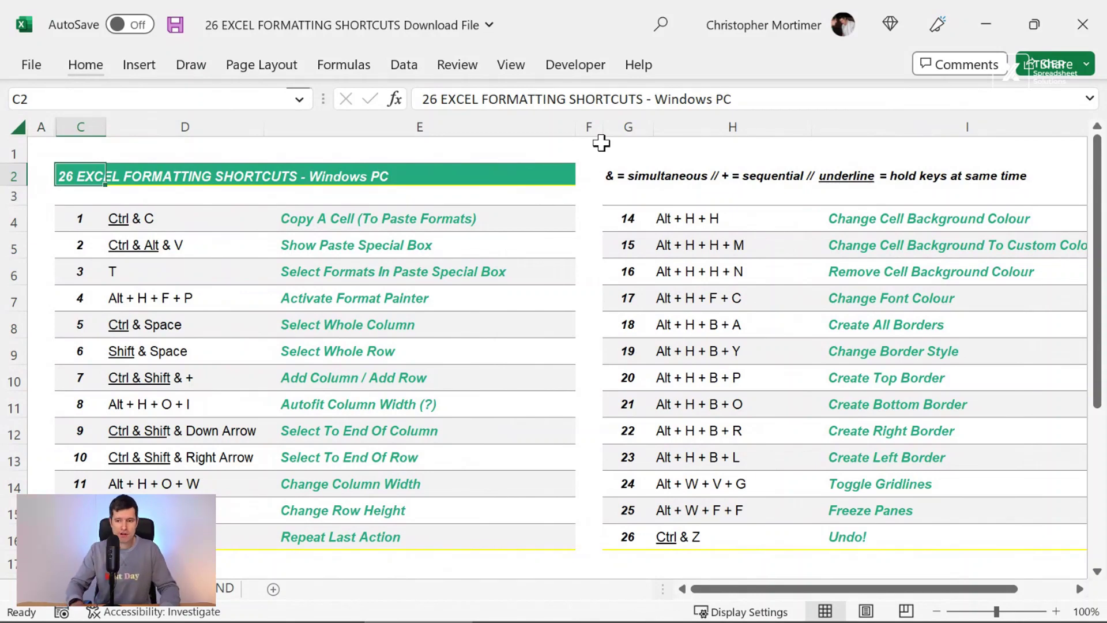
- On the salary sheet, fill the names with custom colour RGB 217, 225, 242 (#D9E1F2)
key("ctrl+Page_Down")
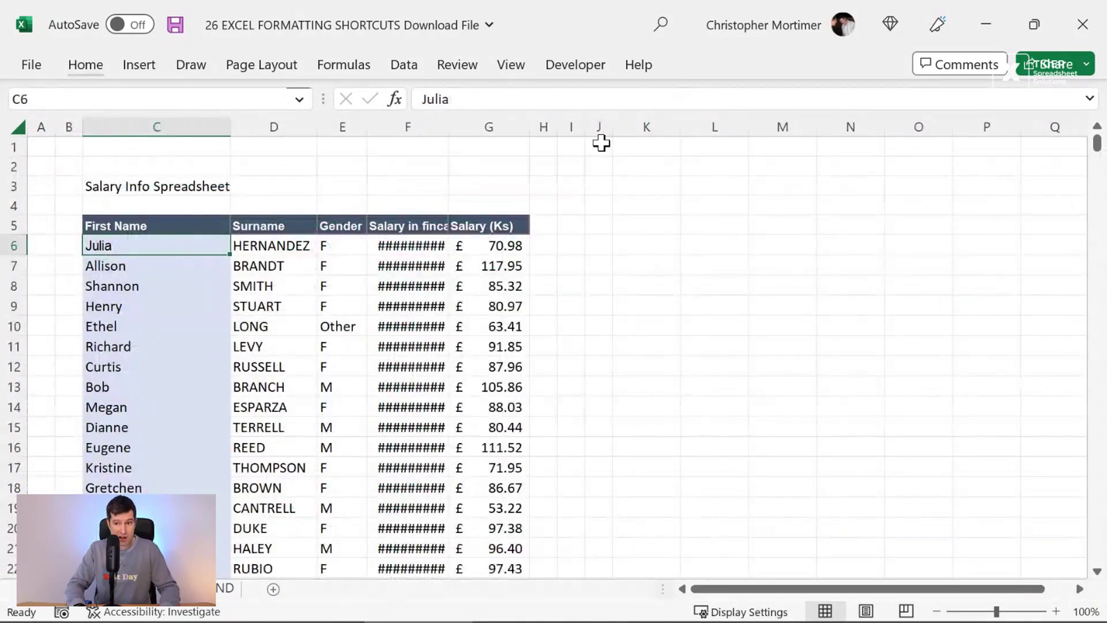
key("alt")
key("h")
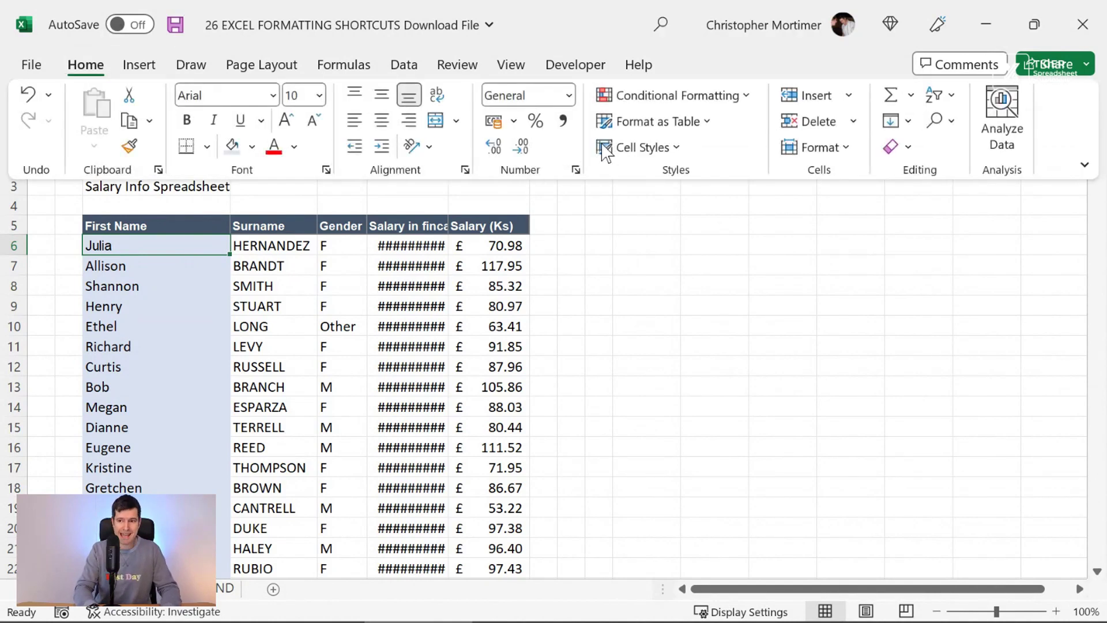
key("h")
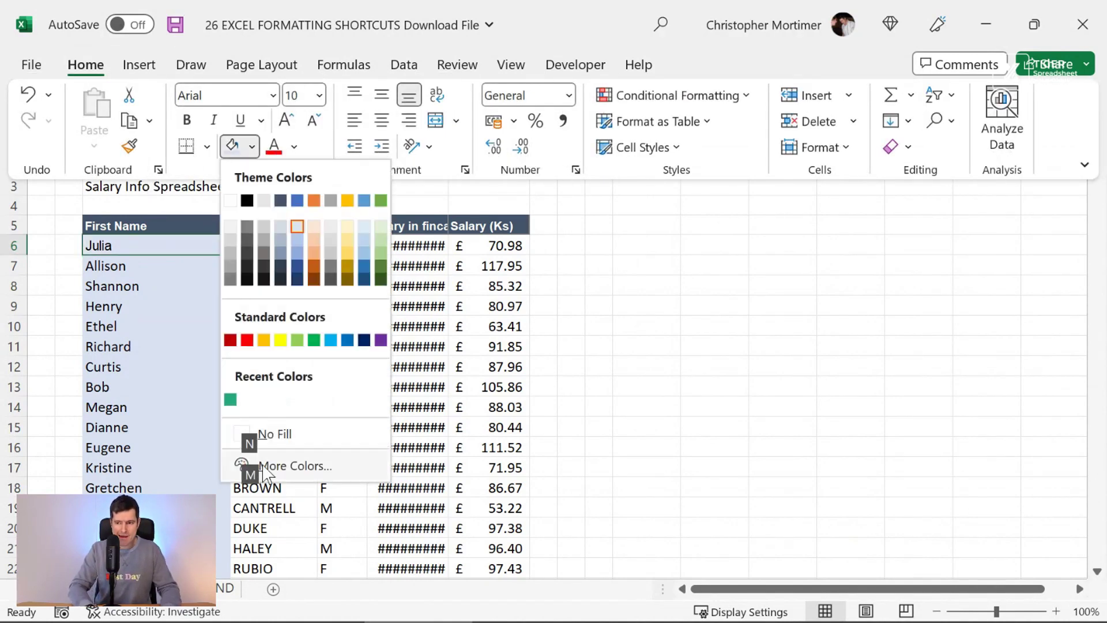
key("Escape")
key("h")
key("h")
key("m")
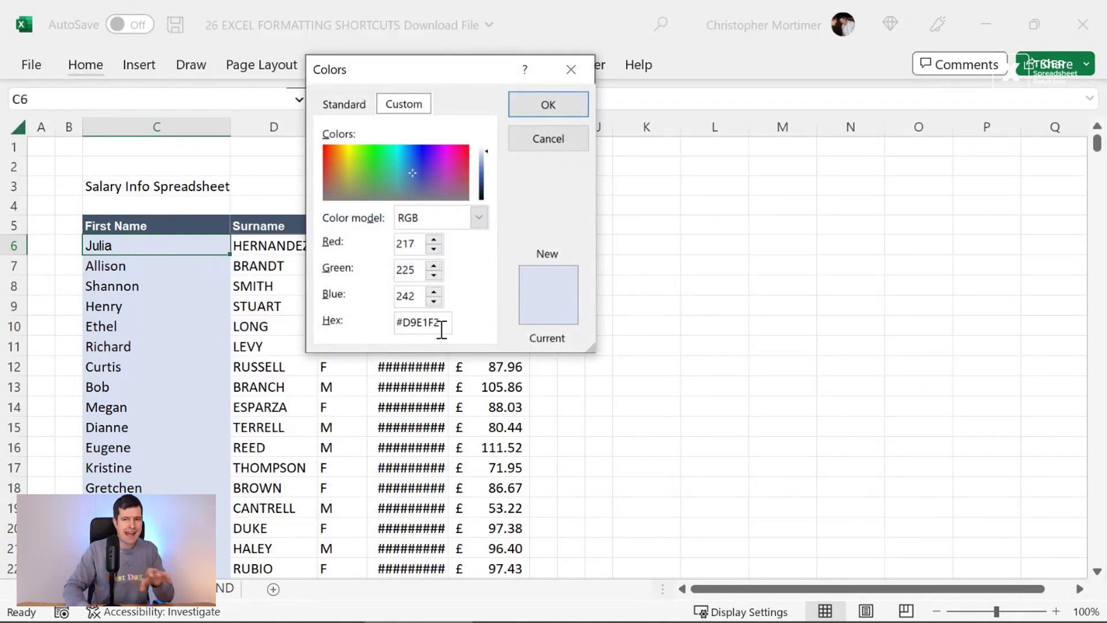
left_click(546, 110)
- Check the fill colour menu, then go to the shortcuts sheet's Remove Cell Background Colour entry
left_click(87, 69)
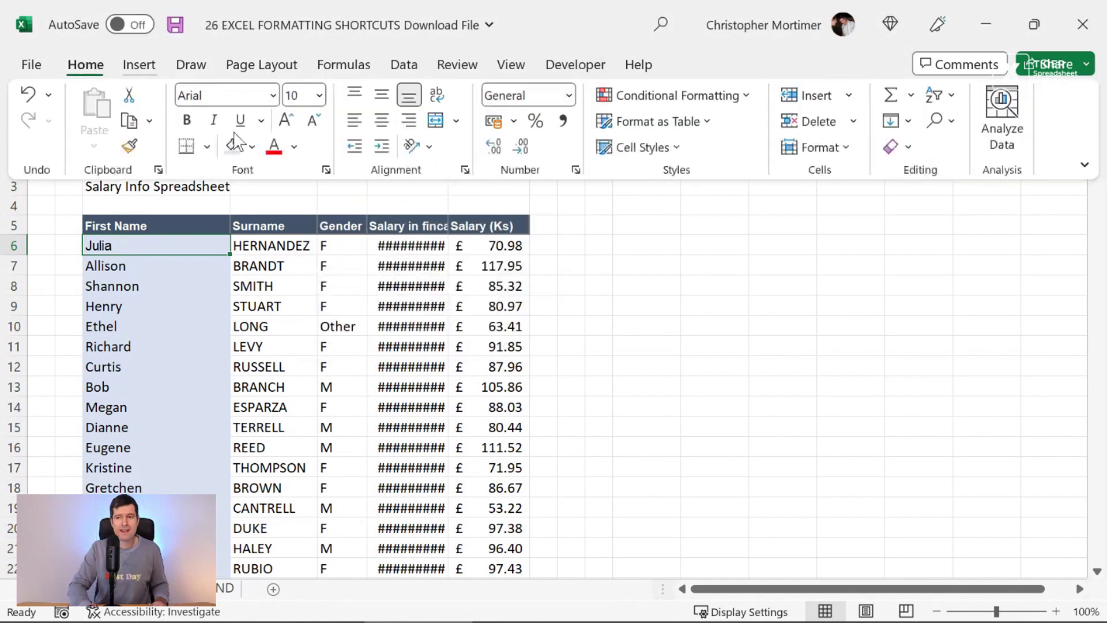
left_click(251, 147)
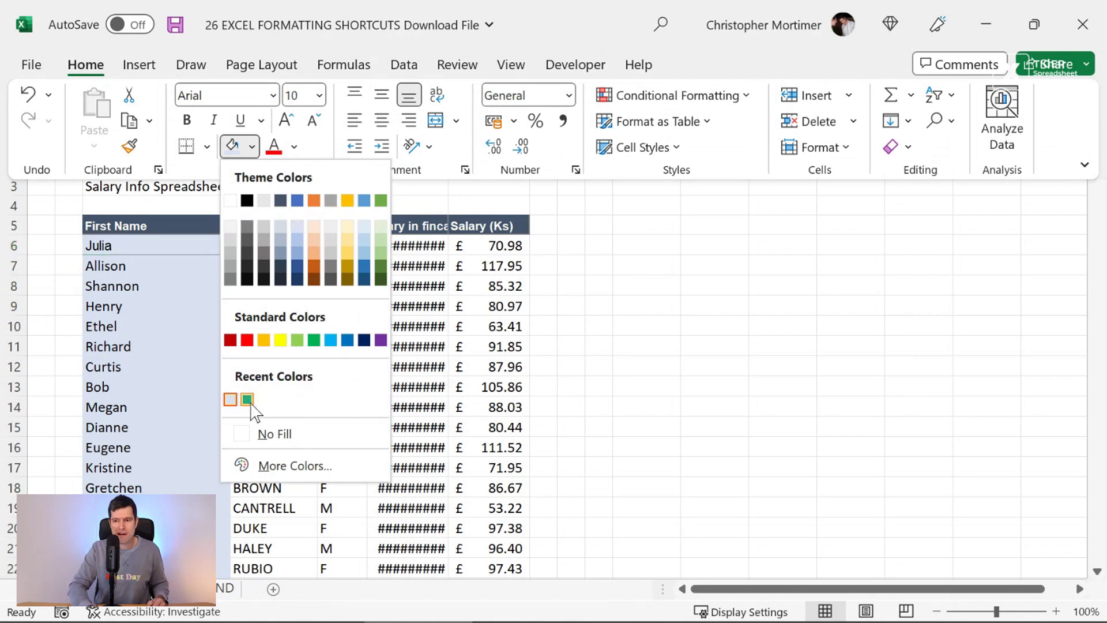
key("Escape")
key("Escape")
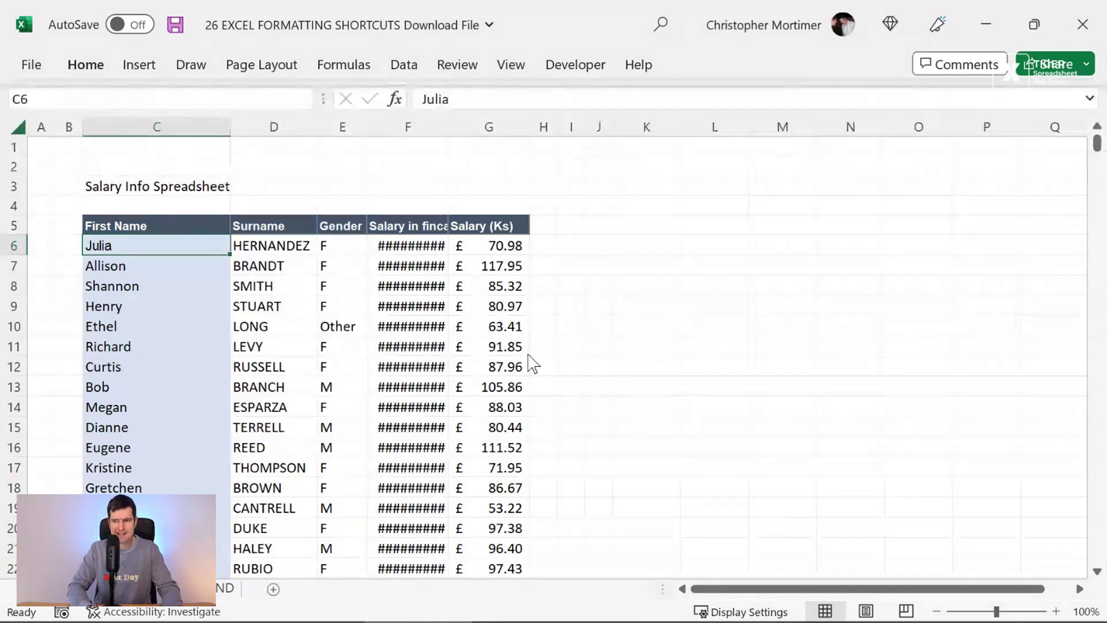
key("ctrl+Page_Up")
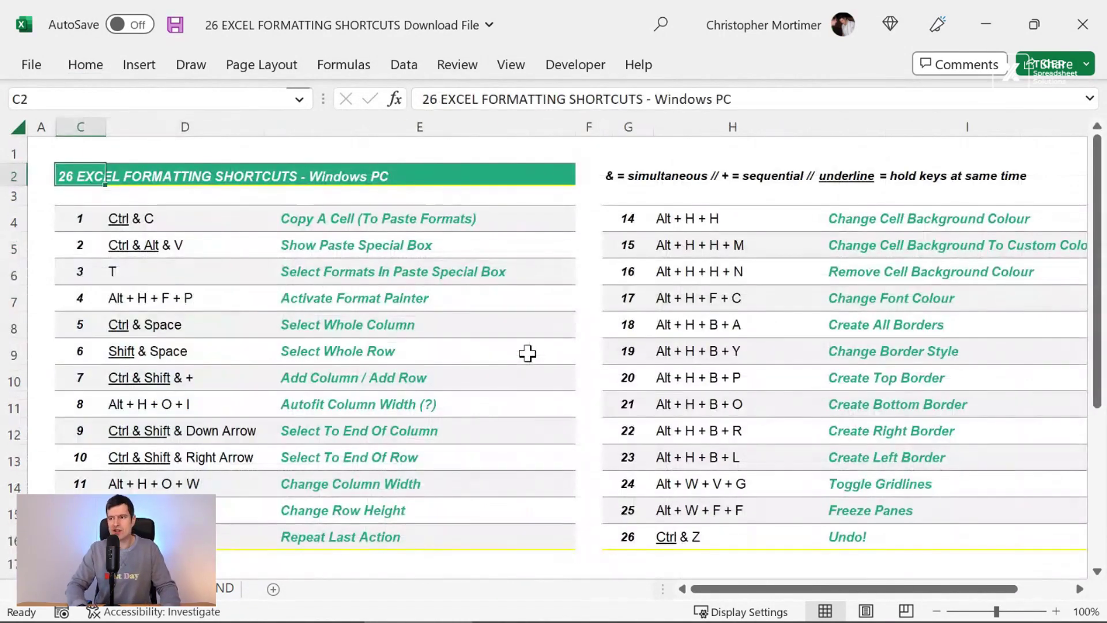
scroll(526, 351, "right", 2)
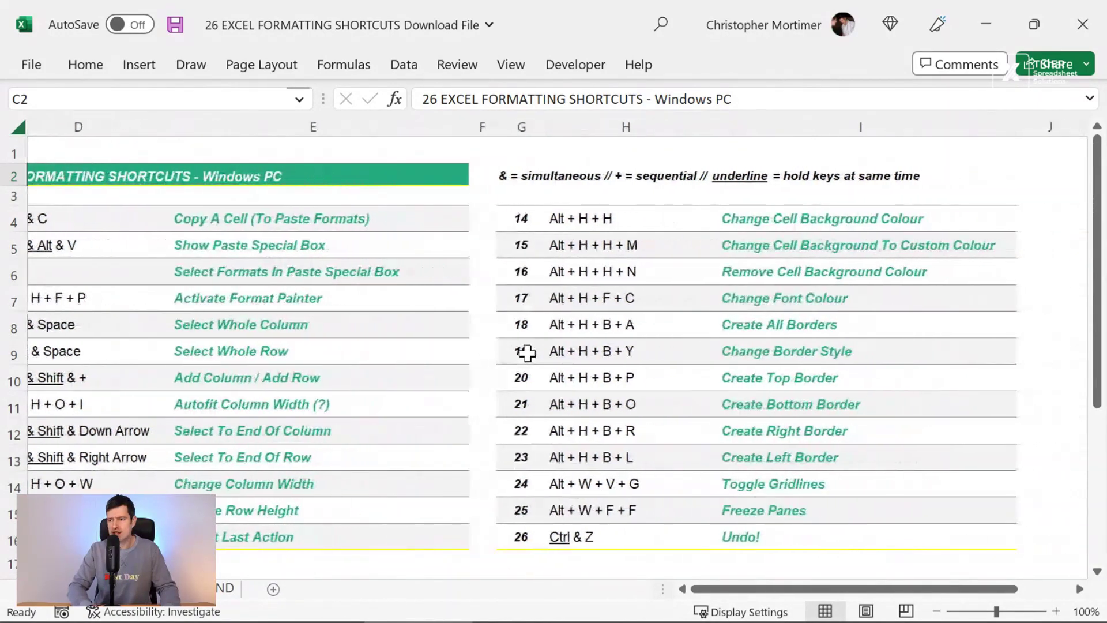
left_click(730, 279)
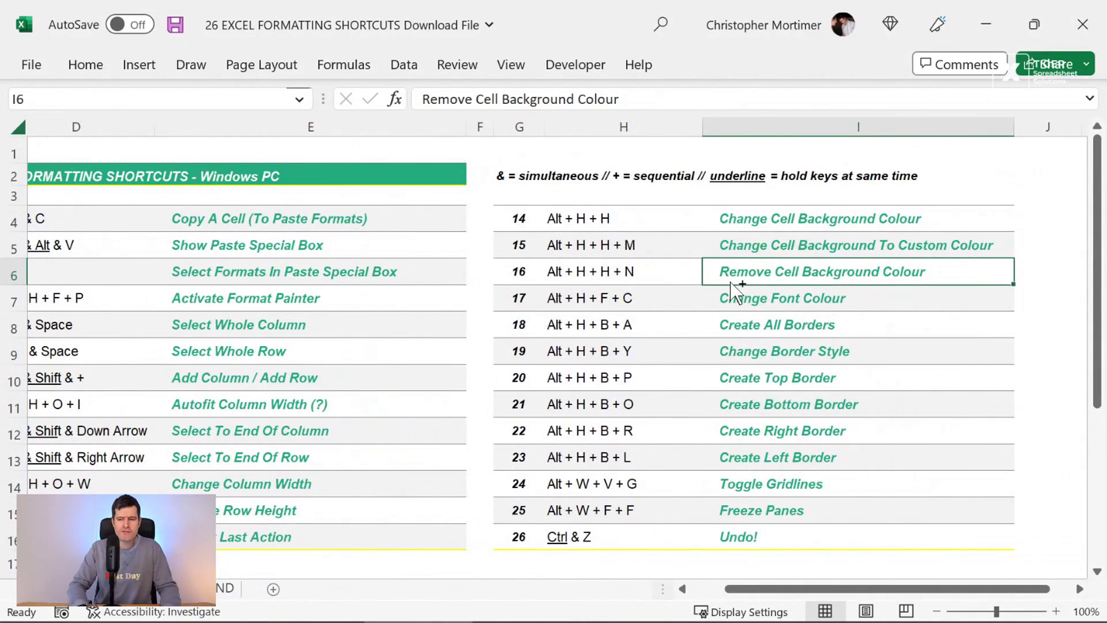
- Confirm the names' #D9E1F2 fill on the salary sheet, then return to the shortcuts sheet
key("ctrl+Page_Down")
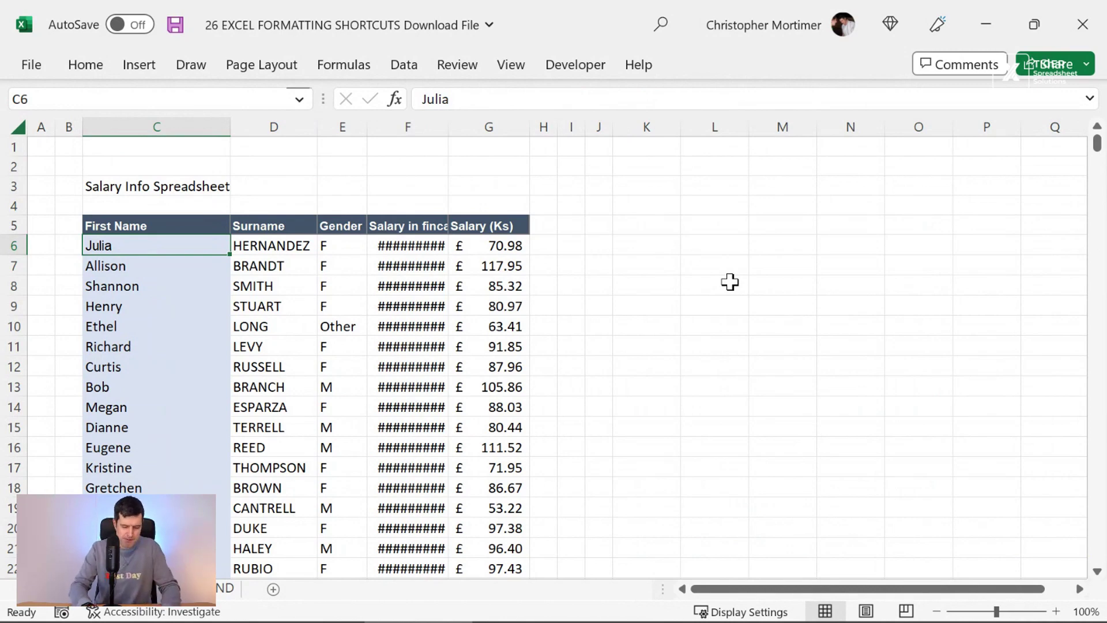
key("alt")
key("h")
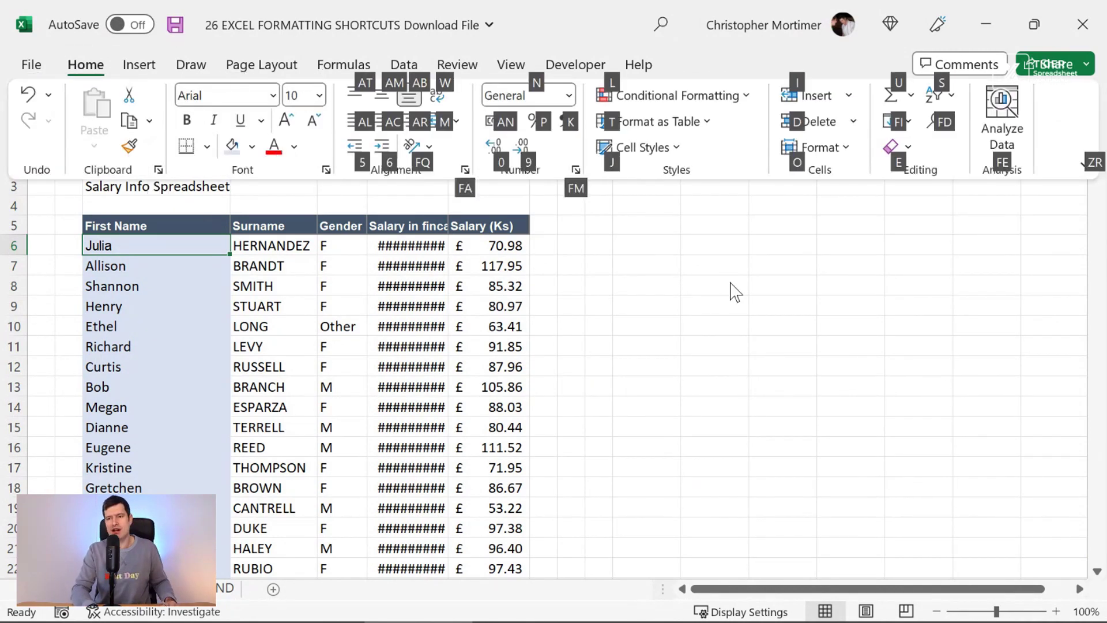
key("h")
key("Escape")
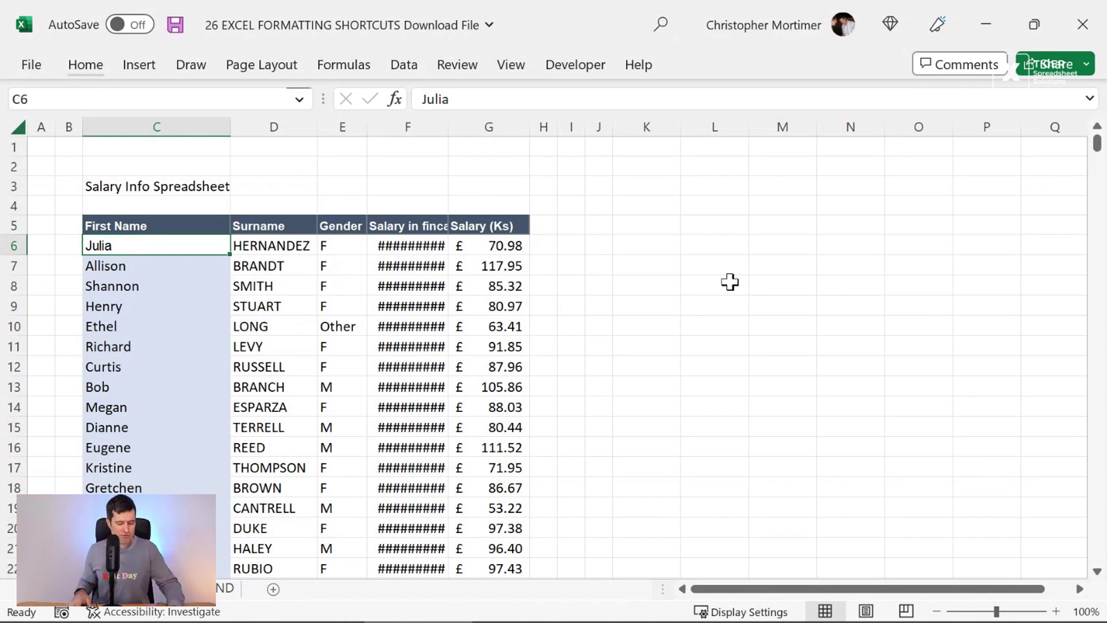
key("Return")
key("shift+Return")
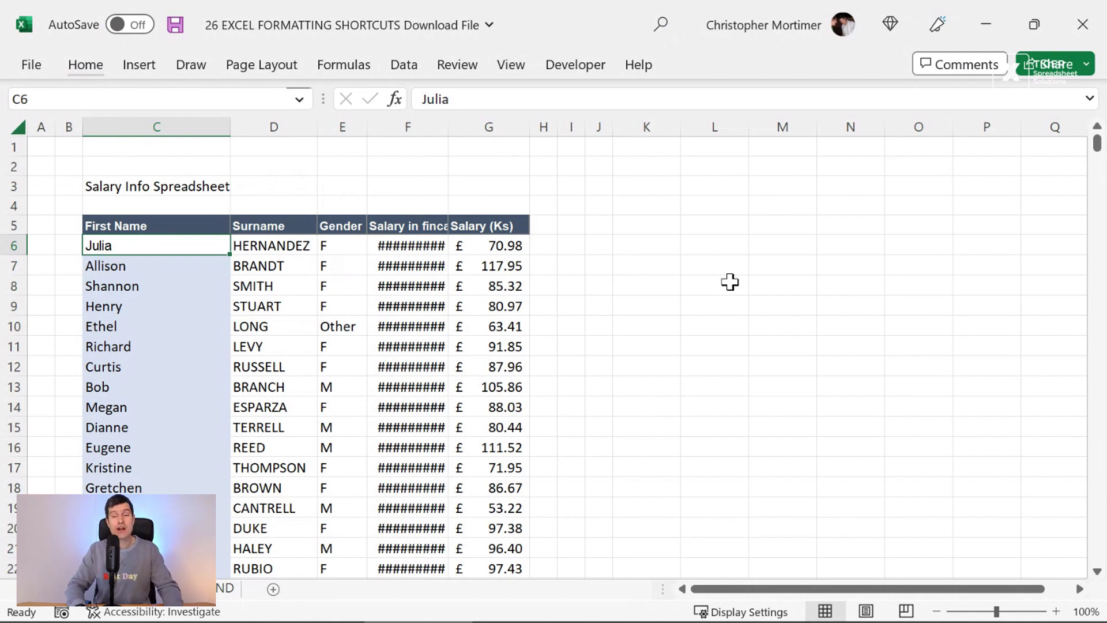
key("Return")
key("shift+Return")
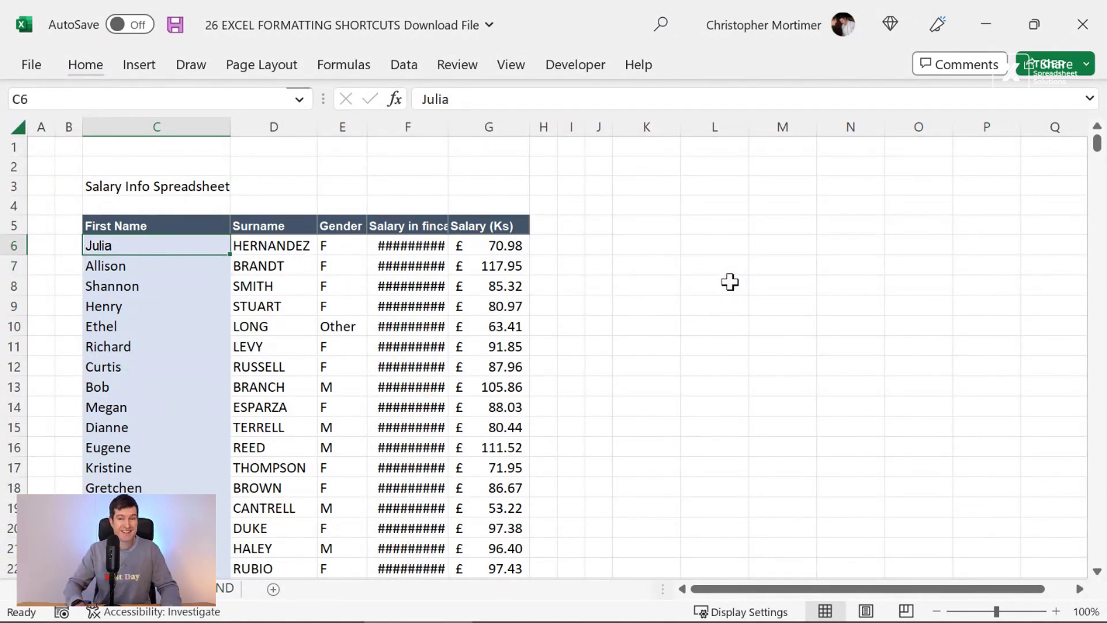
key("ctrl+Page_Down")
key("ctrl+Page_Down")
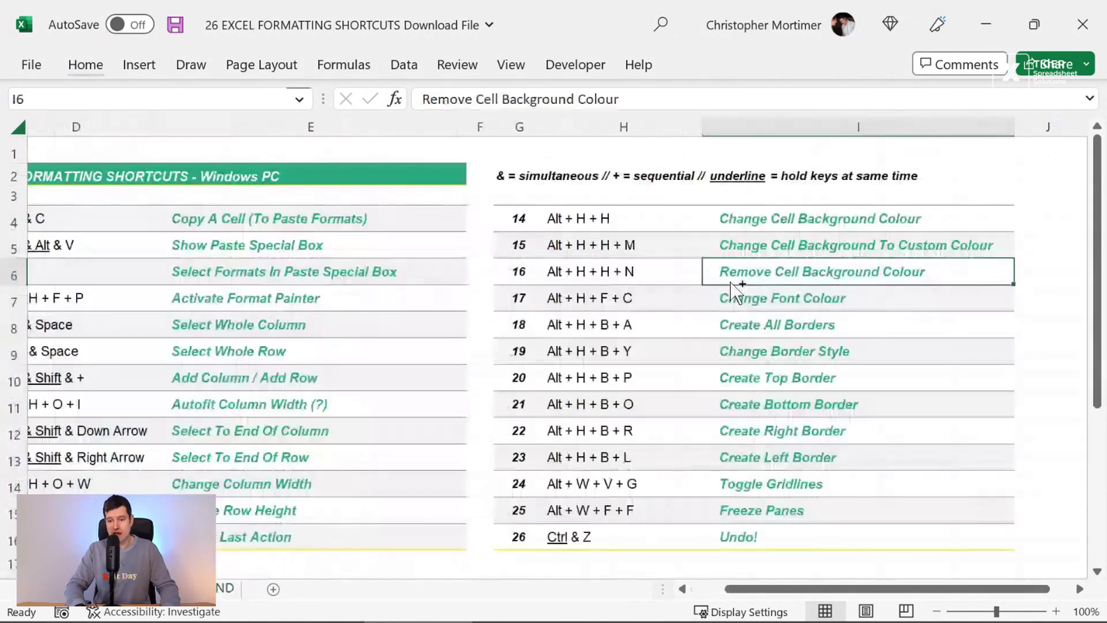
key("Return")
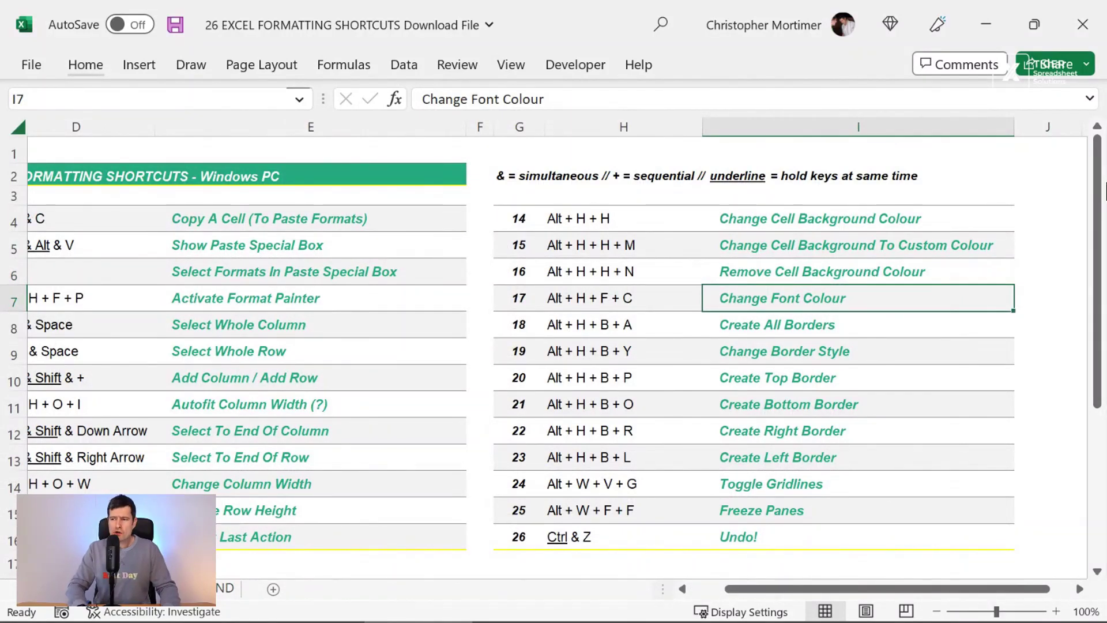
- On Salary Info, select the table data from C6 to G105
key("Return")
key("shift+Return")
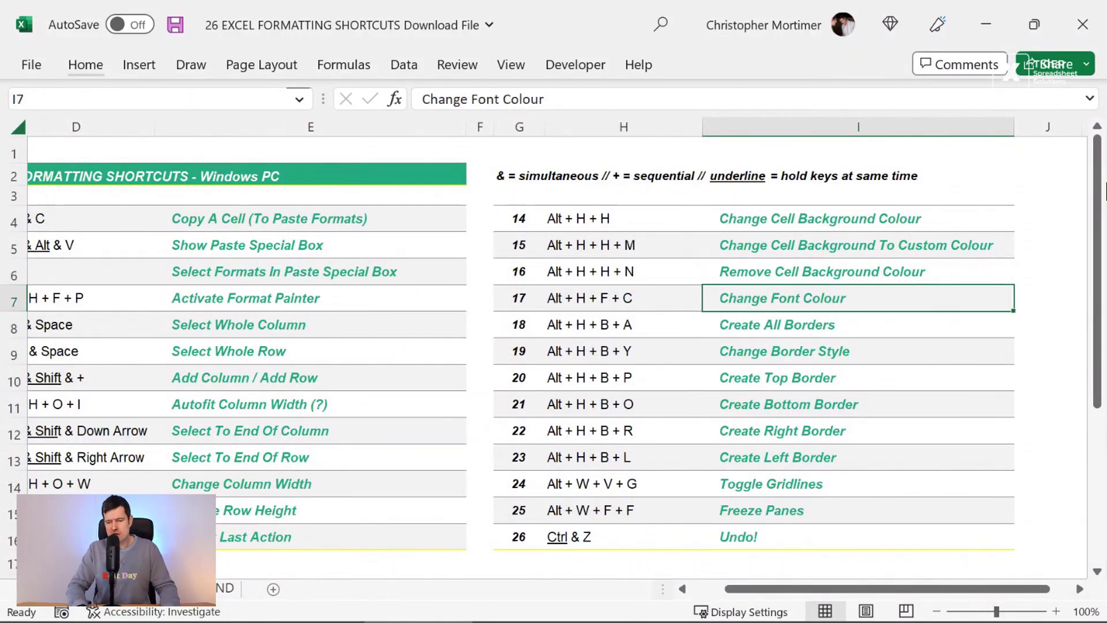
key("ctrl+Page_Up")
key("Left")
key("Right")
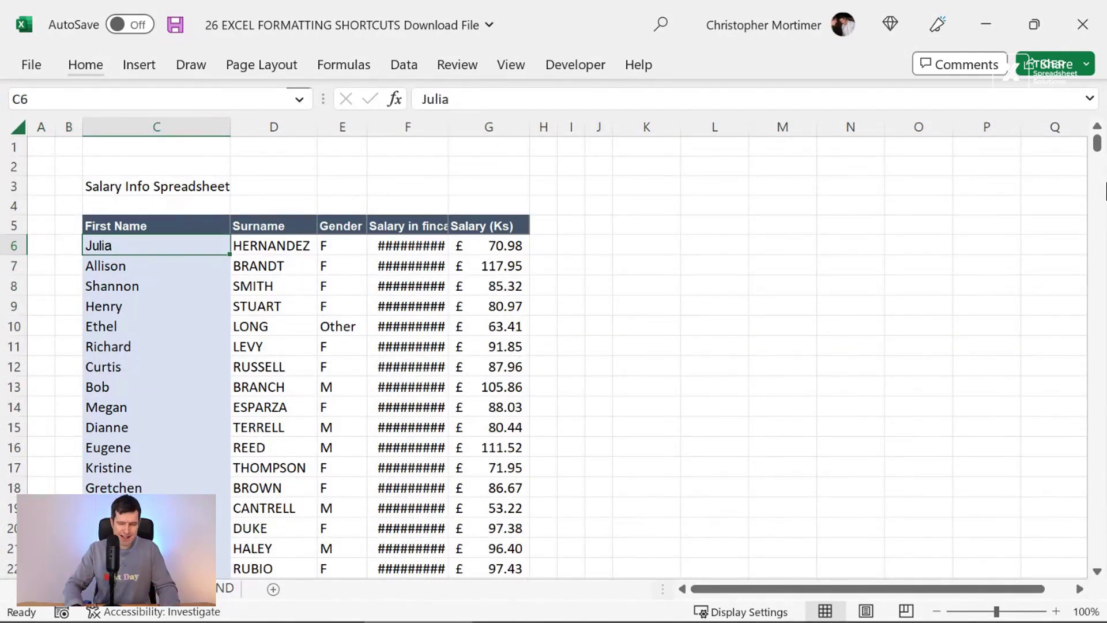
key("ctrl+shift+Right")
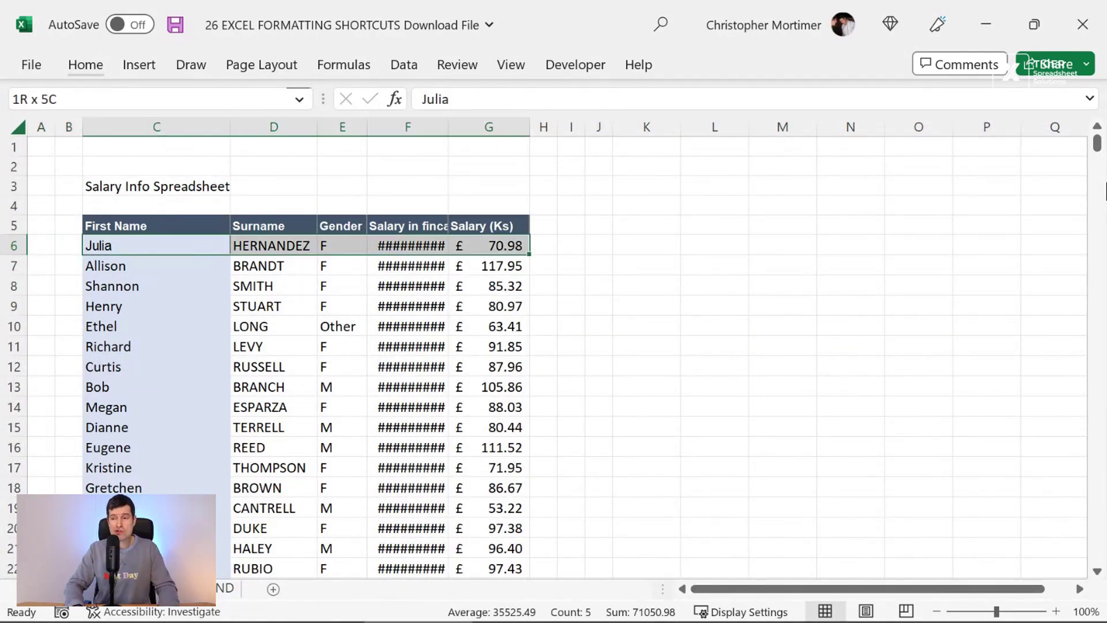
key("ctrl+shift+Down")
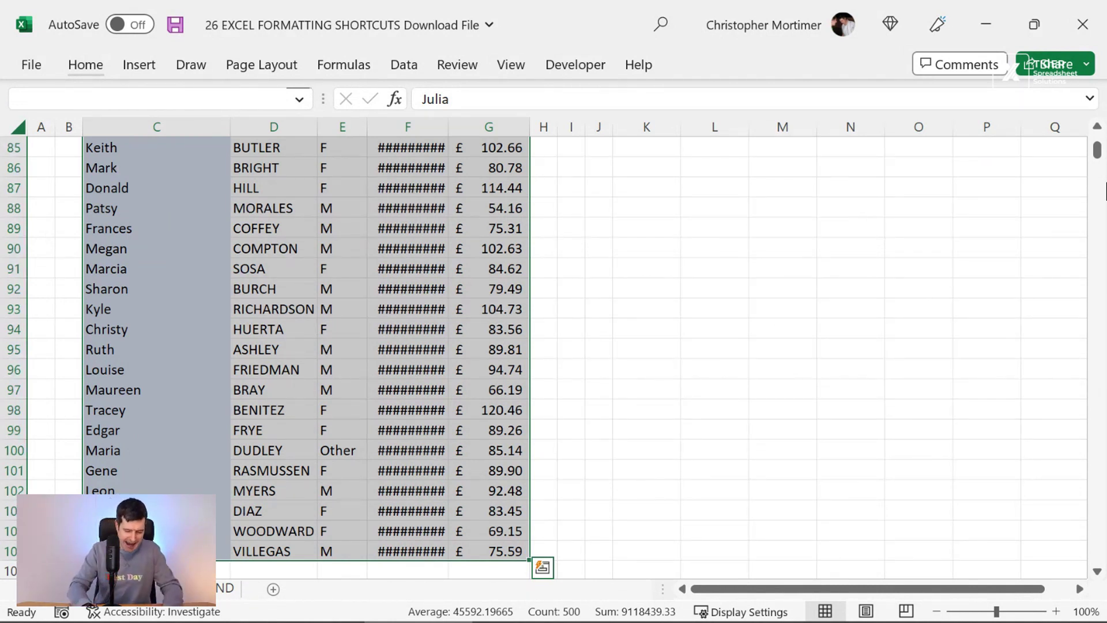
- Set the selected table data's font to Arial
key("alt")
key("h")
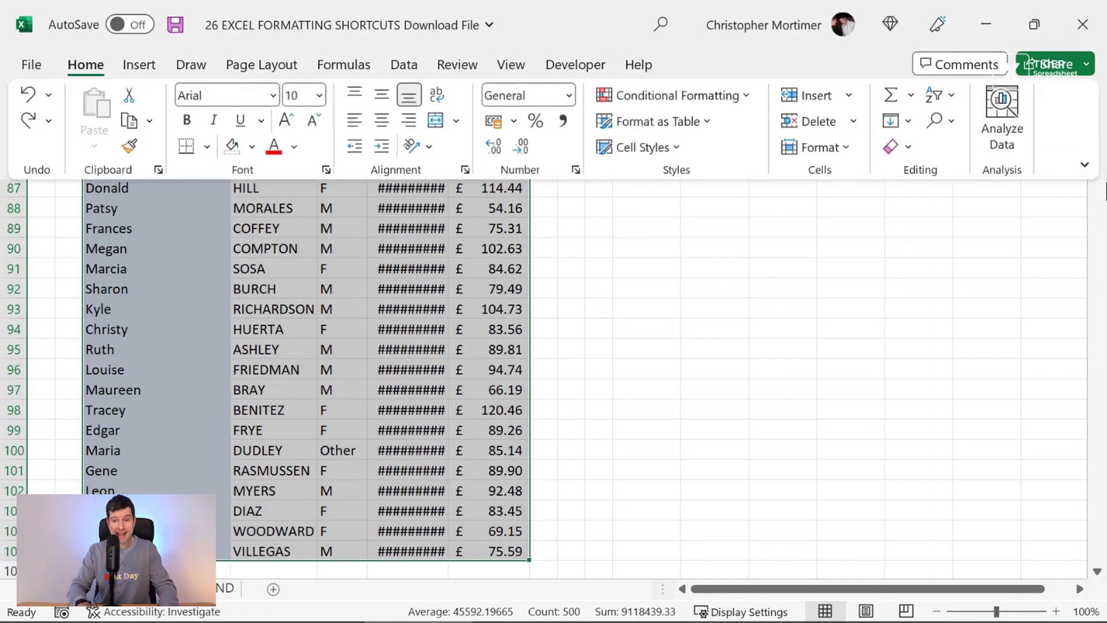
key("f")
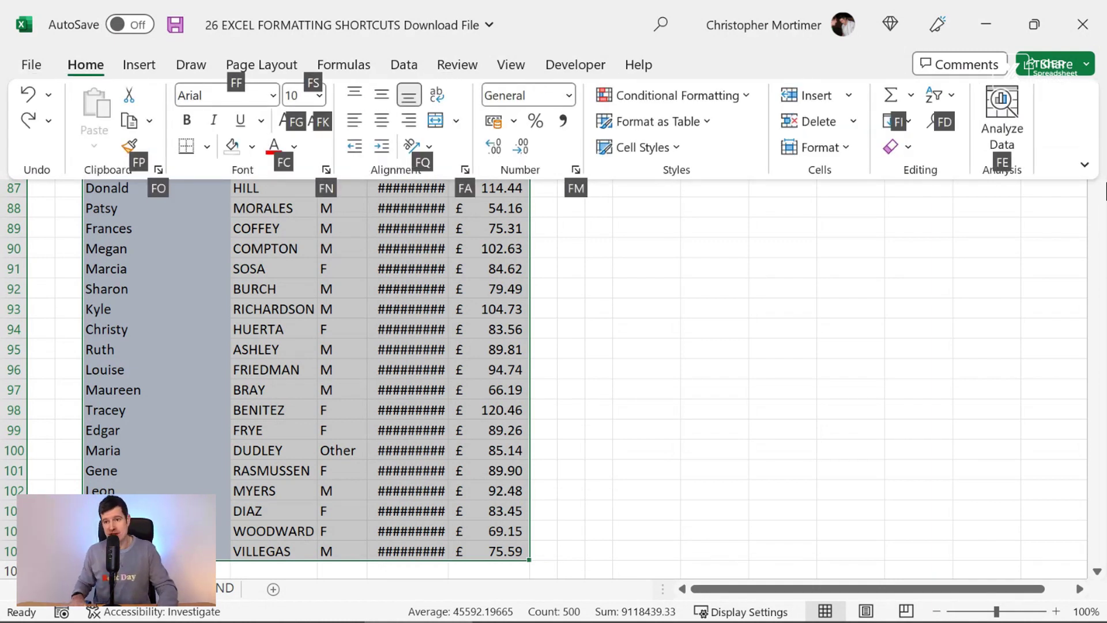
type("f")
type("arial")
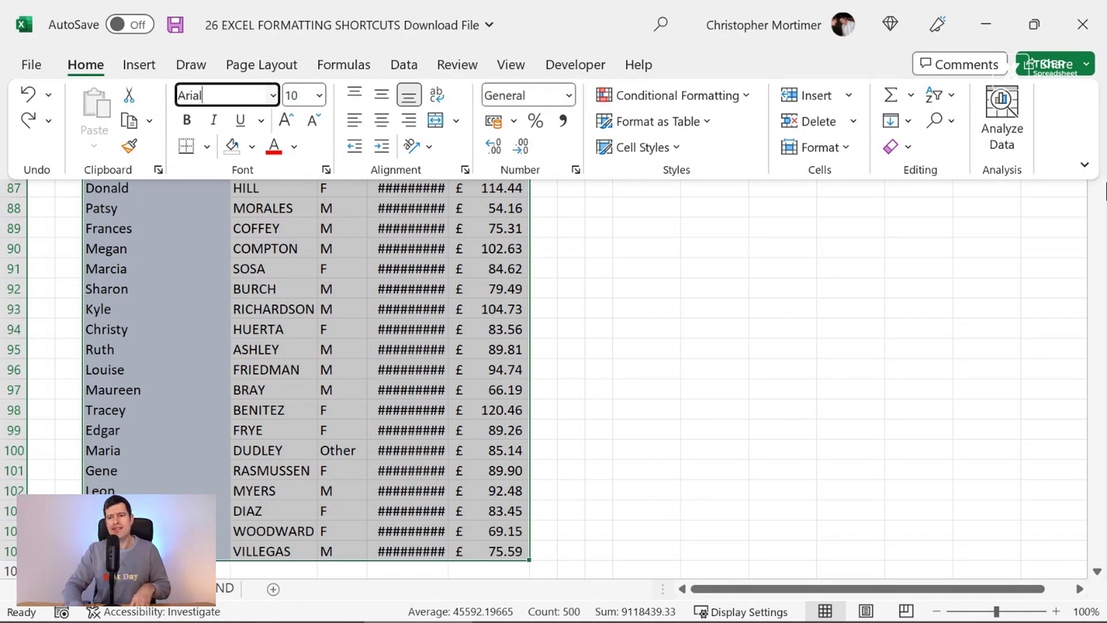
key("Return")
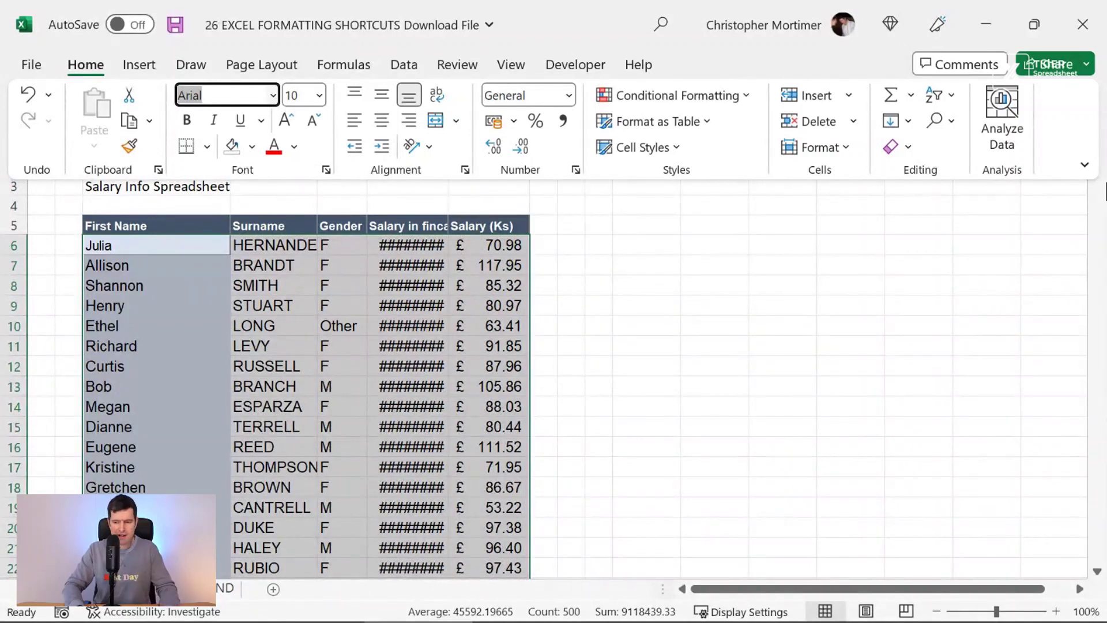
- Reselect the salary table data C6:G105
key("Escape")
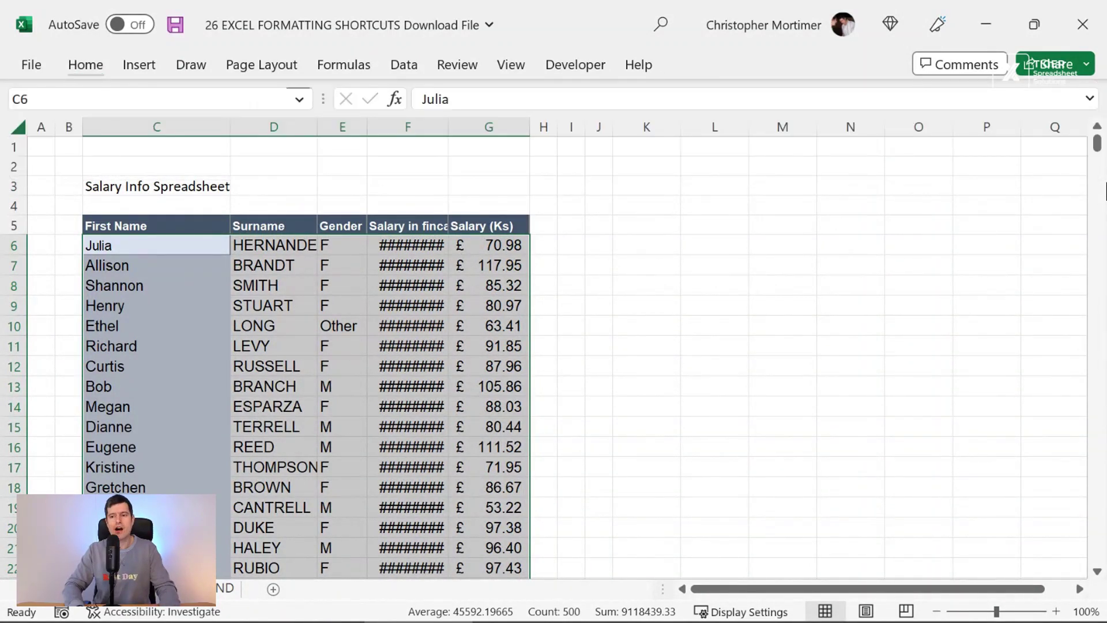
key("Right")
key("Right")
key("Right")
key("Left")
key("Left")
key("Left")
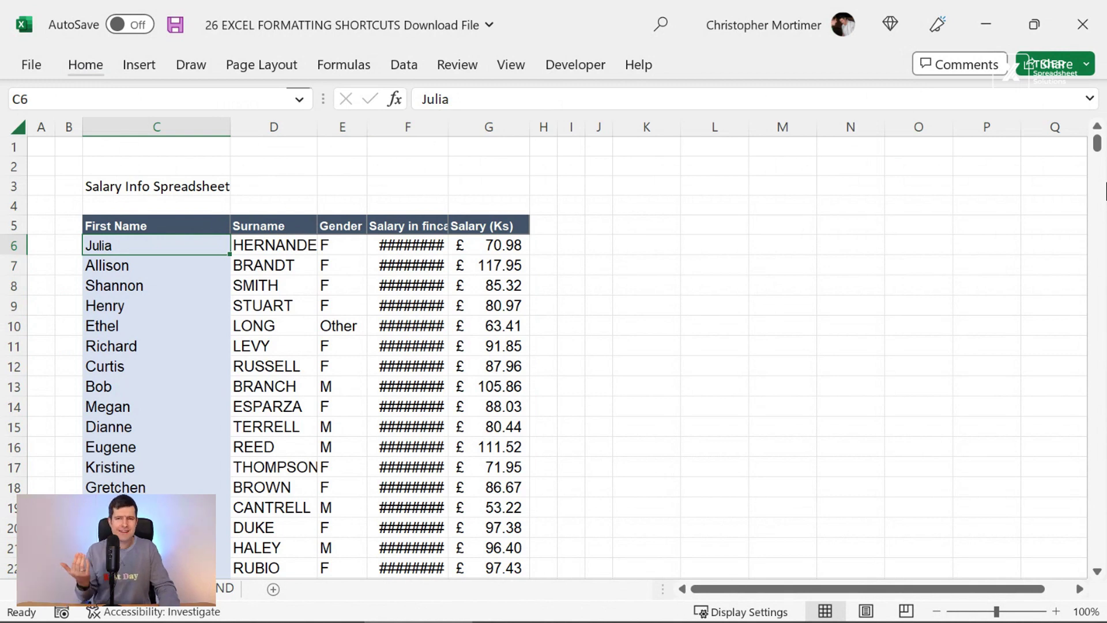
key("ctrl+shift+Right")
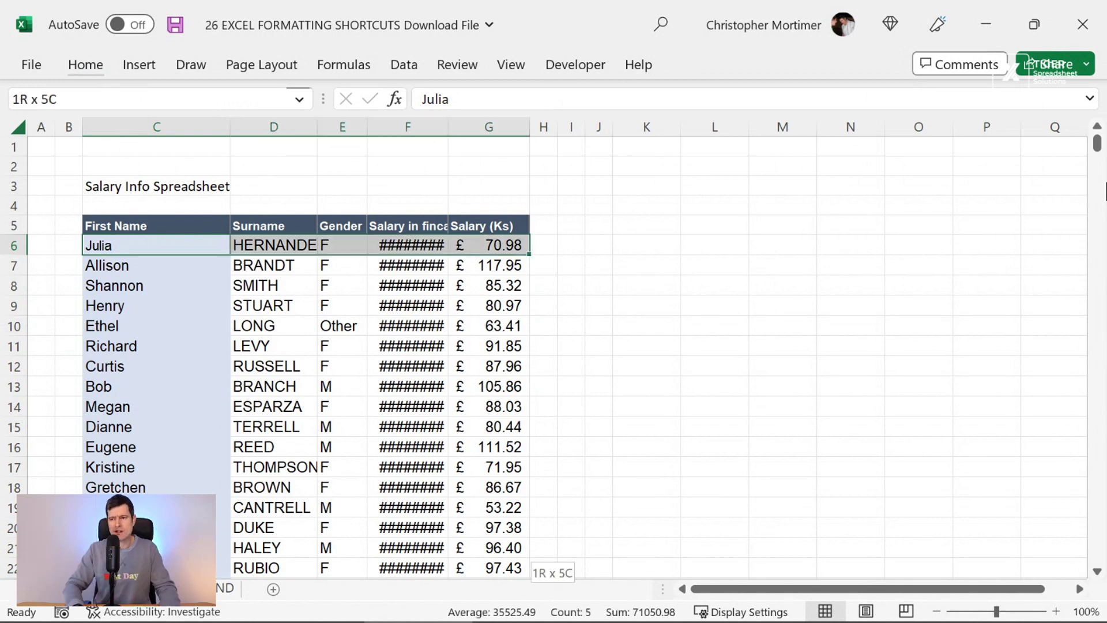
key("ctrl+shift+Down")
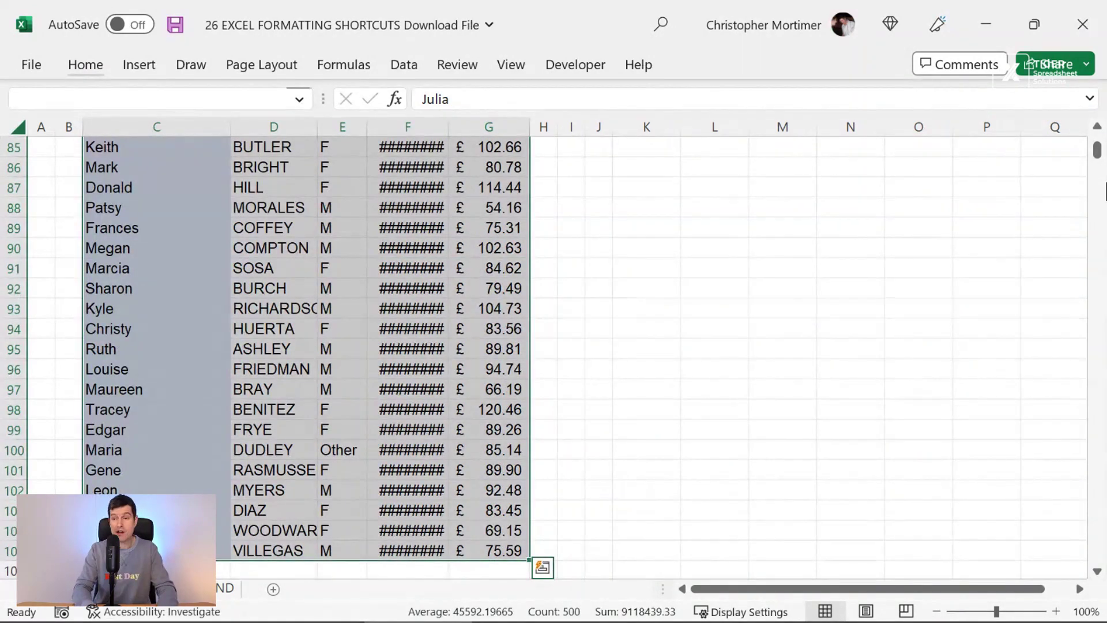
- Set the selected data to font size 9 so column F salaries fit
key("alt")
key("h")
key("f")
type("s")
type("9")
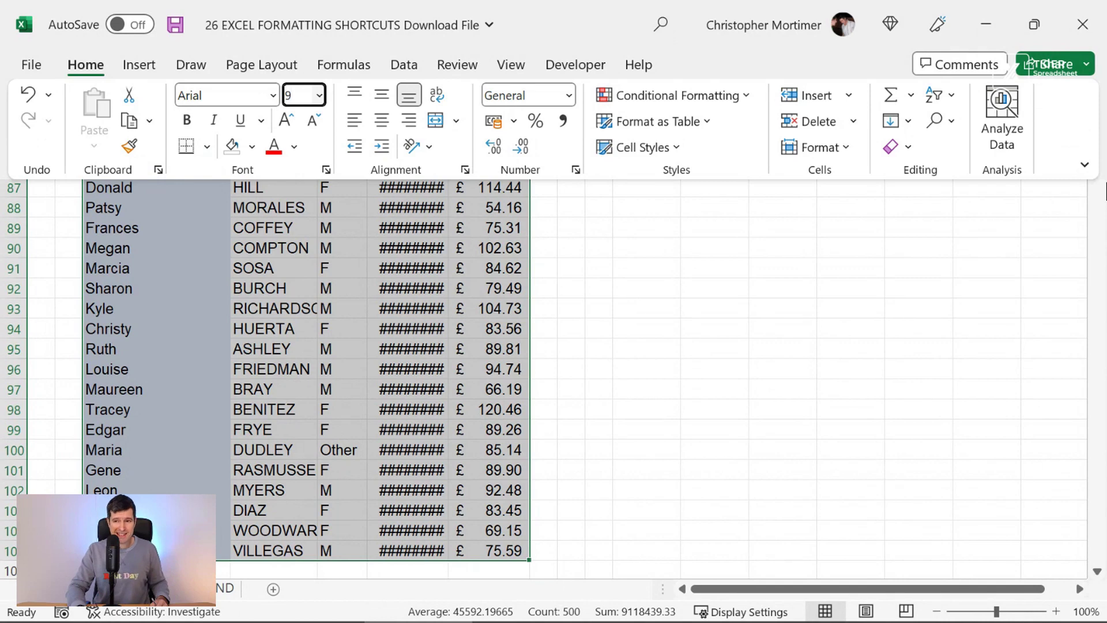
key("Return")
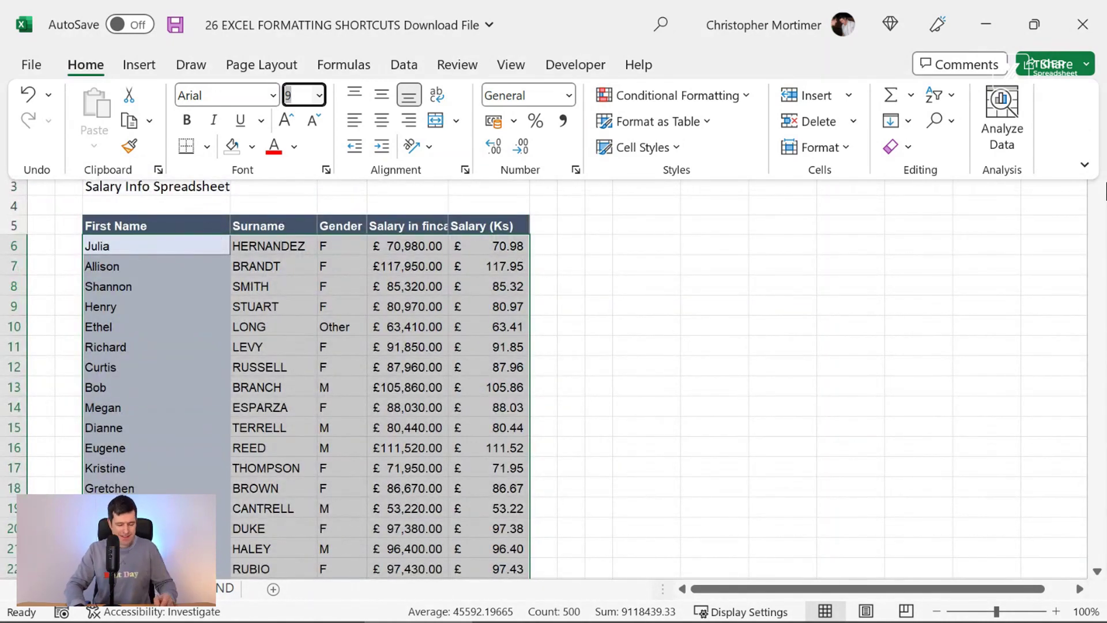
key("Escape")
key("Up")
key("Up")
key("Down")
key("Down")
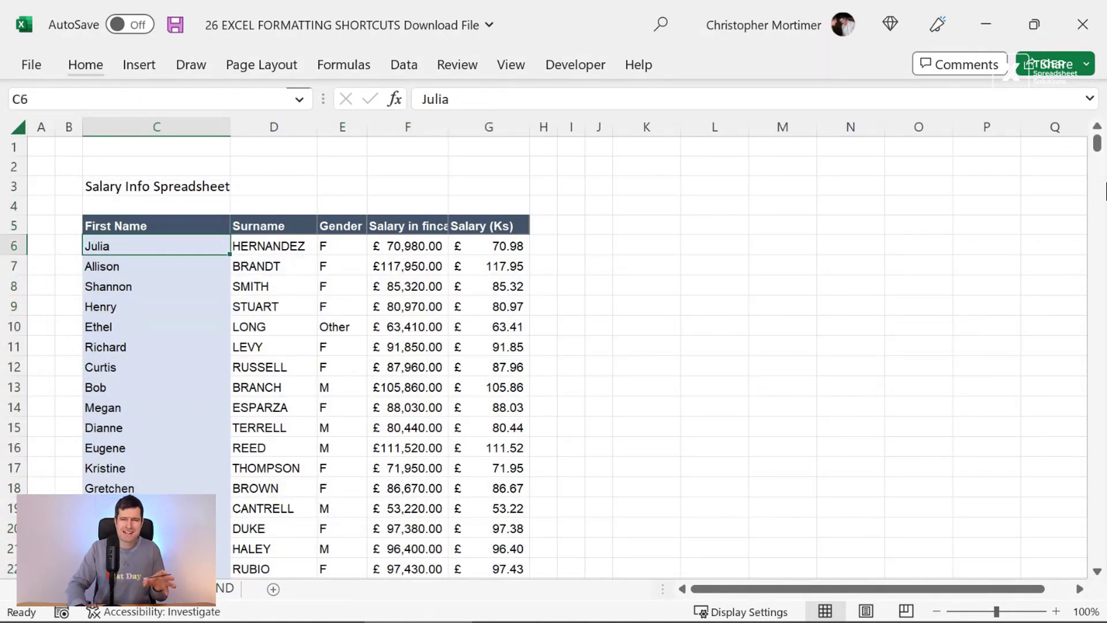
- Set column F's width to 8, turning its salary amounts into #######
key("Right")
key("Right")
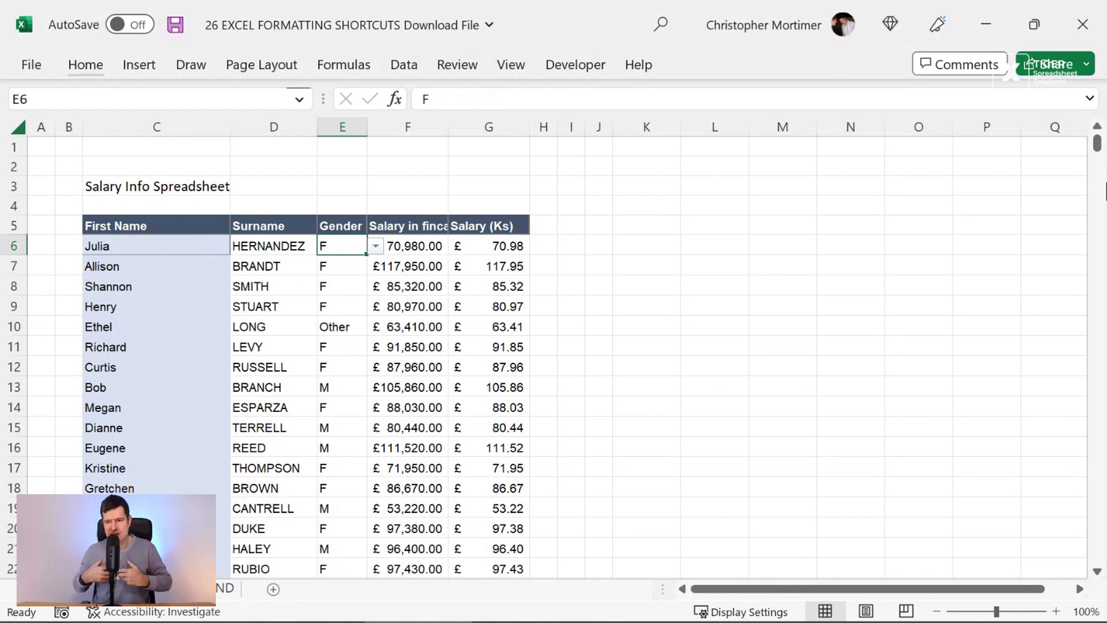
key("Right")
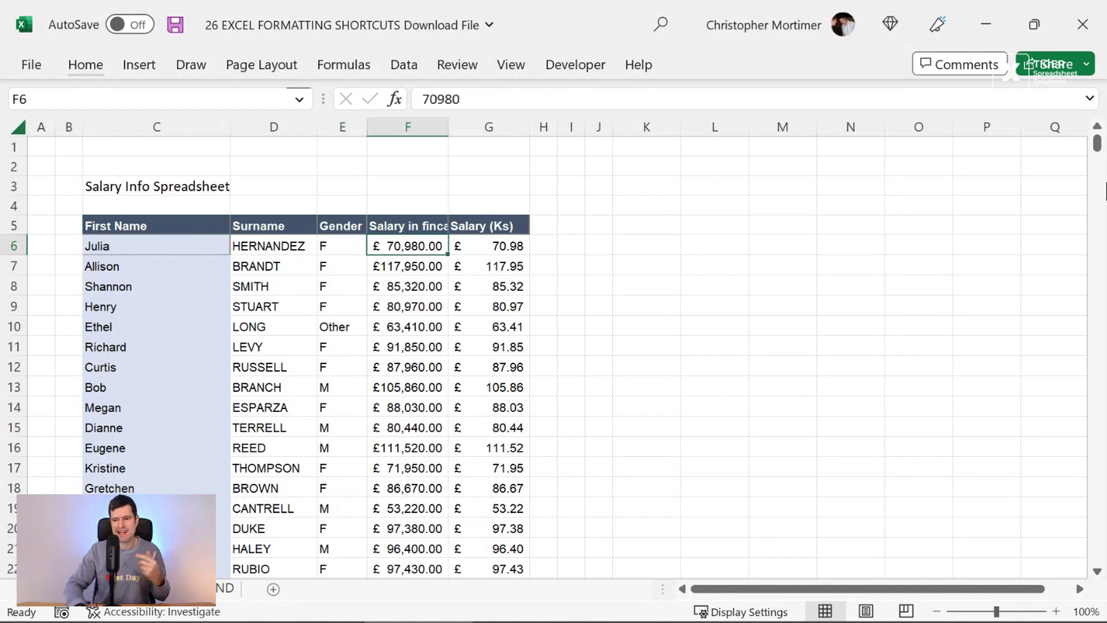
key("ctrl+Down")
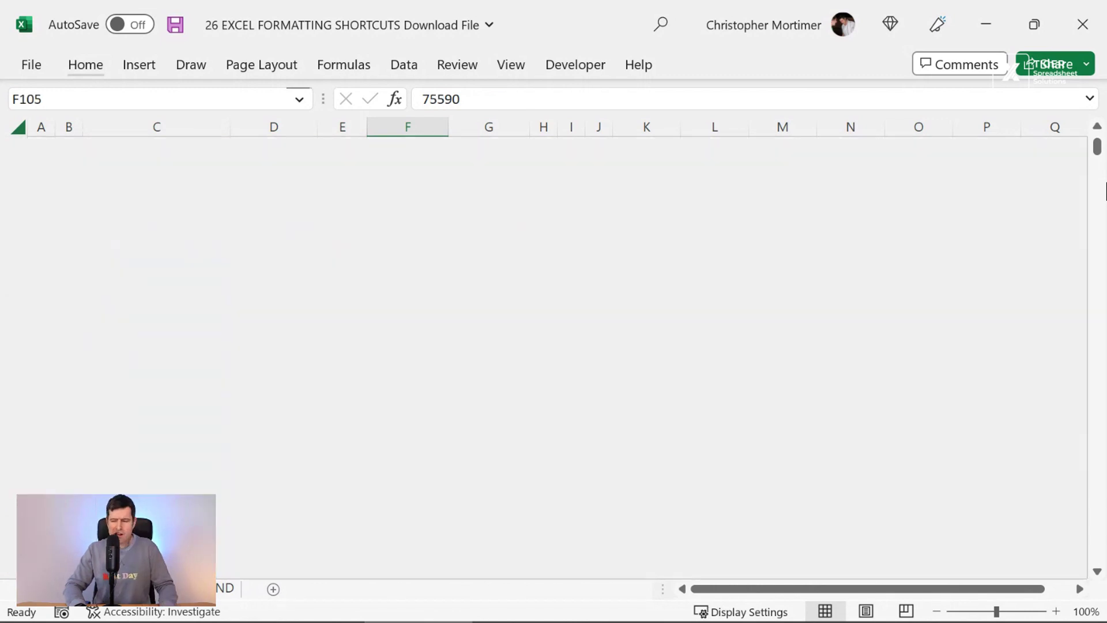
key("ctrl+Up")
key("ctrl+Up")
key("Down")
key("Down")
key("Down")
key("Down")
key("alt+h")
type("ow")
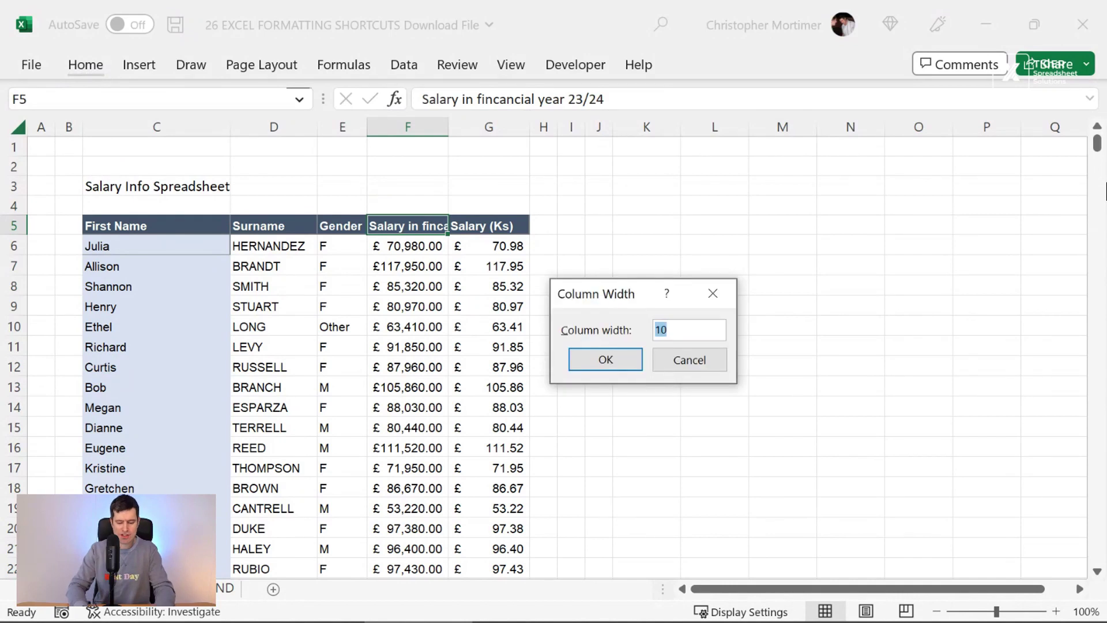
type("8")
key("Return")
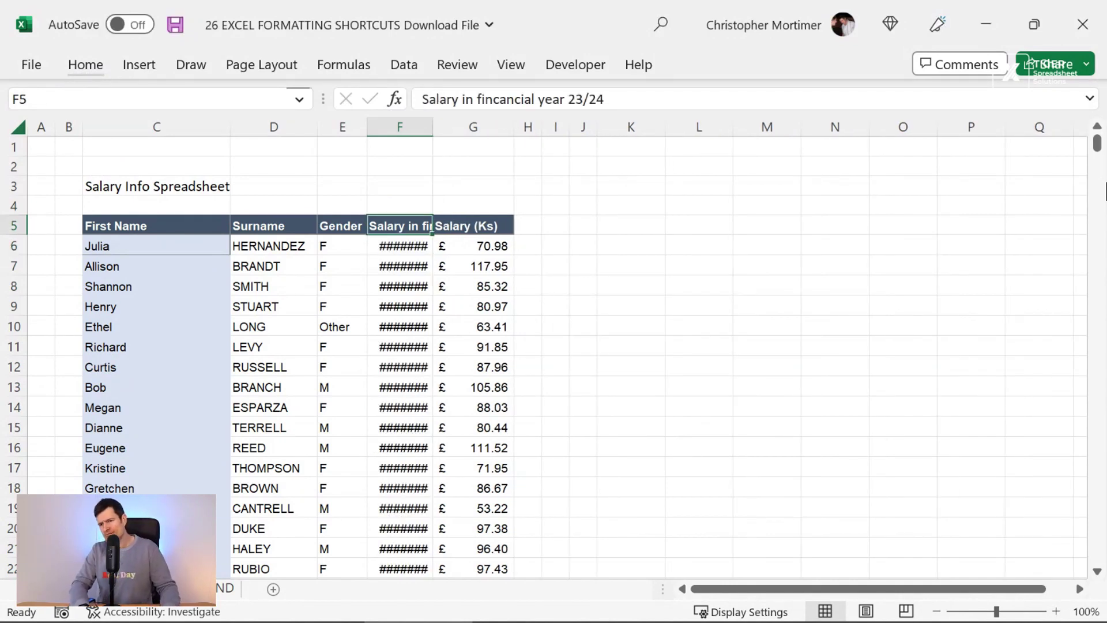
key("Down")
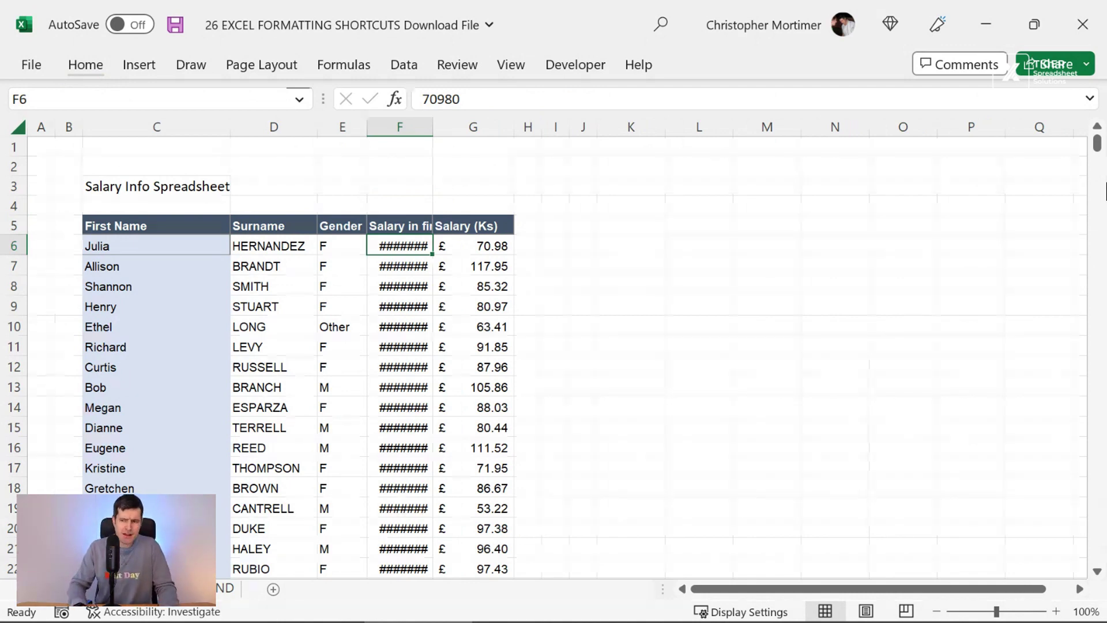
- Select salaries F6:F105 and autofit column F so amounts like £ 70,980.00 show
key("ctrl+shift+Down")
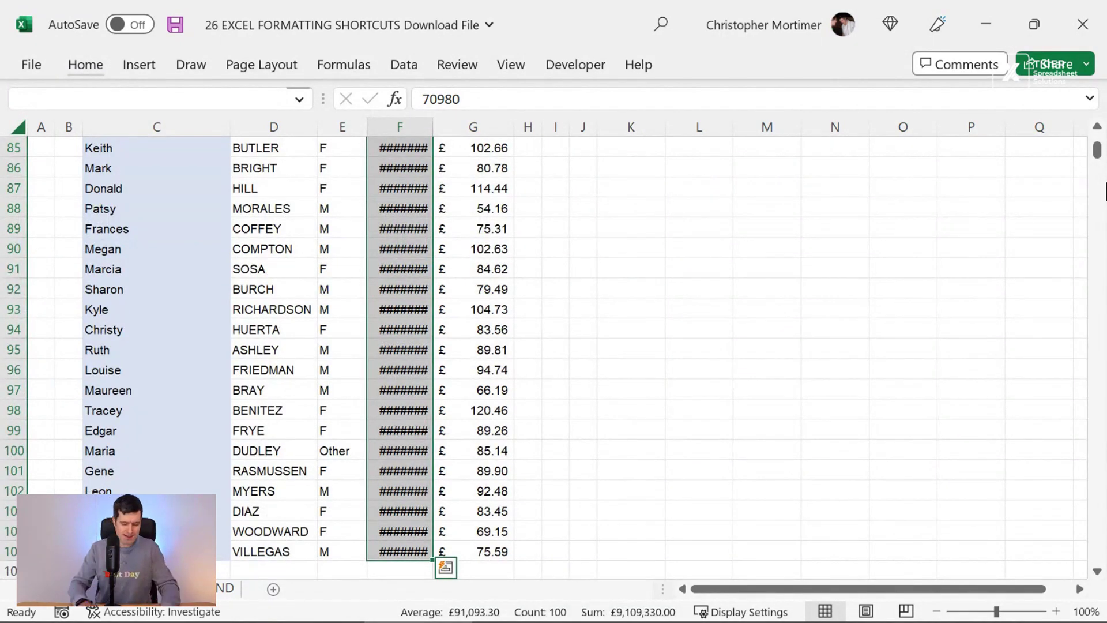
key("ctrl+shift+Up")
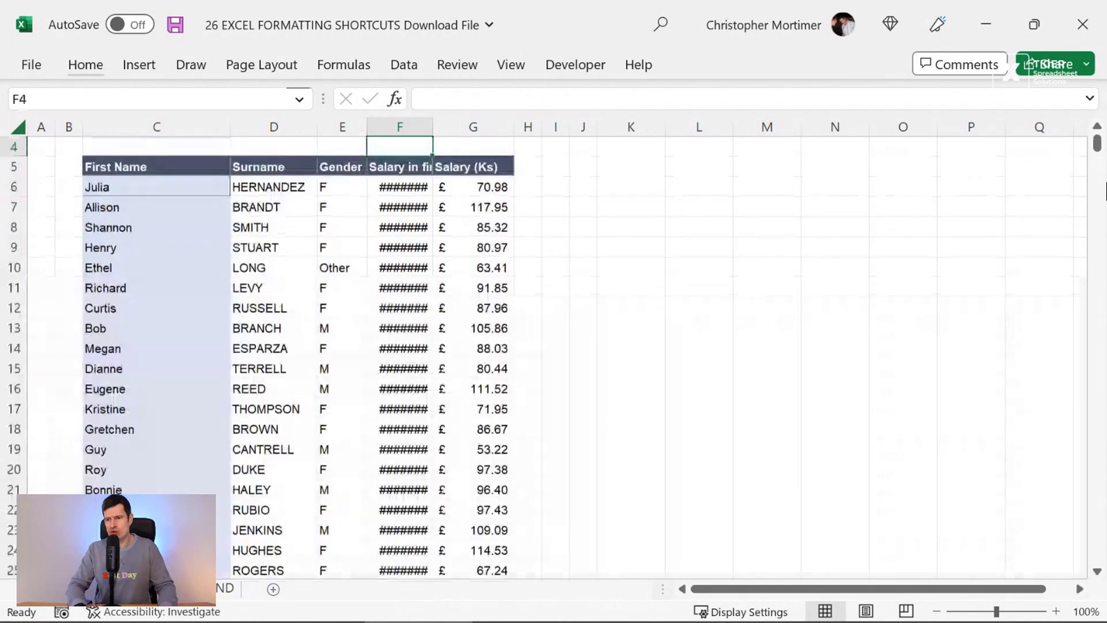
key("shift+Down")
key("ctrl+shift+Down")
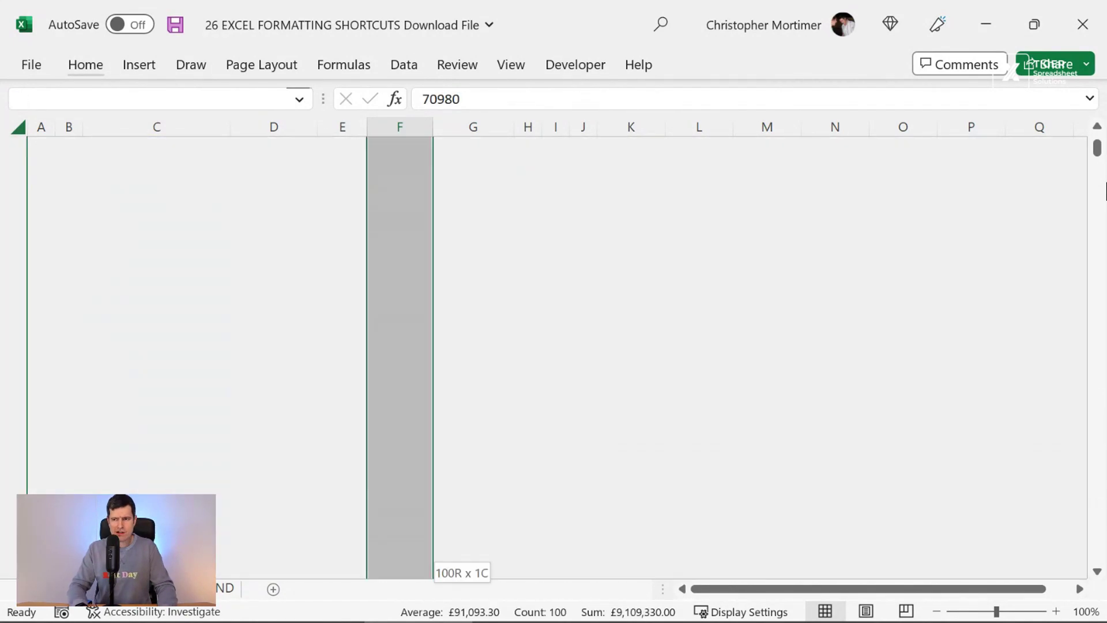
key("alt")
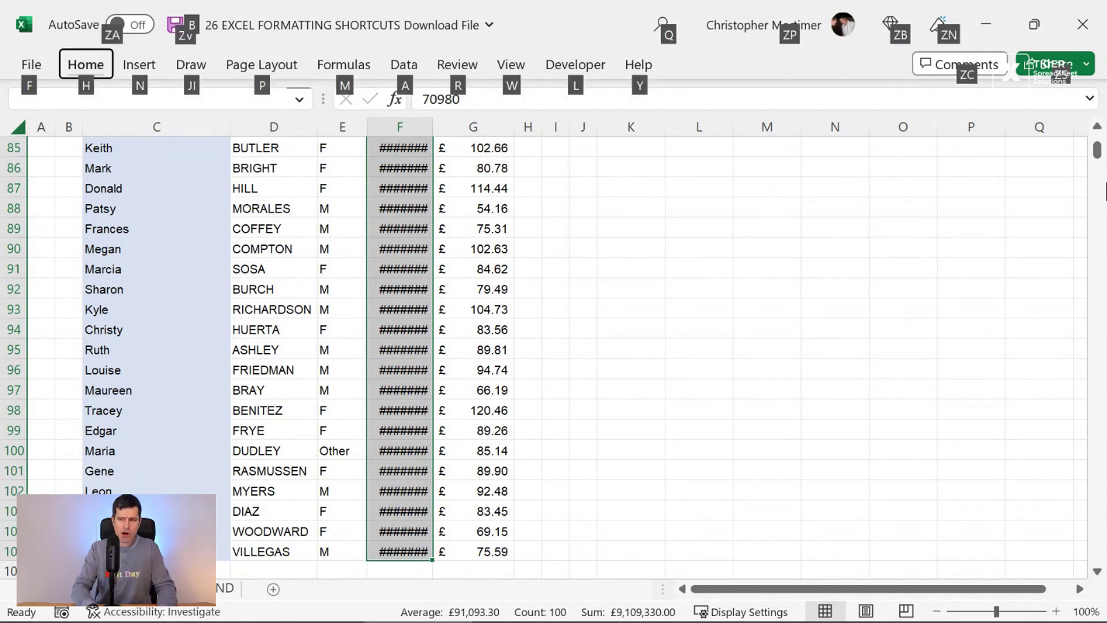
key("h")
key("o")
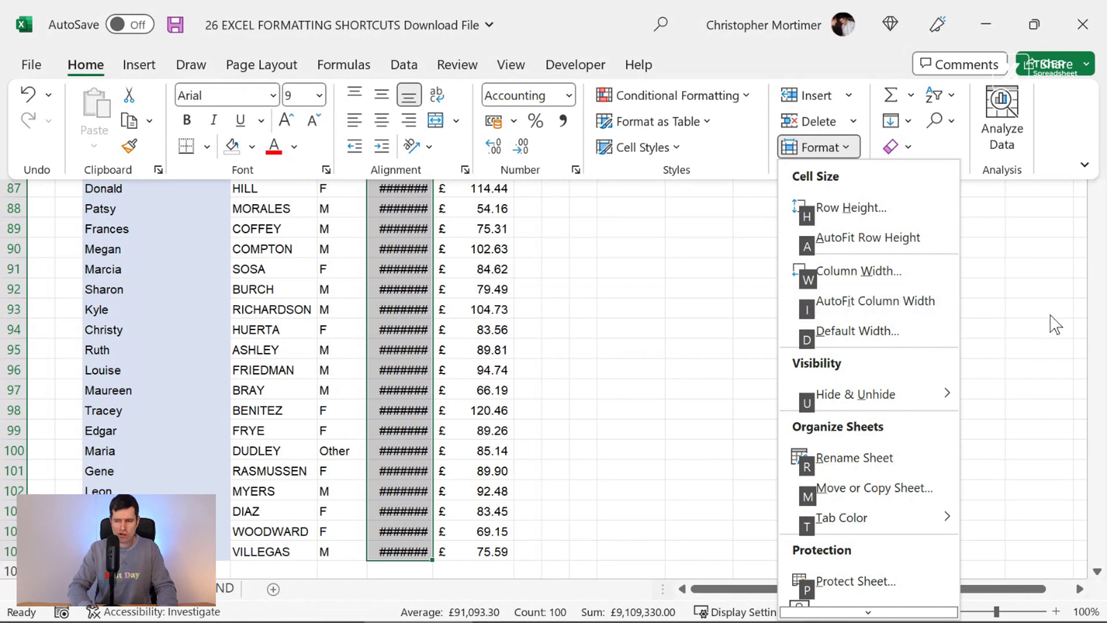
key("i")
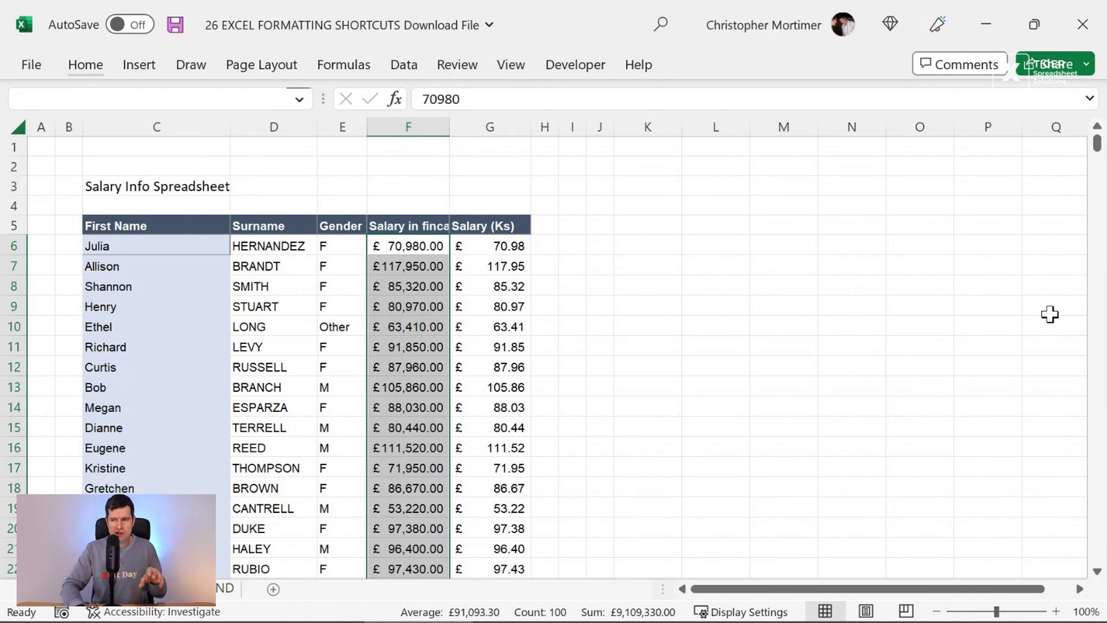
- Set the First Name column C width to 8
key("Left")
key("Left")
key("Left")
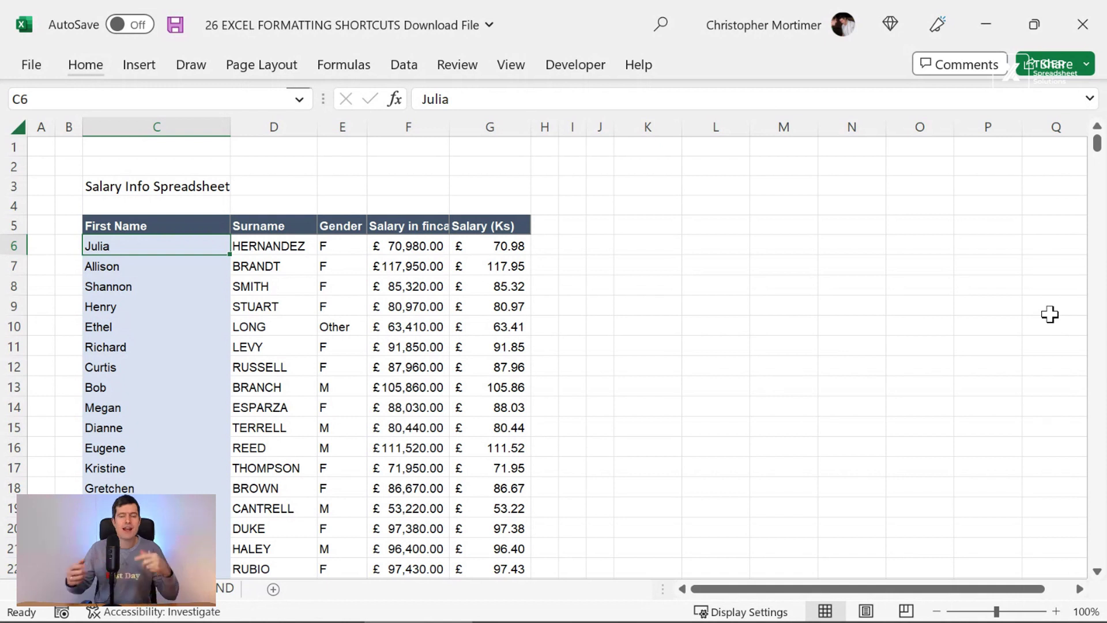
key("alt")
key("h")
key("o")
key("w")
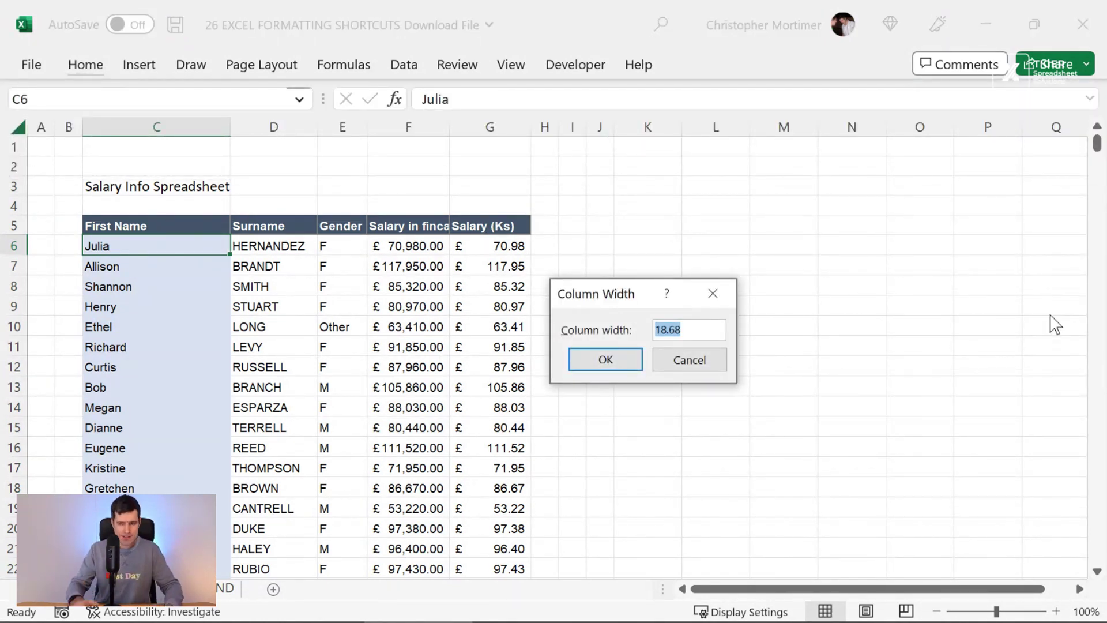
type("8")
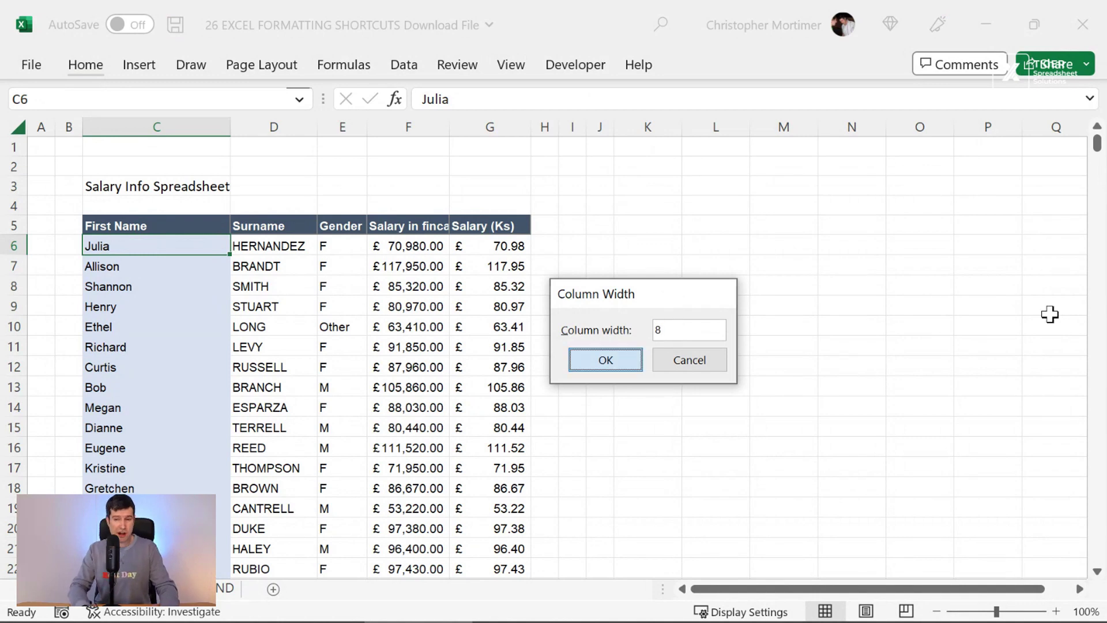
key("Return")
key("Right")
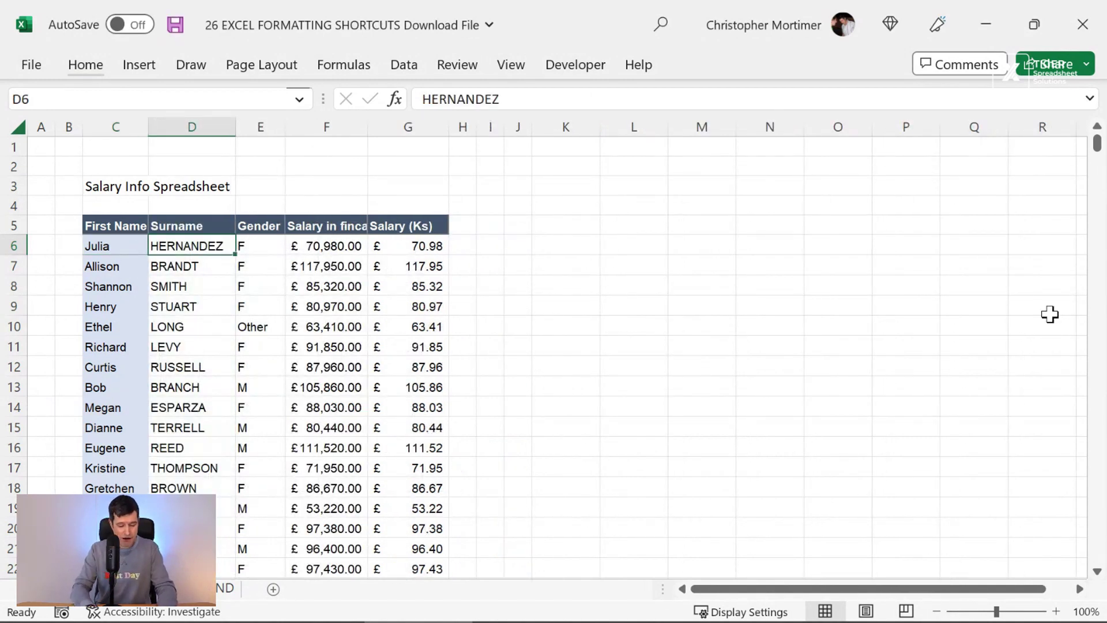
- Set the Surname column D width to 16 and the Gender column E to 4
key("alt+h")
key("o")
key("w")
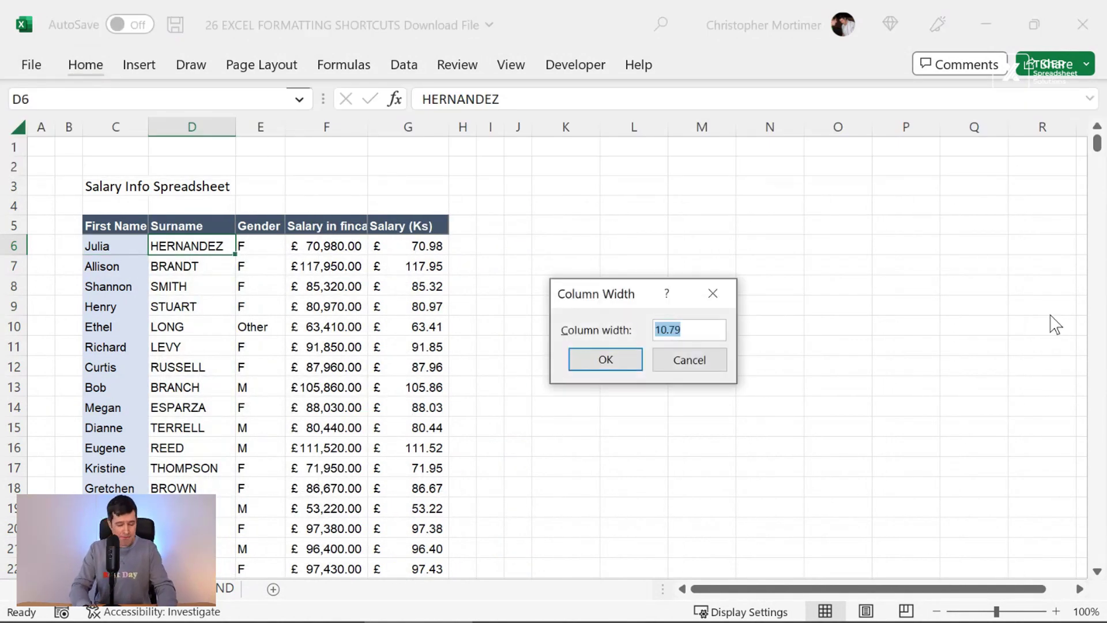
type("16")
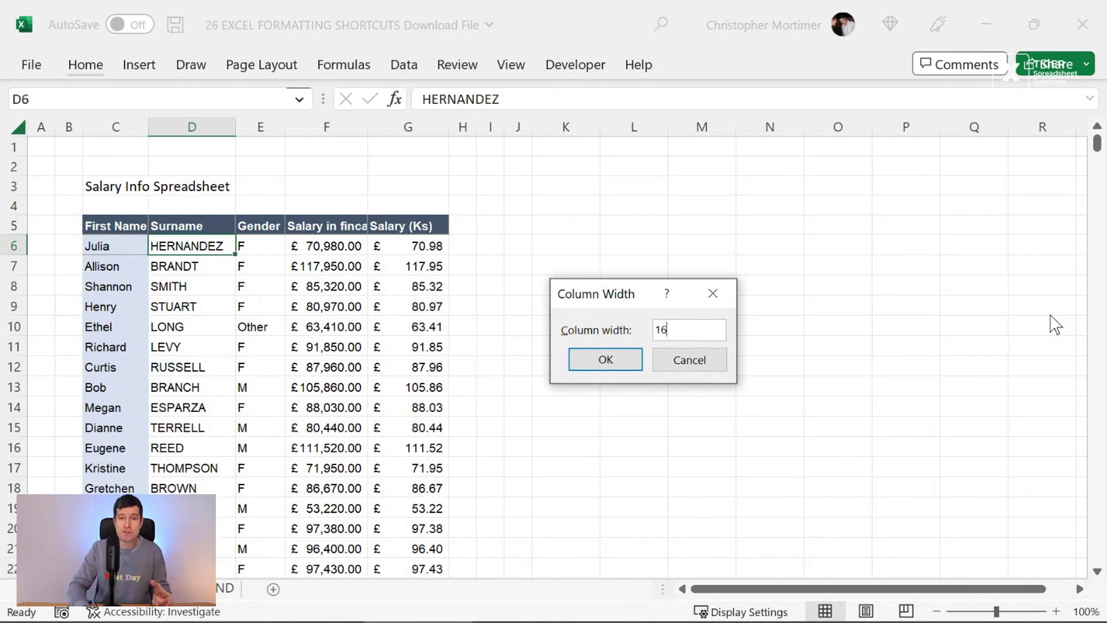
key("Return")
key("Right")
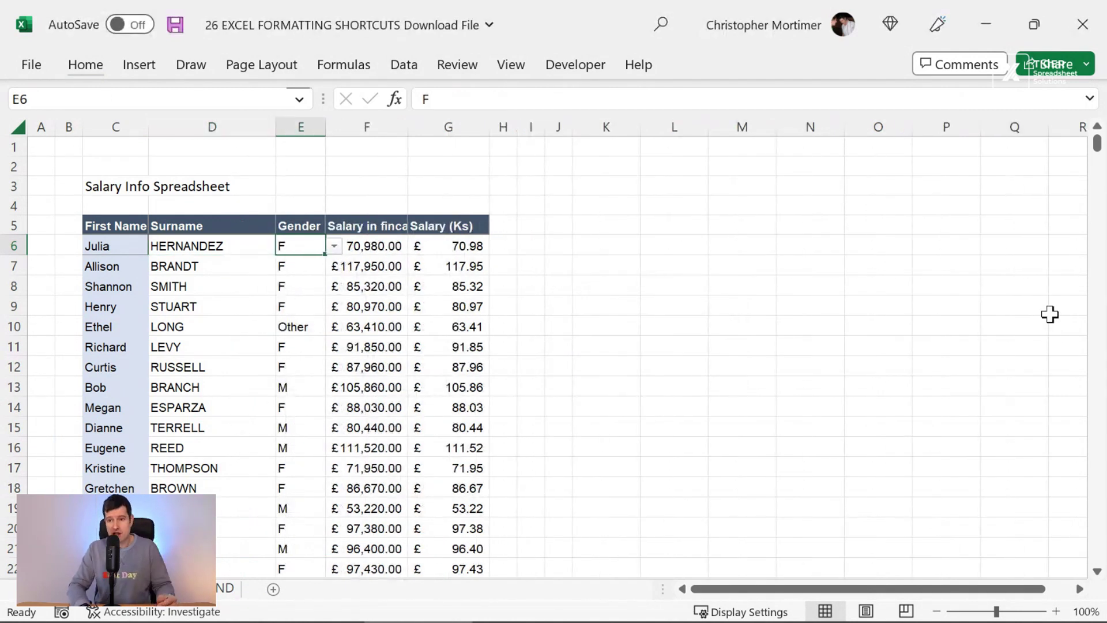
key("alt+h")
type("ow")
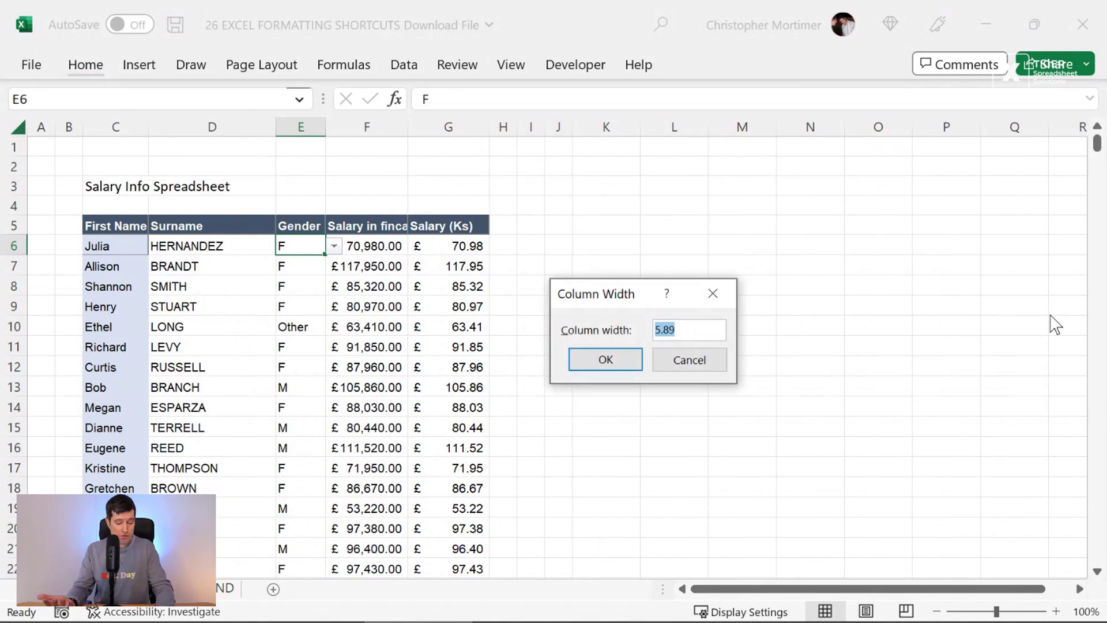
type("4")
key("Return")
- After trying 8, set salary column F's width to 16 so its values show
key("Right")
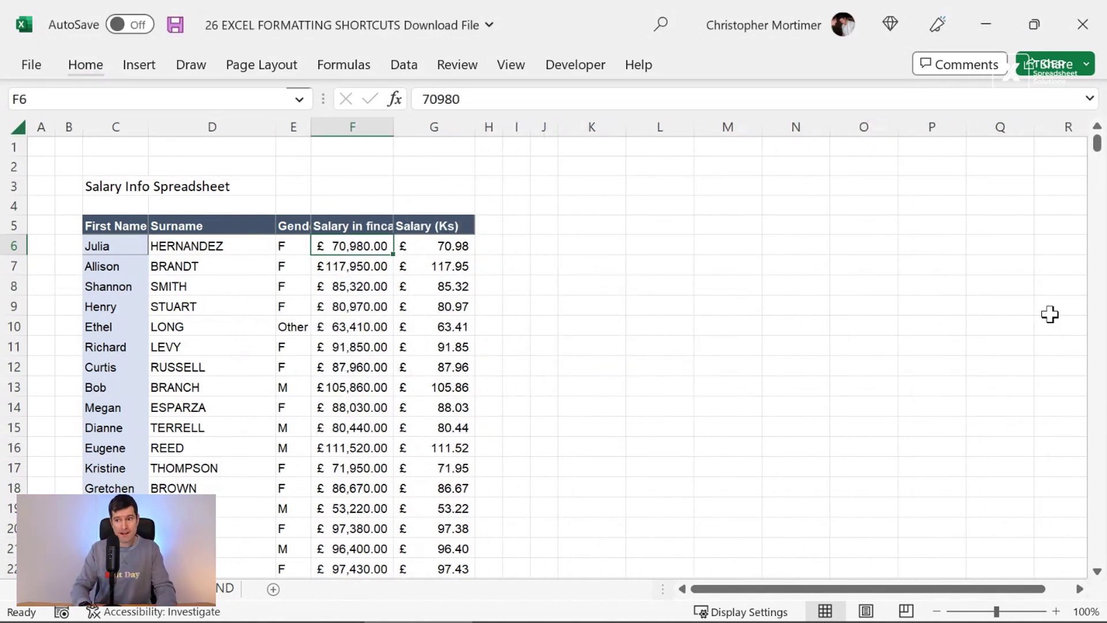
key("alt")
key("h")
key("o")
key("w")
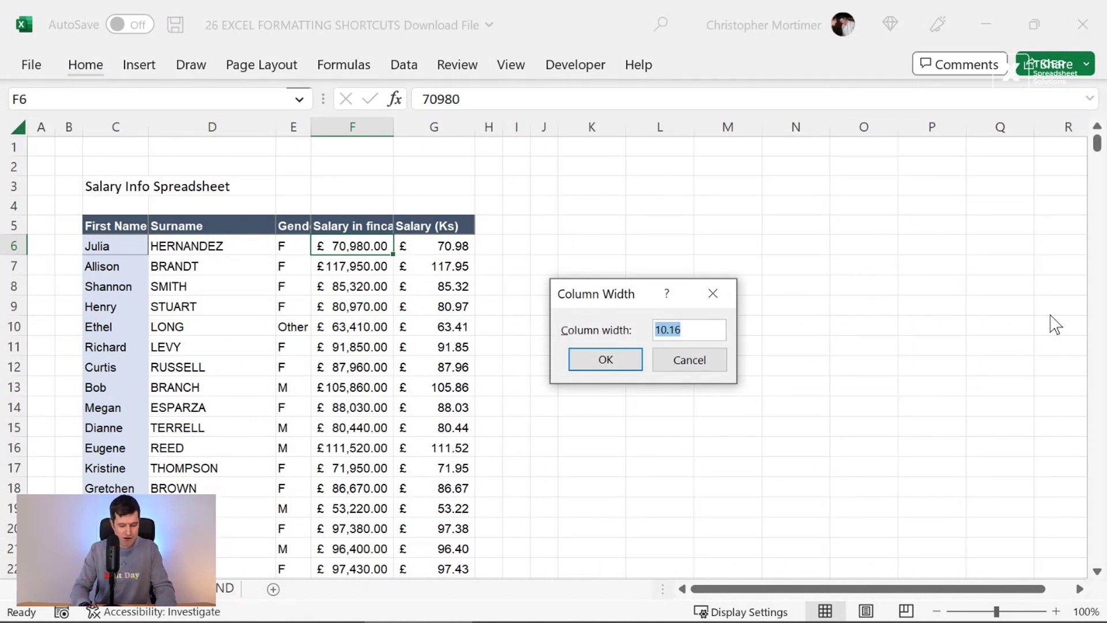
type("8")
key("BackSpace")
type("8")
key("Return")
key("alt")
type("h")
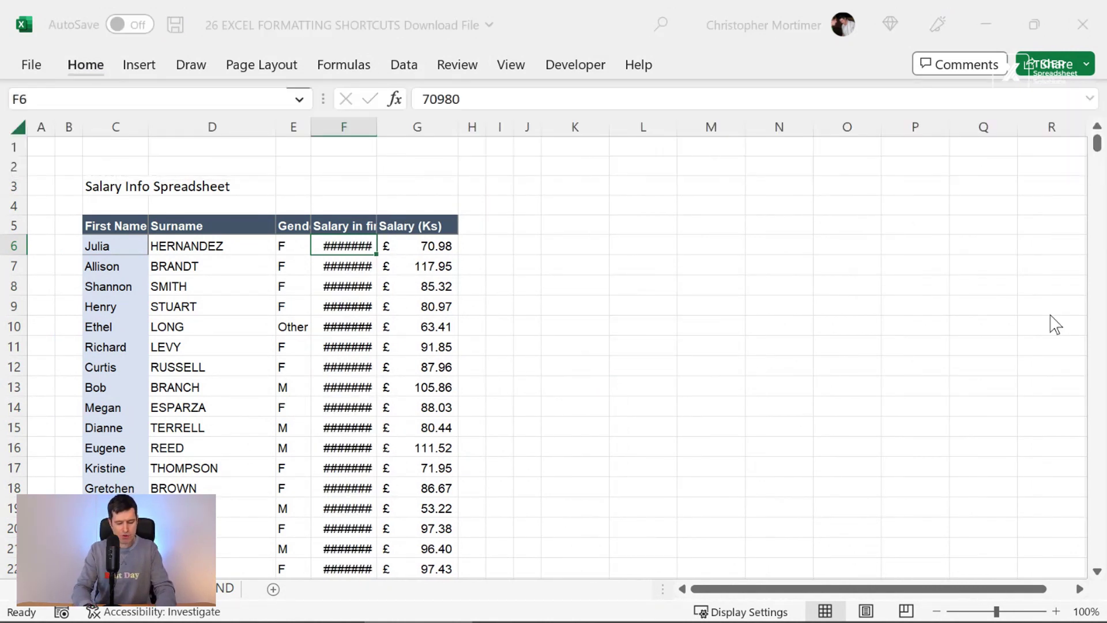
type("ow16")
key("Return")
- Give the Salary (Ks) column G the same width with F4, then return to the First Name header
key("Right")
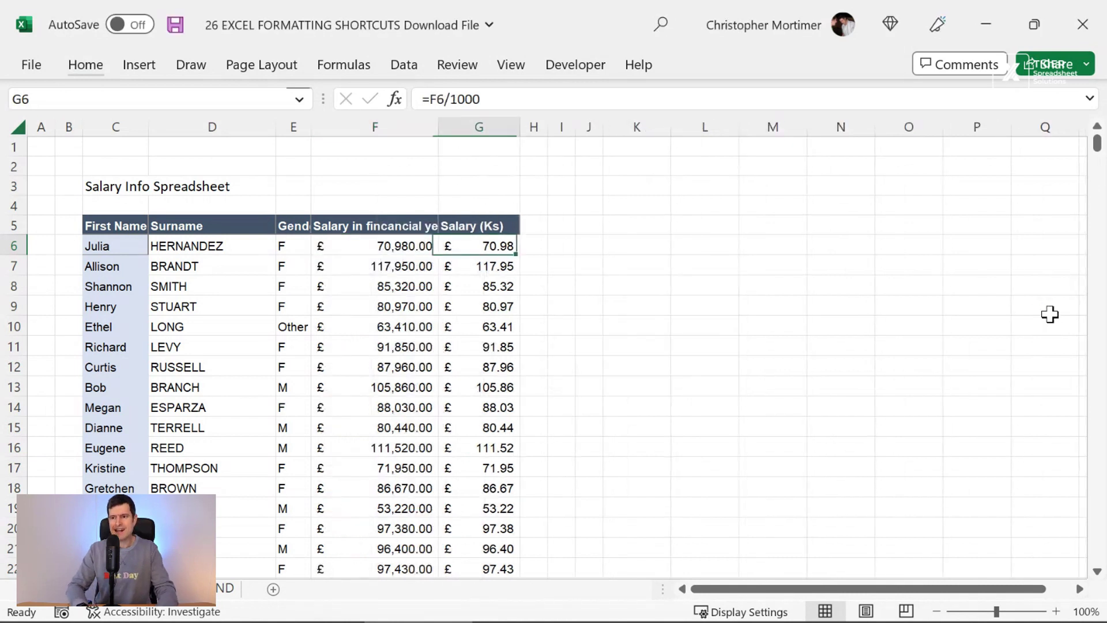
key("F4")
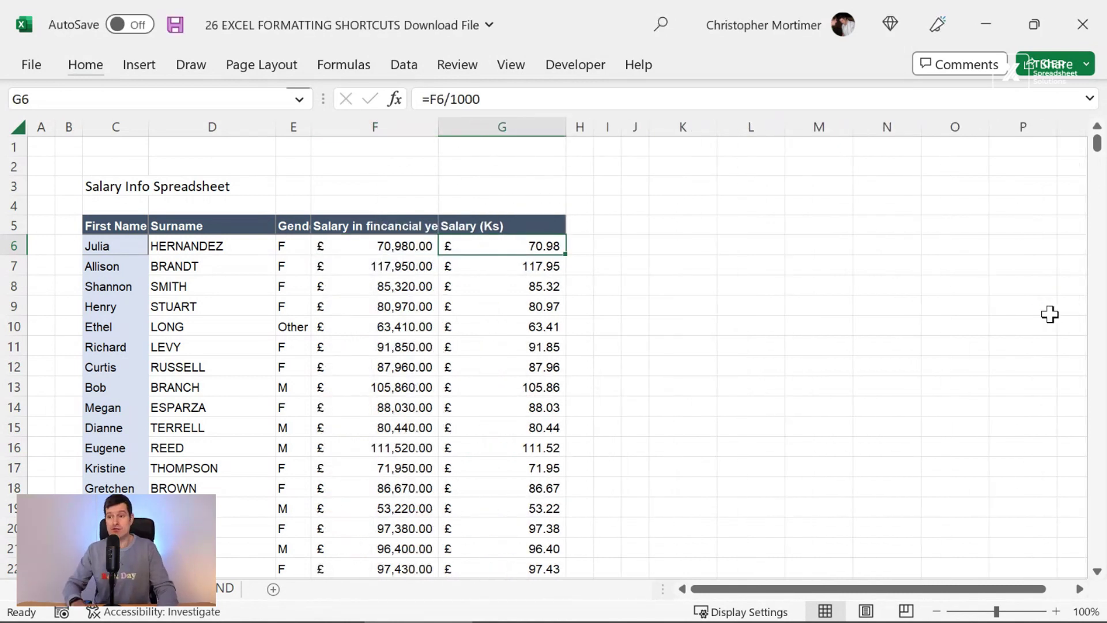
key("Left")
key("Left")
key("Left")
key("Left")
key("Left")
key("Up")
key("Right")
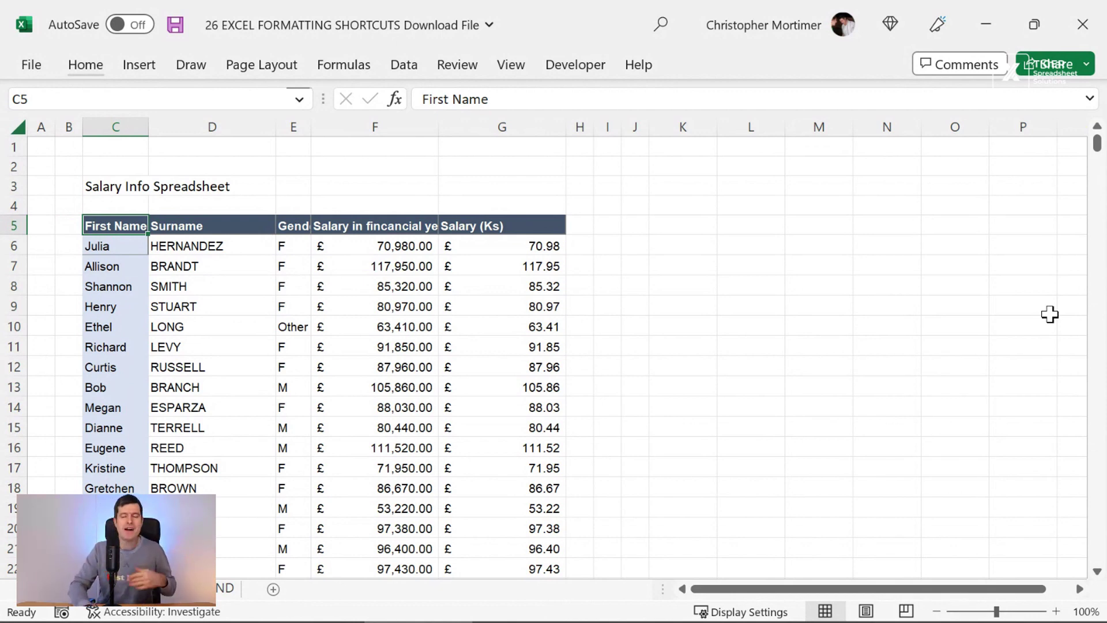
key("ctrl+Page_Down")
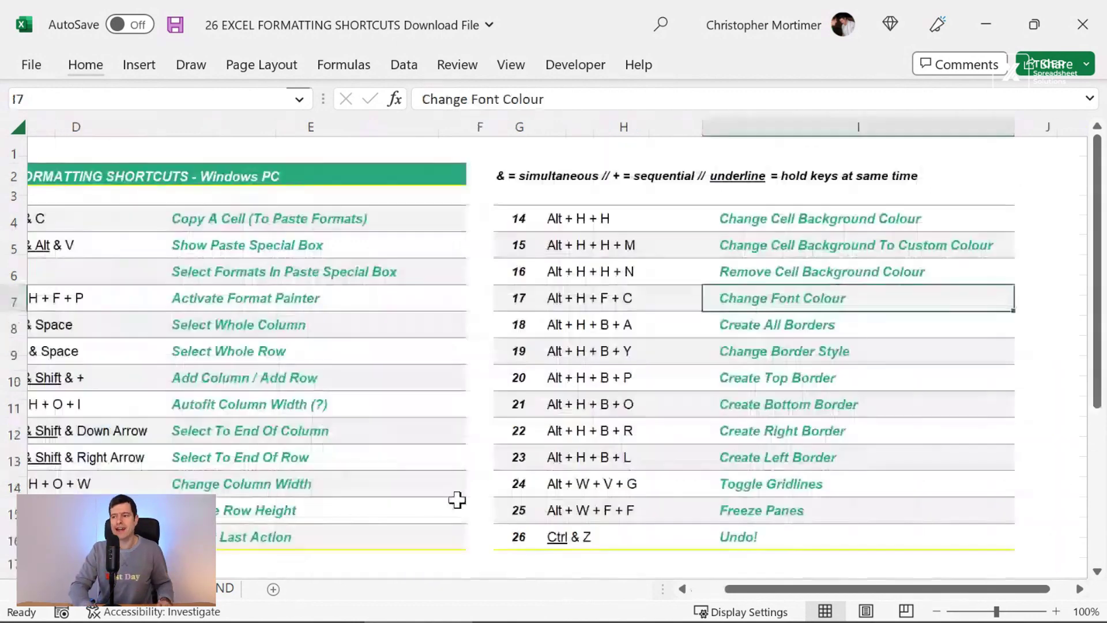
scroll(767, 434, "down", 1)
left_click(776, 249)
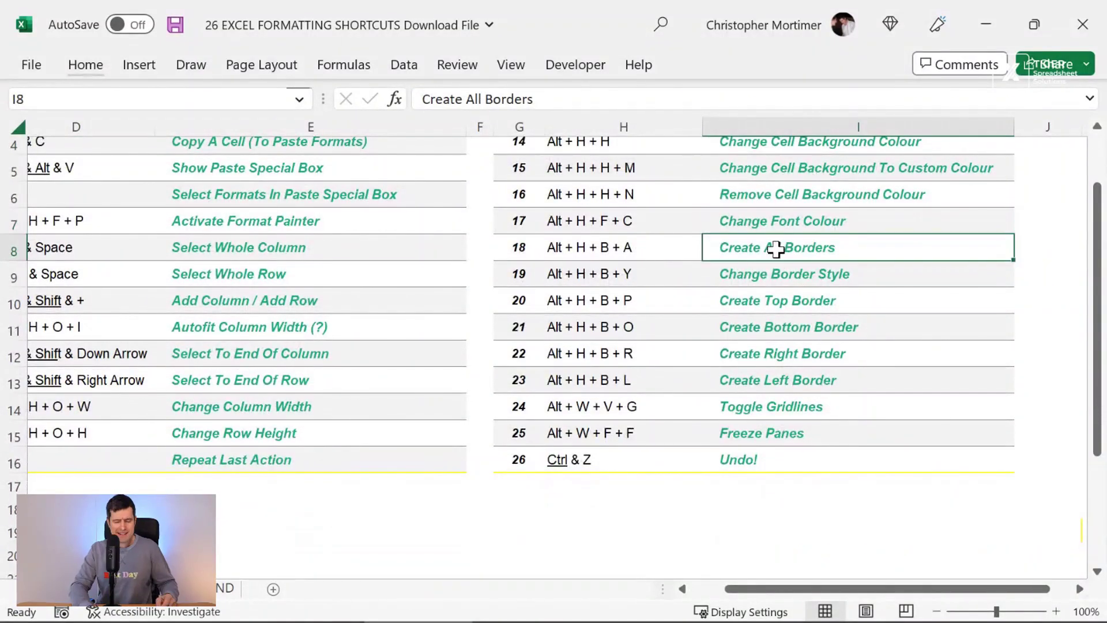
key("ctrl+Page_Up")
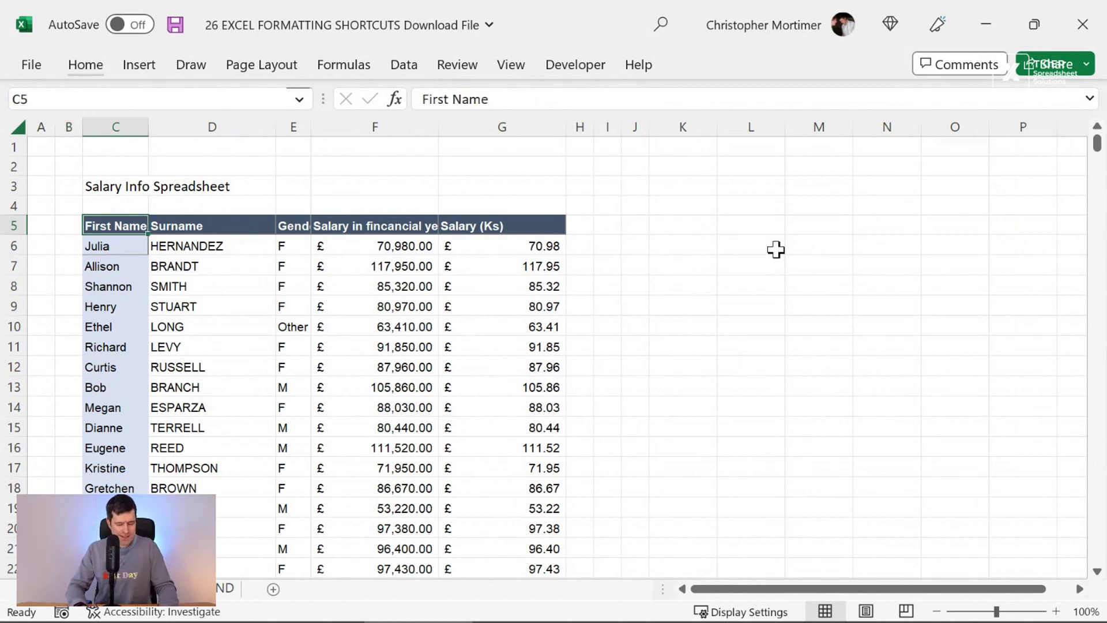
key("ctrl+shift+Right")
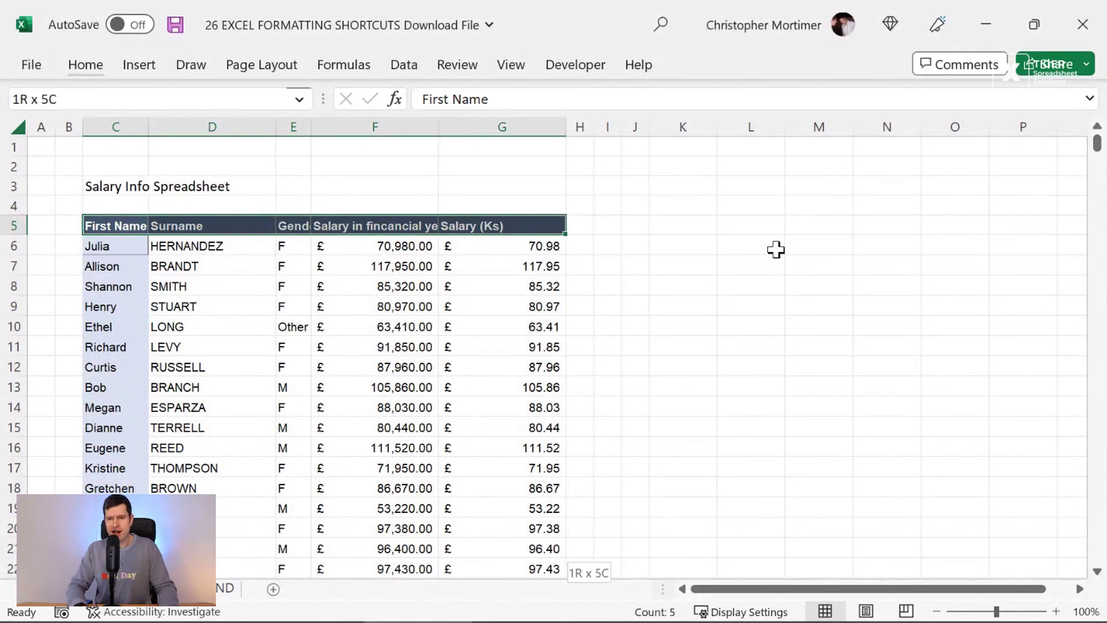
key("ctrl+shift+Down")
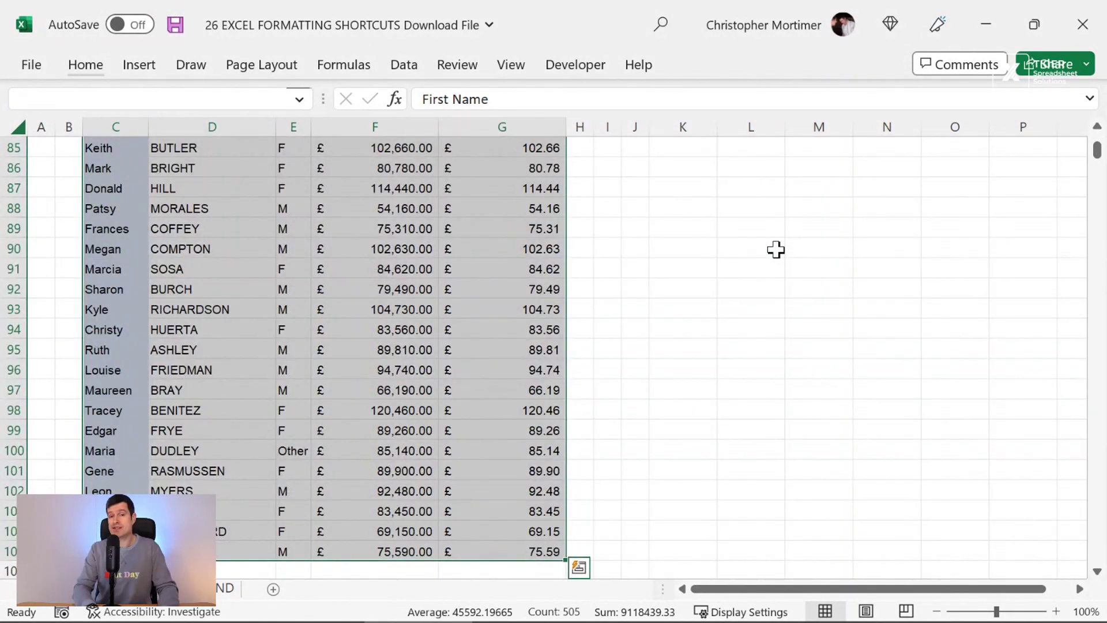
key("alt")
key("h")
key("b")
key("a")
key("ctrl+BackSpace")
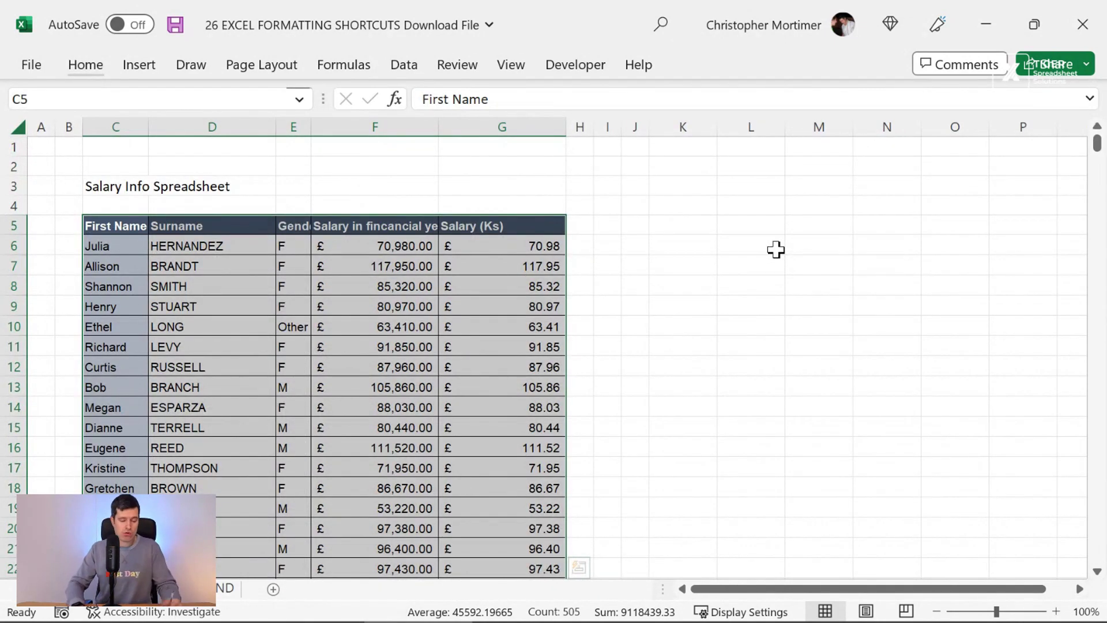
key("Left")
key("Right")
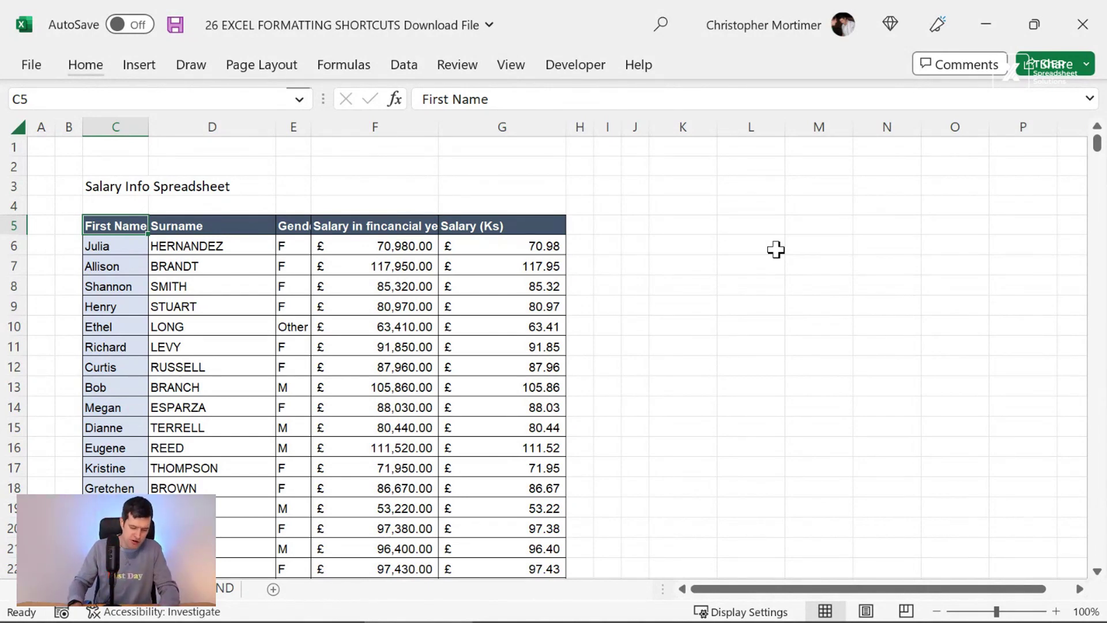
key("ctrl+shift+Right")
key("ctrl+shift+Left")
key("Right")
- Select the whole salary table from the First Name header, C5:G105
key("Left")
key("ctrl+shift+Down")
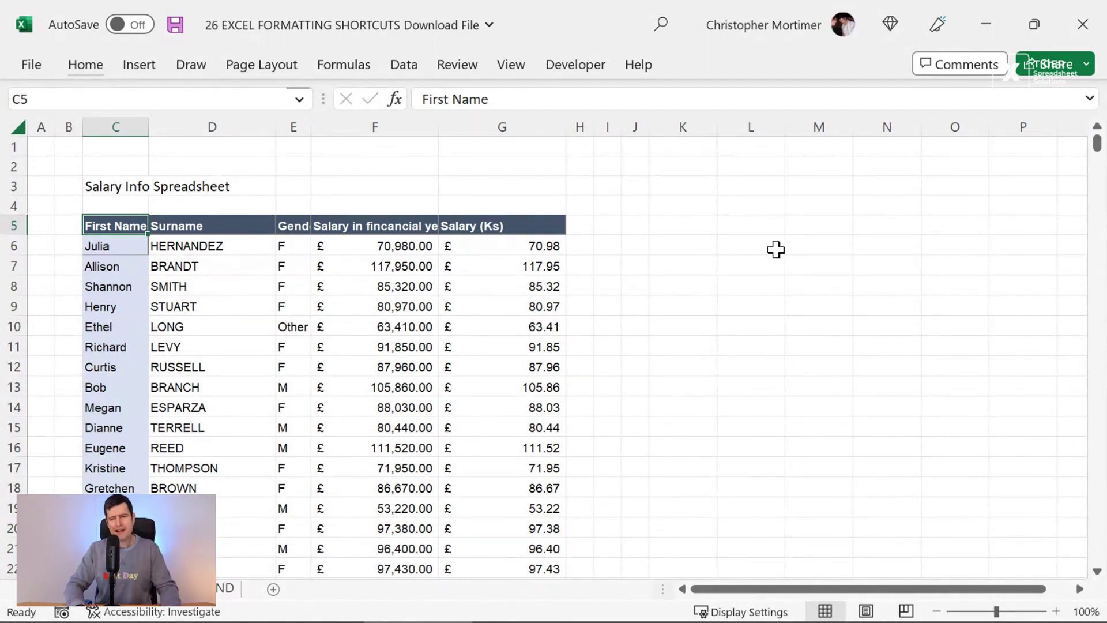
key("ctrl+shift+Right")
key("ctrl+shift+Down")
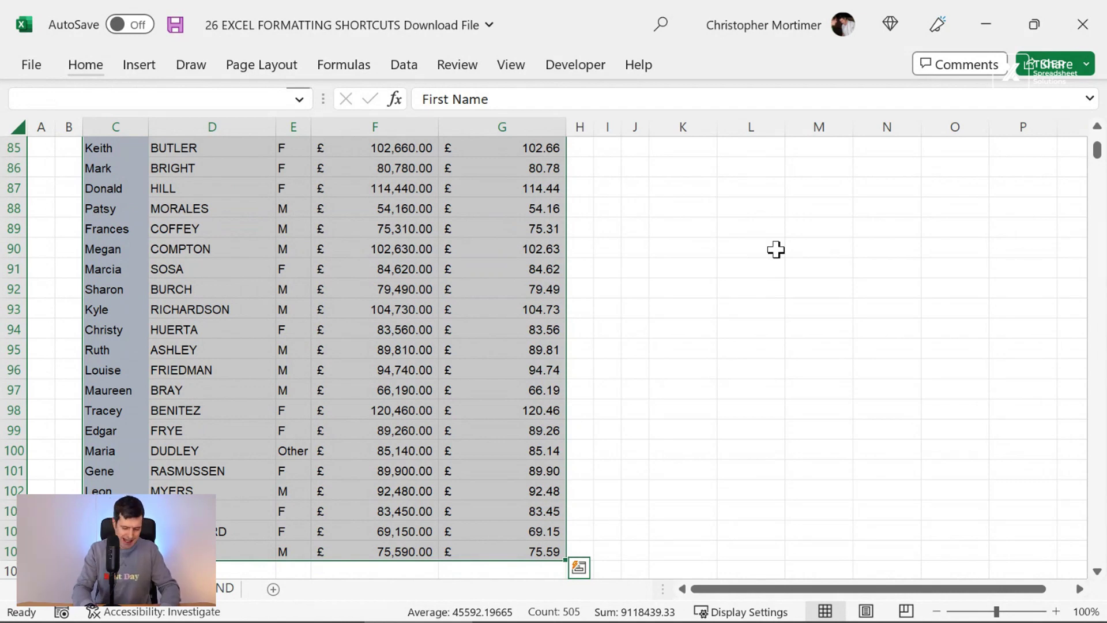
- Apply top, inside-horizontal and bottom borders to it in Format Cells
key("alt")
key("h")
key("o")
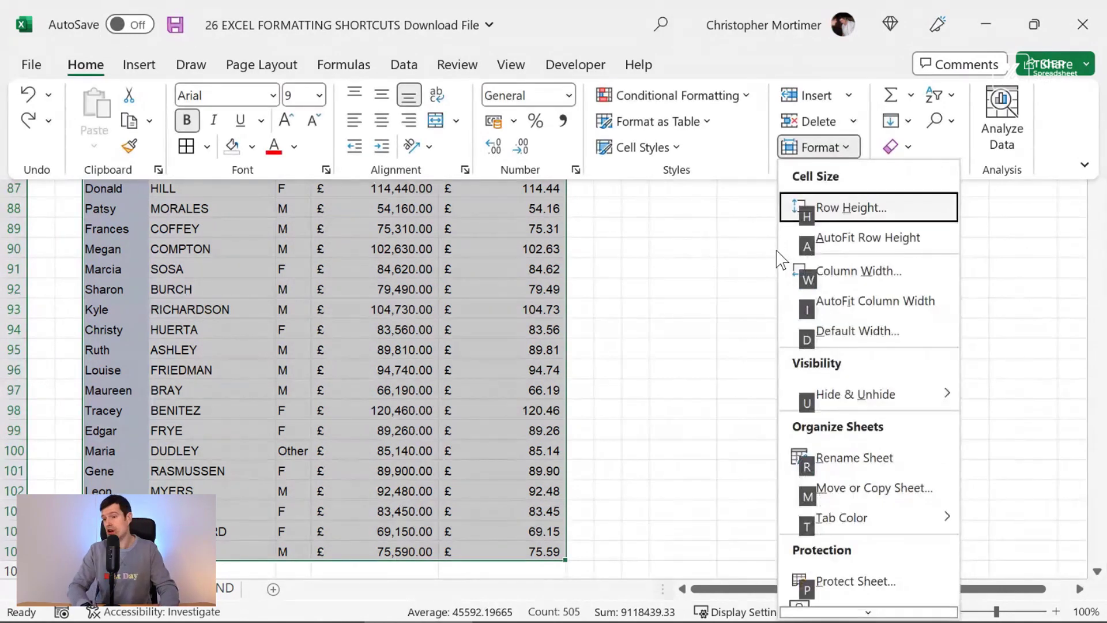
key("e")
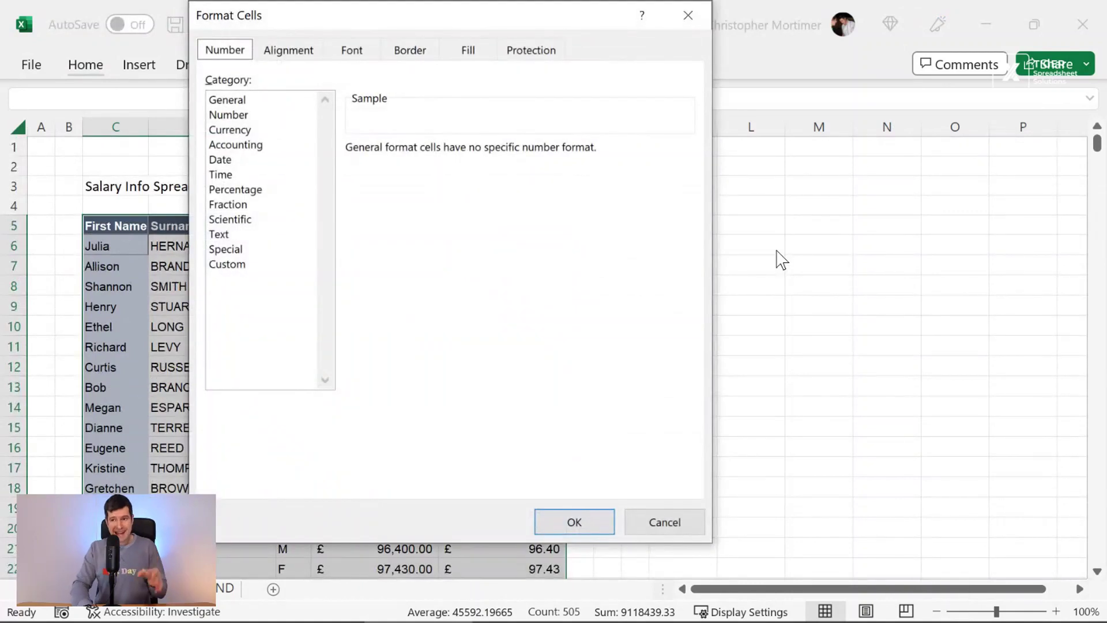
left_click(418, 53)
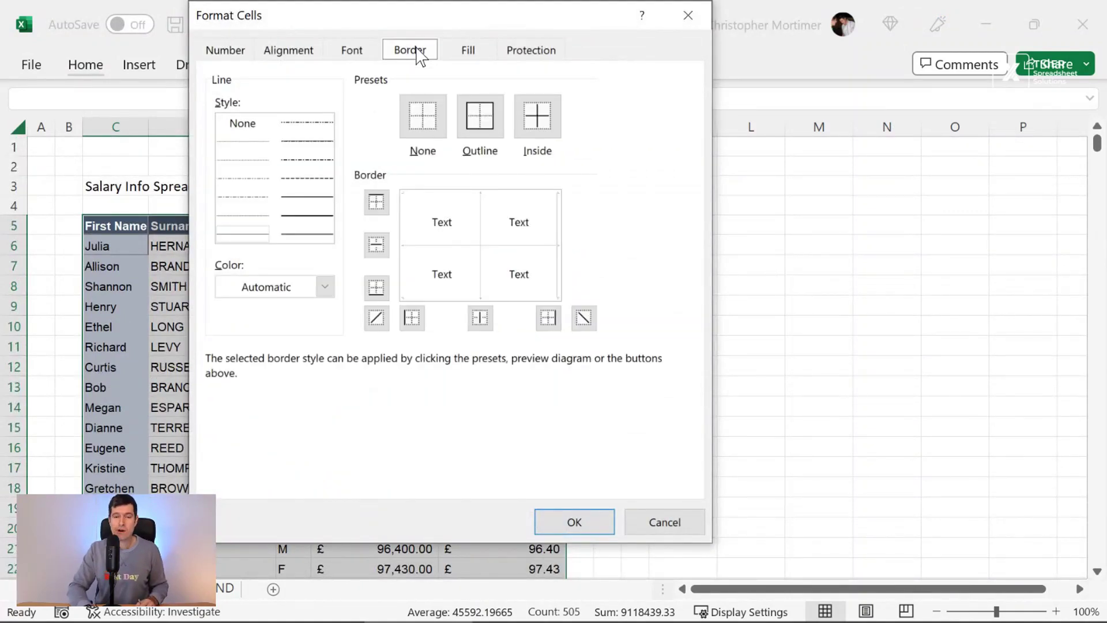
left_click(422, 195)
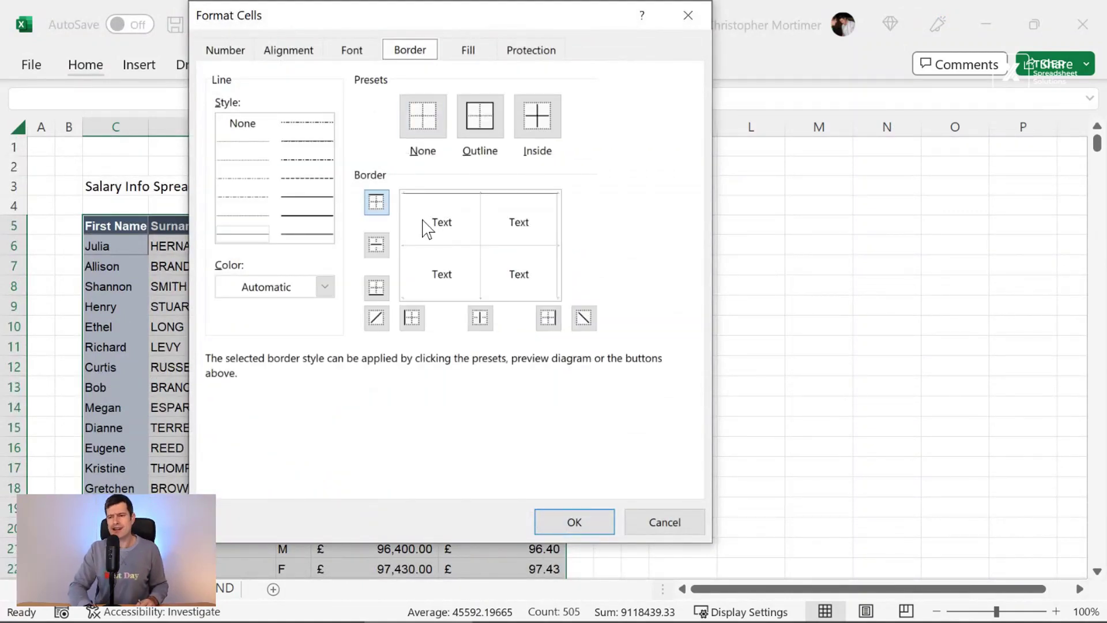
left_click(426, 246)
left_click(436, 299)
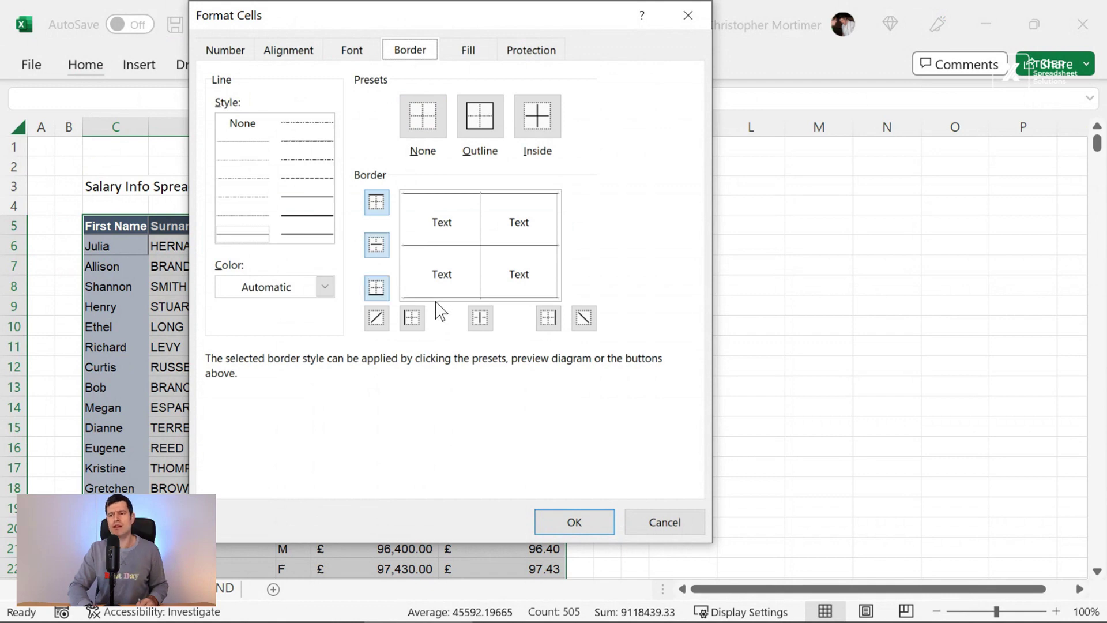
left_click(572, 521)
- Clear the table selection and return to the First Name header cell
key("Right")
key("Left")
key("Left")
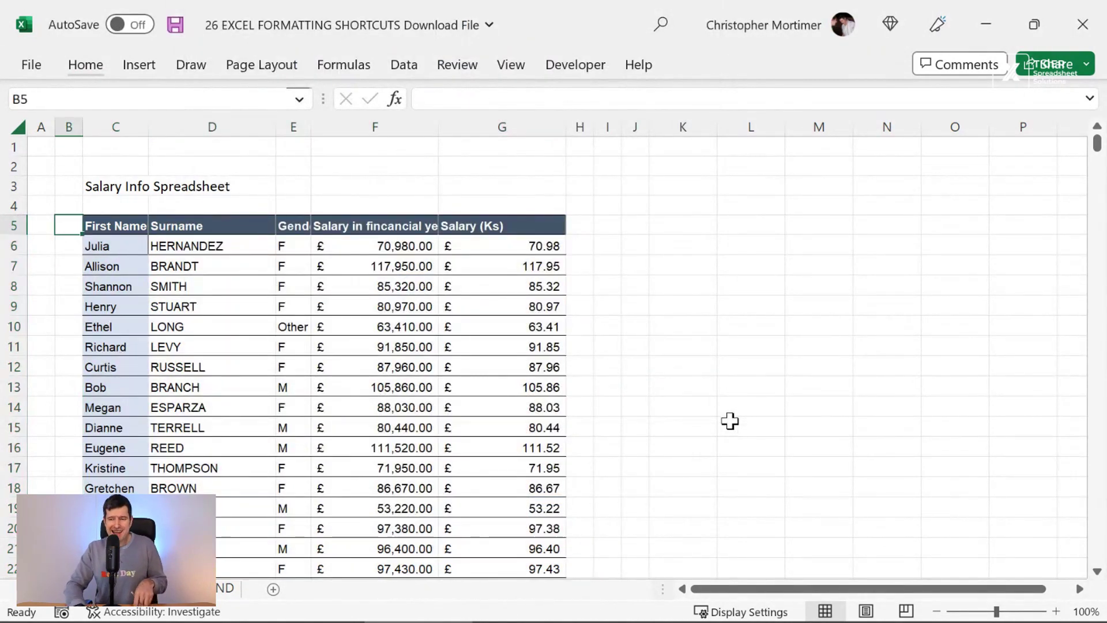
key("Right")
key("Down")
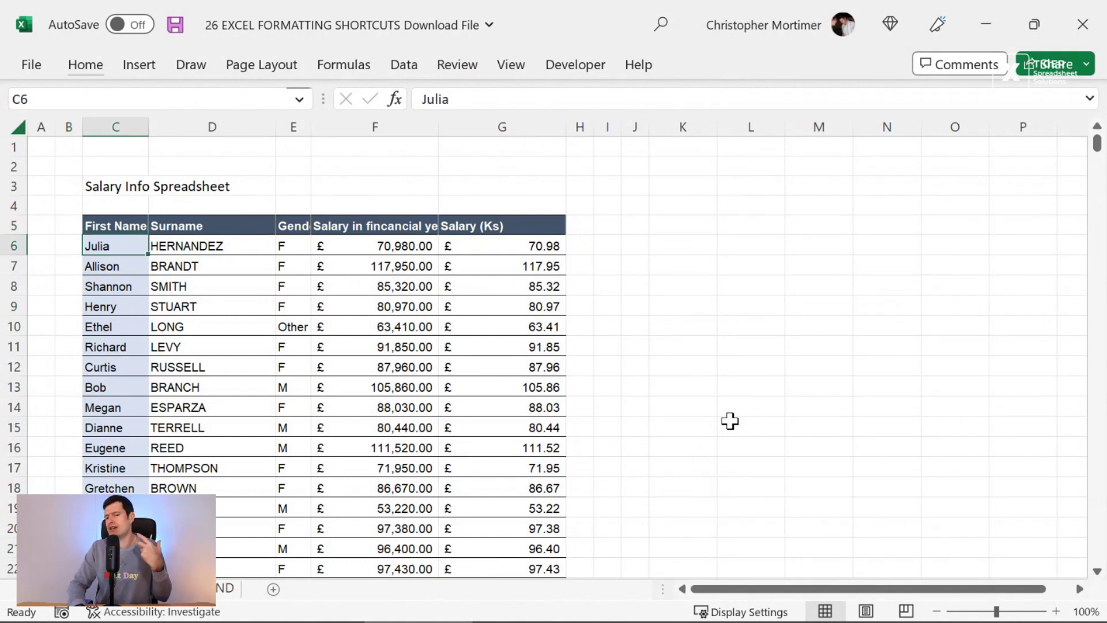
key("Right")
key("Left")
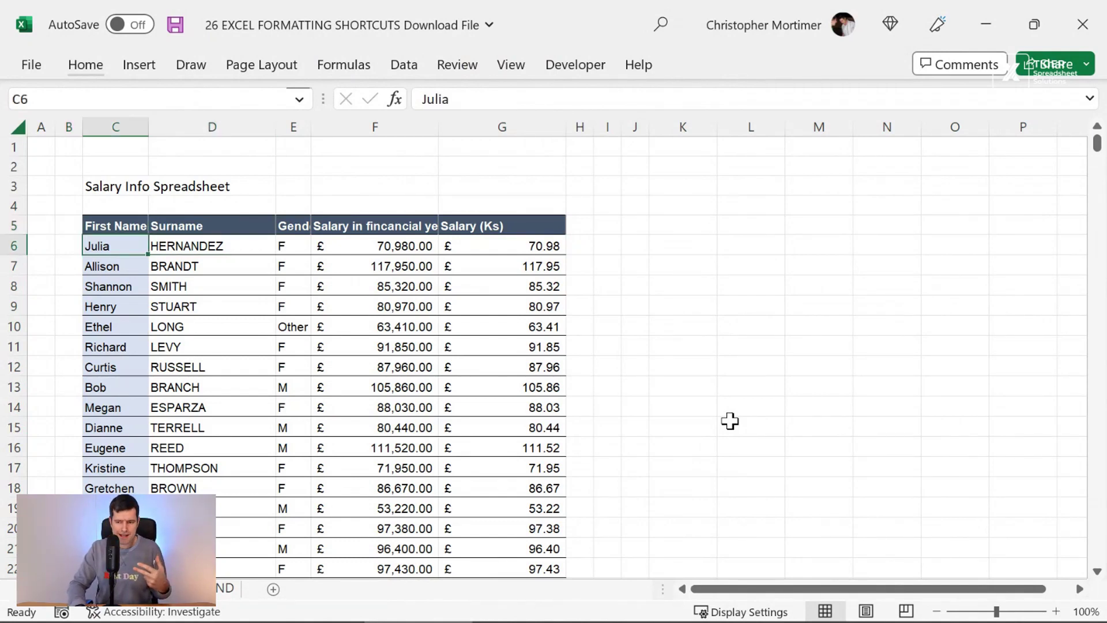
key("Up")
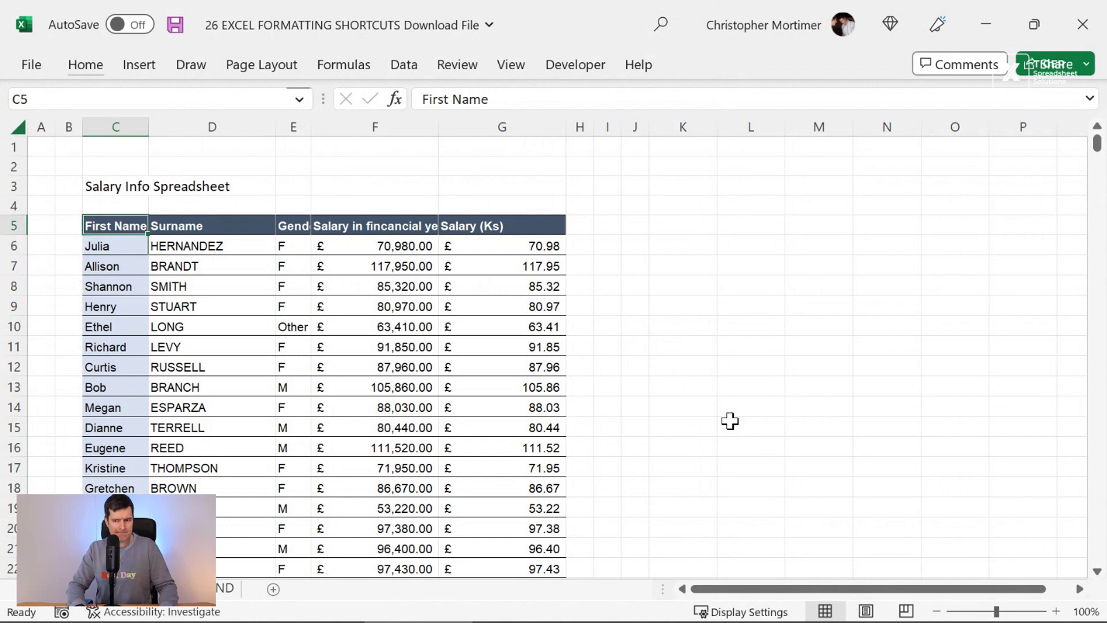
- Review the Create All Borders and Change Border Style shortcuts on the shortcuts sheet
key("ctrl+Page_Up")
key("Down")
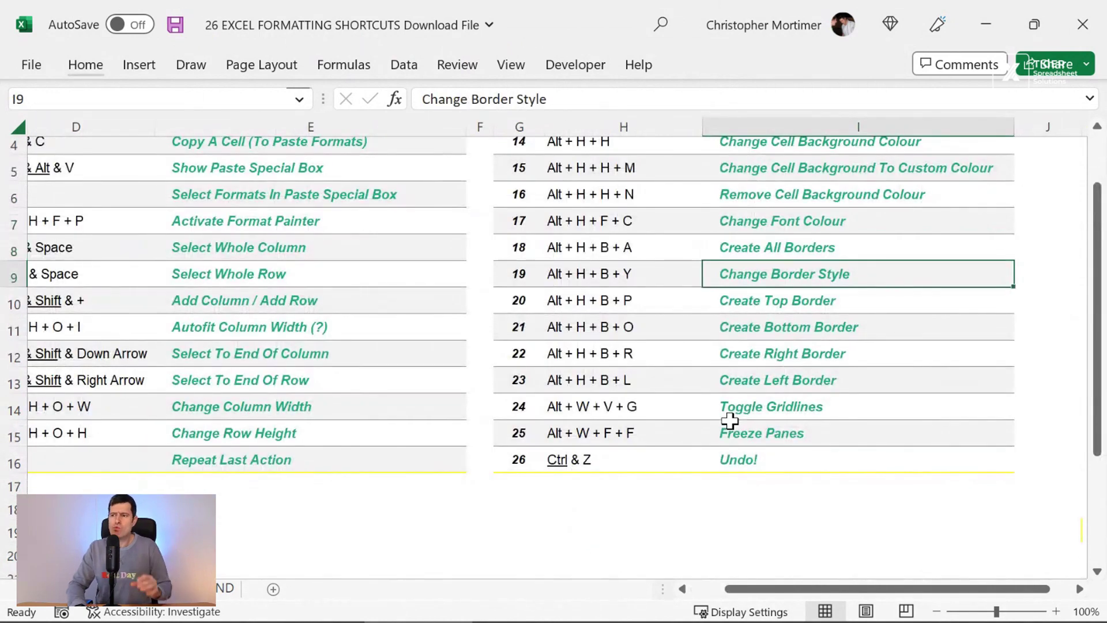
key("Up")
key("Down")
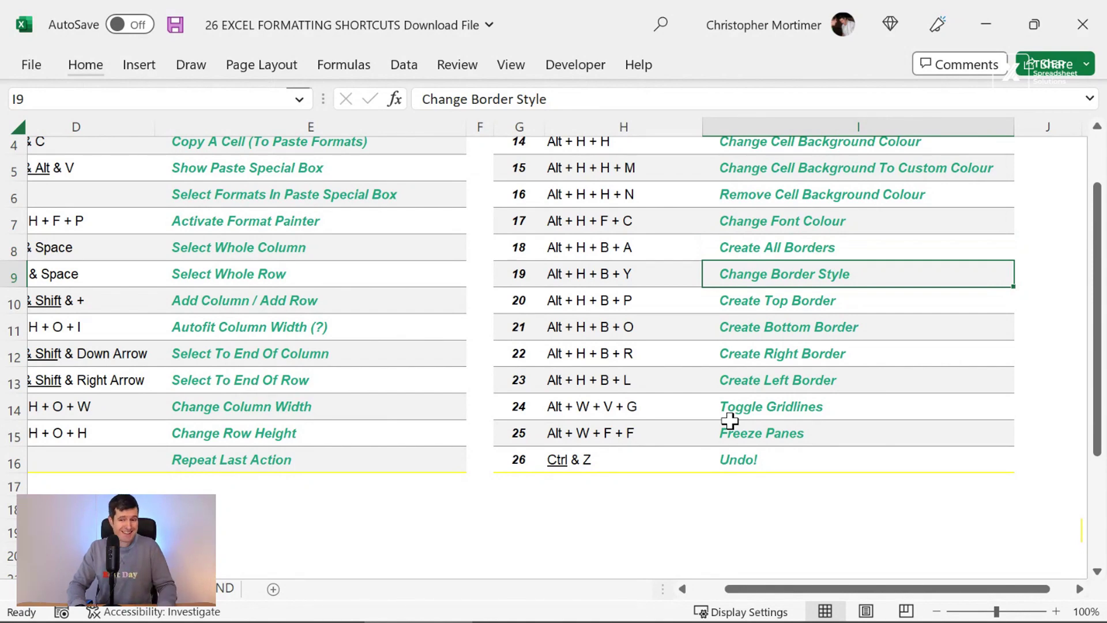
key("ctrl+Page_Down")
- Select the First Name entries C6:C105, starting at Julia
key("Right")
key("Left")
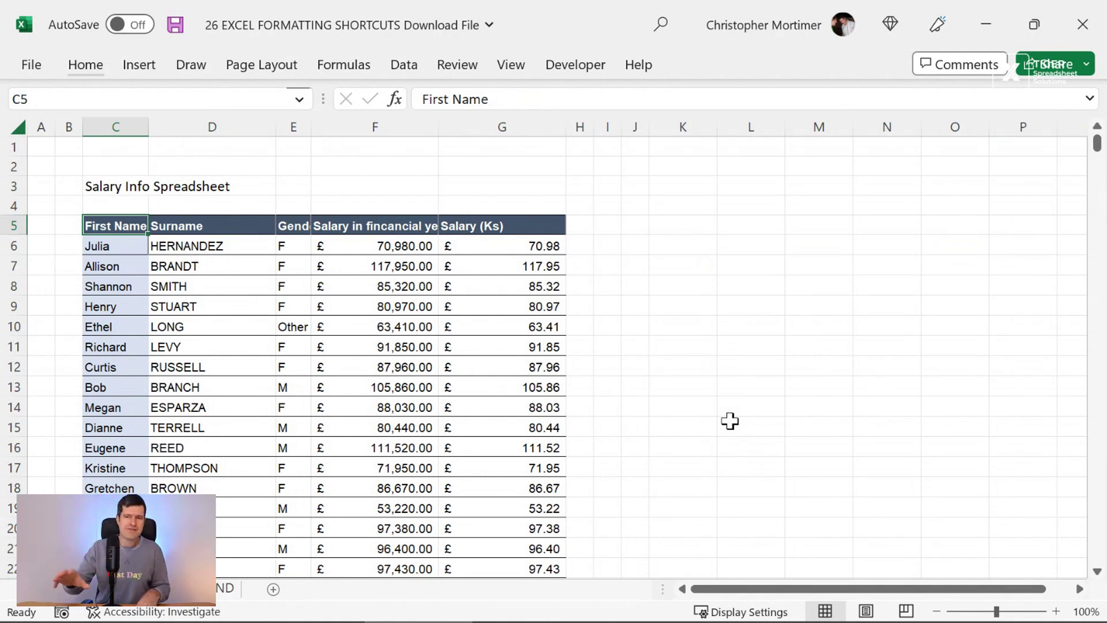
key("Down")
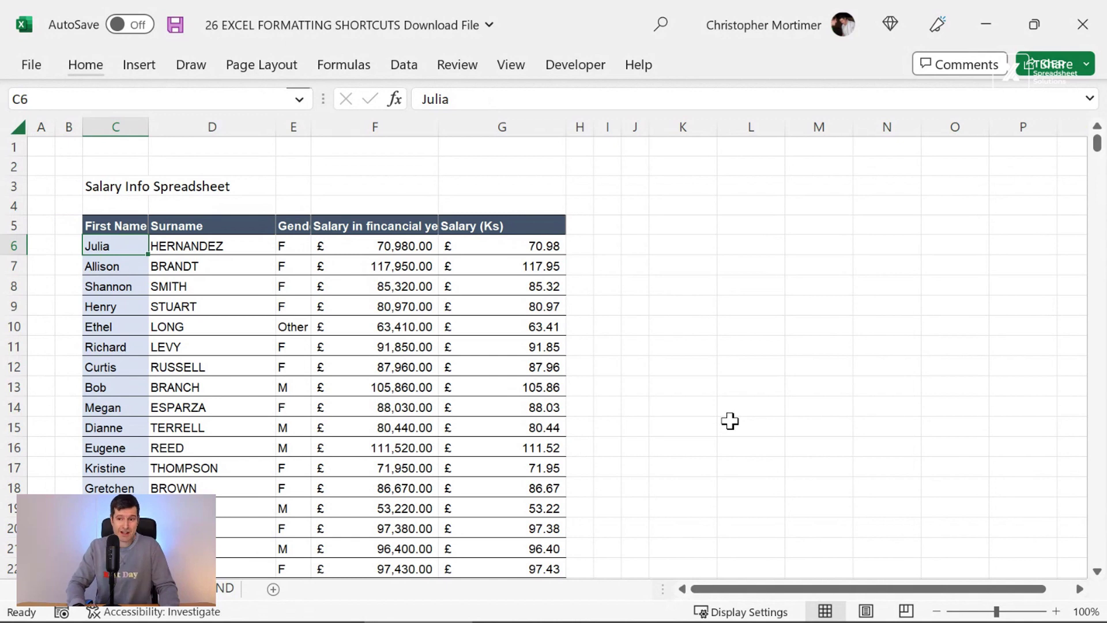
key("ctrl+shift+Down")
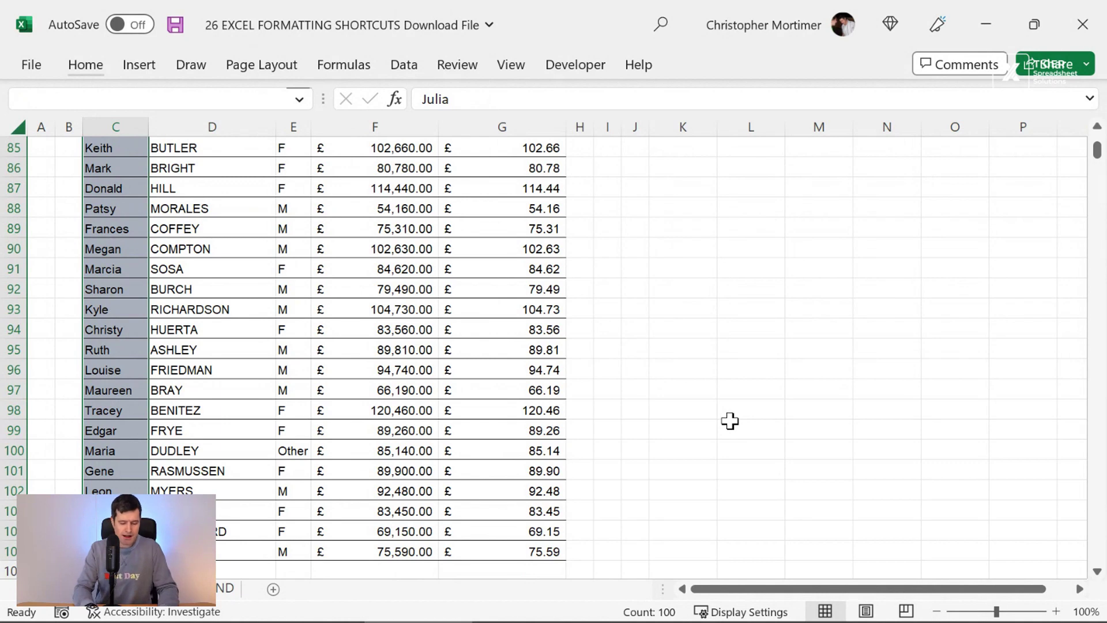
- Browse the Borders menu's line colour palette, then close it
key("alt")
key("h")
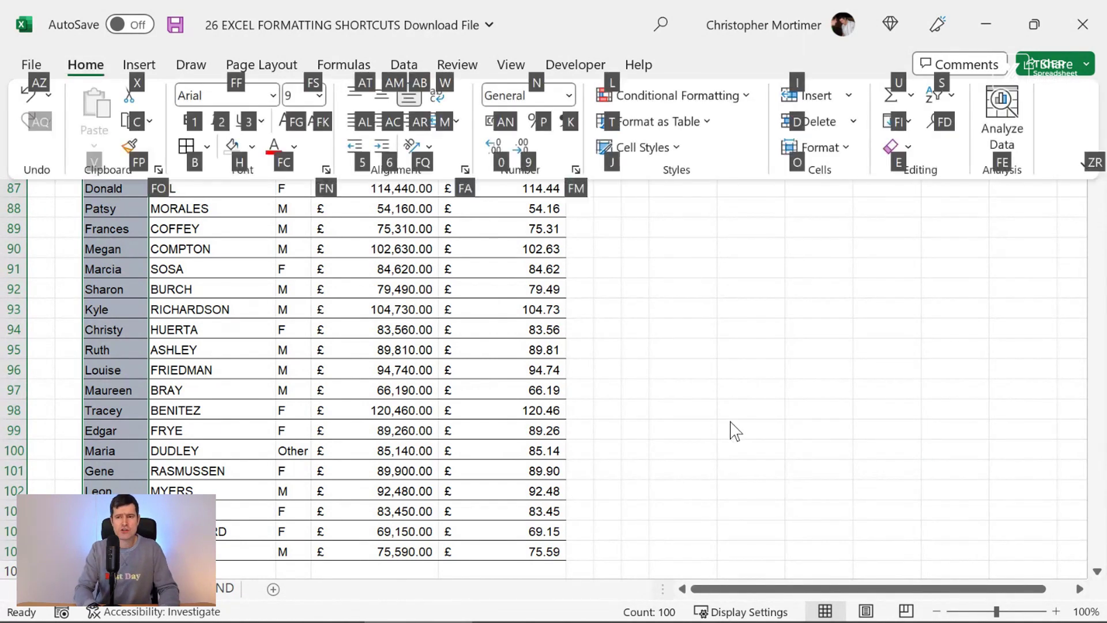
key("b")
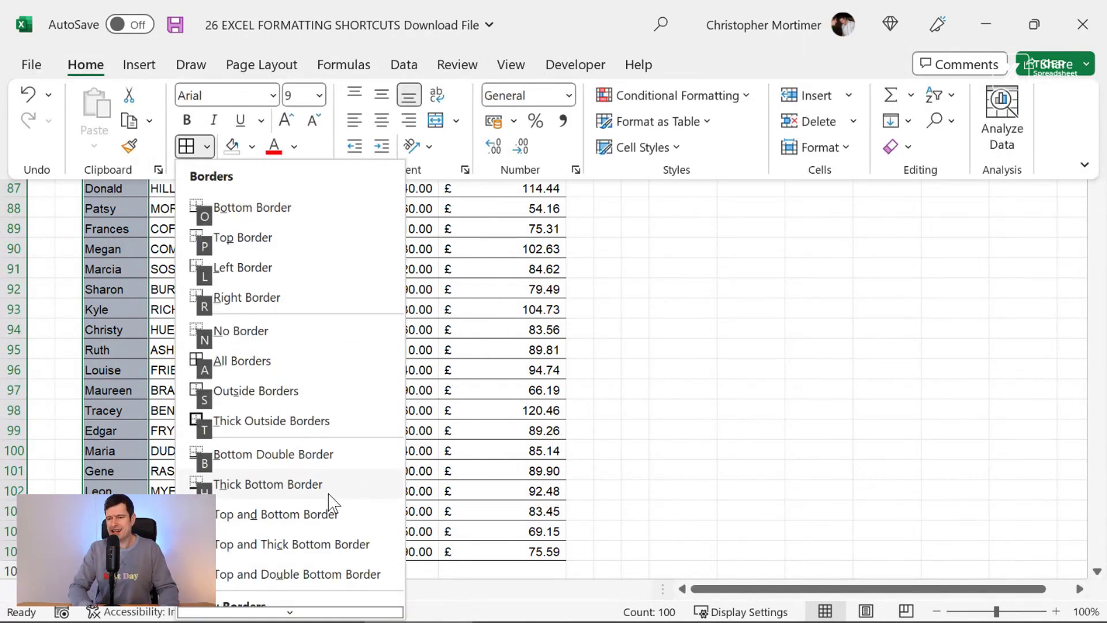
scroll(333, 503, "down", 3)
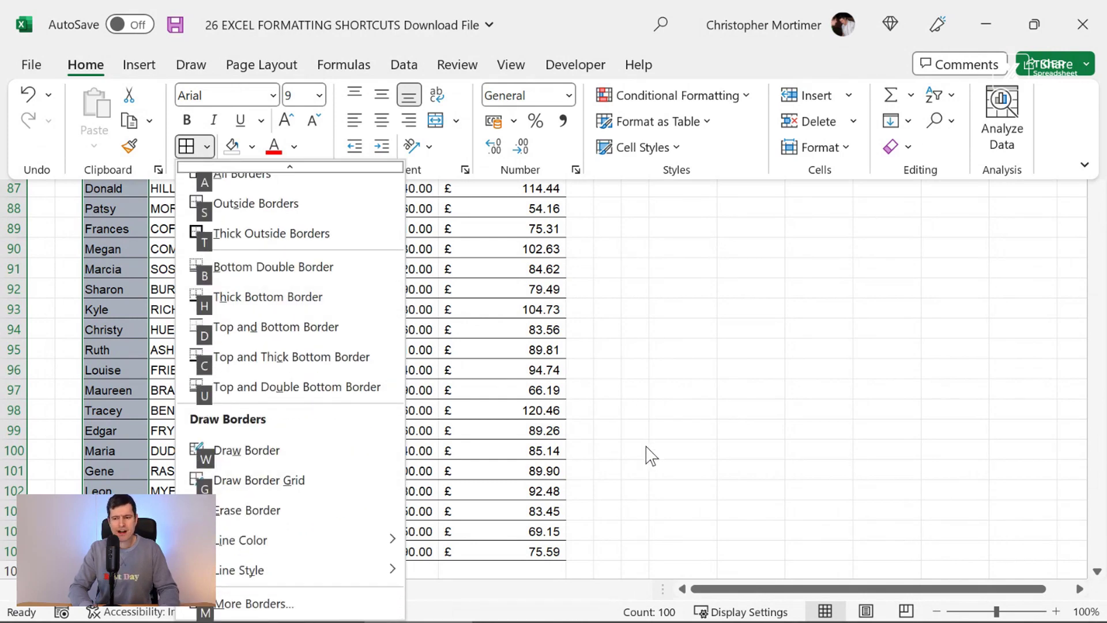
key("Up")
key("Up")
key("Up")
key("Right")
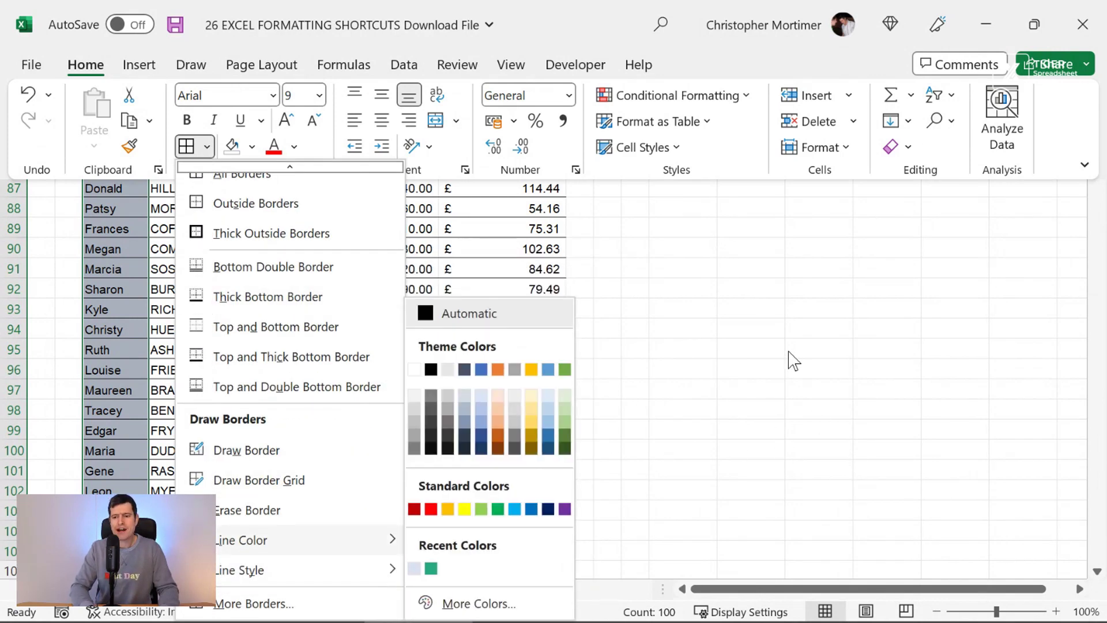
key("Escape")
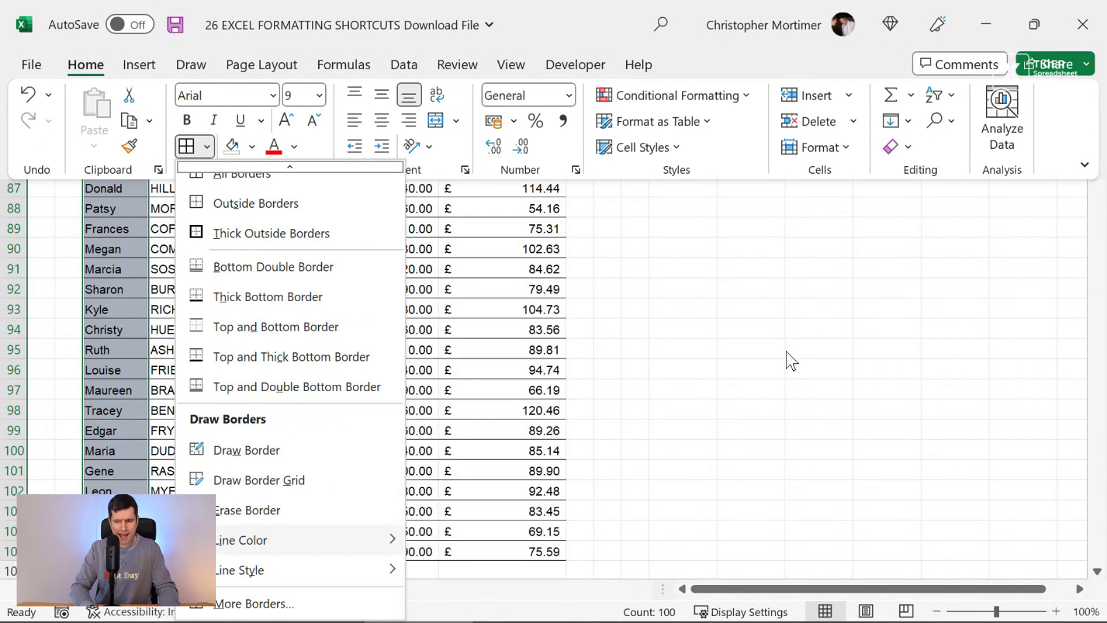
key("Escape")
key("Escape")
- Set the border line colour to the orange theme colour
key("h")
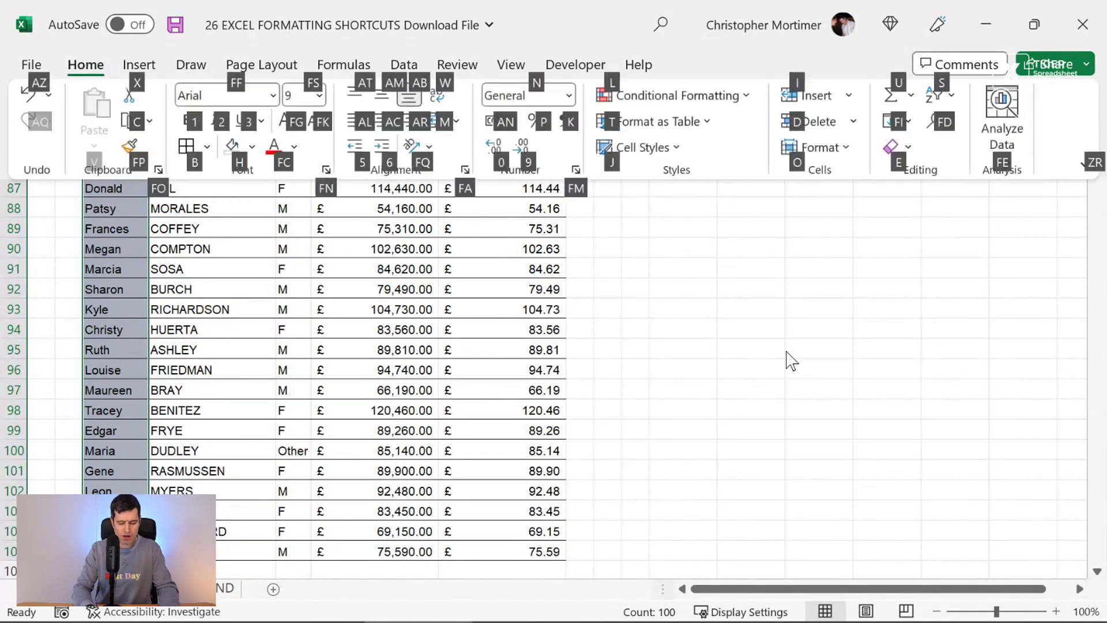
key("b")
key("i")
key("Down")
key("Down")
key("Right")
key("Right")
key("Right")
key("Right")
key("Right")
key("Up")
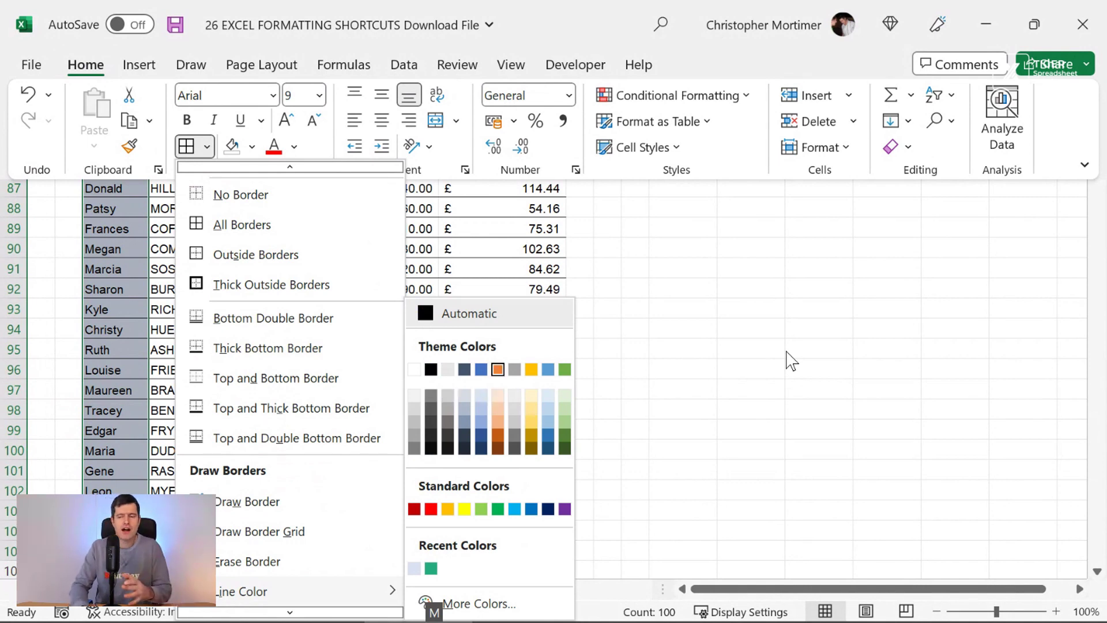
key("Return")
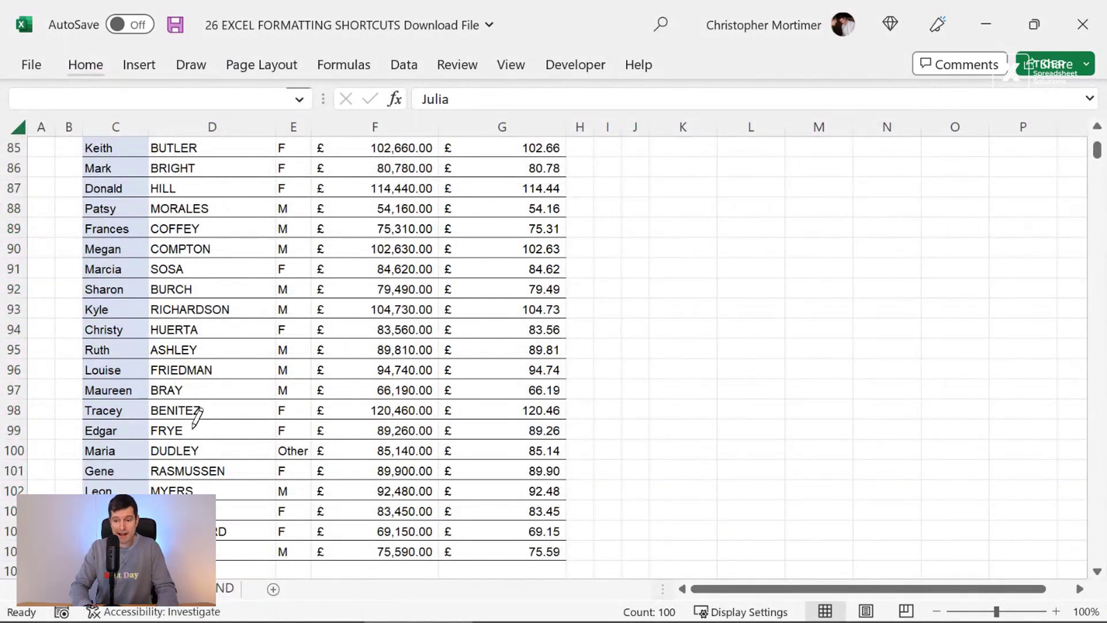
- Reopen the Borders menu and cancel an accidental entry in C6
key("alt")
key("h")
key("b")
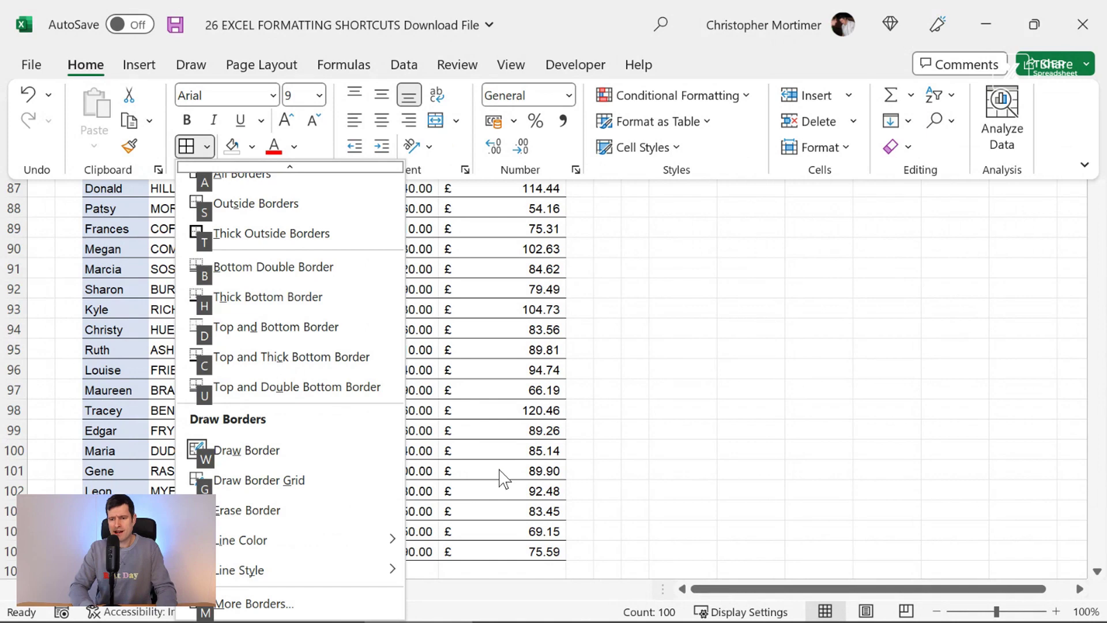
key("w")
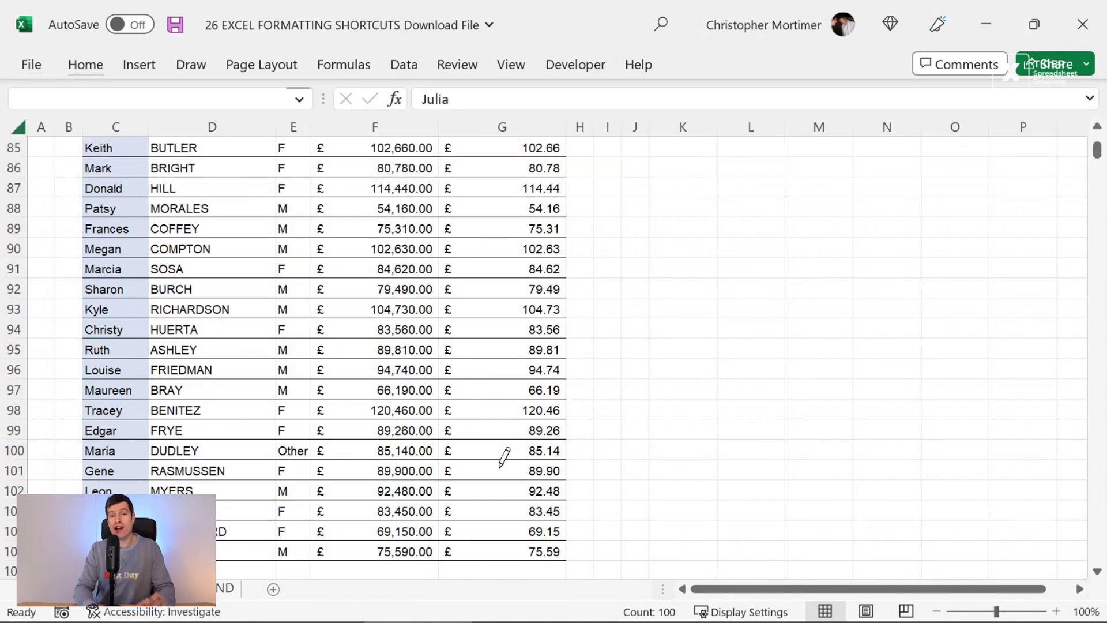
type("hby")
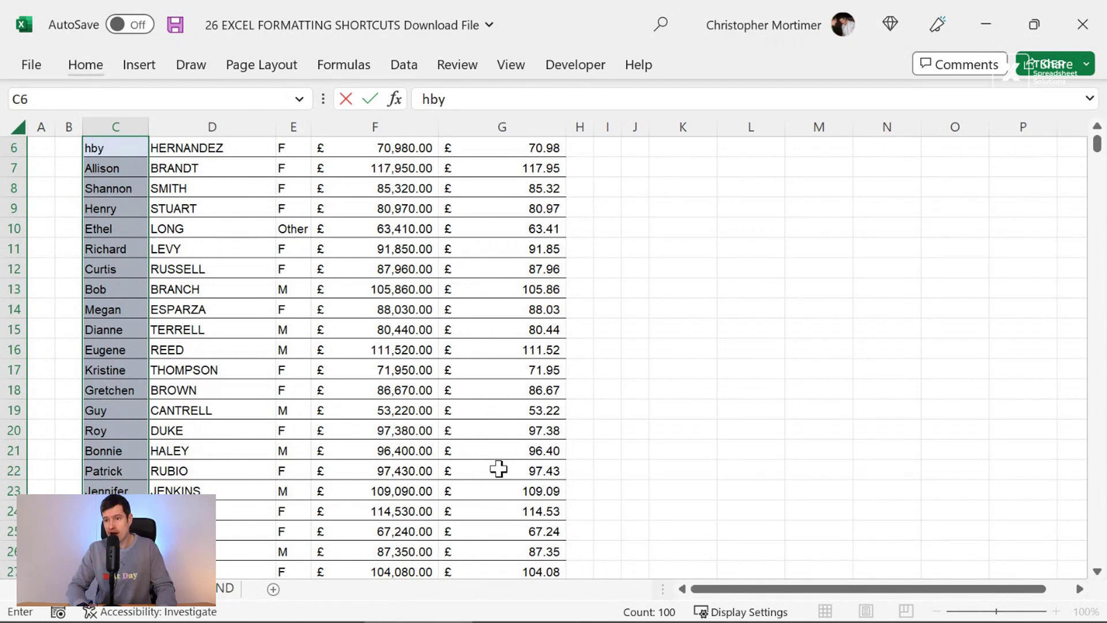
key("Escape")
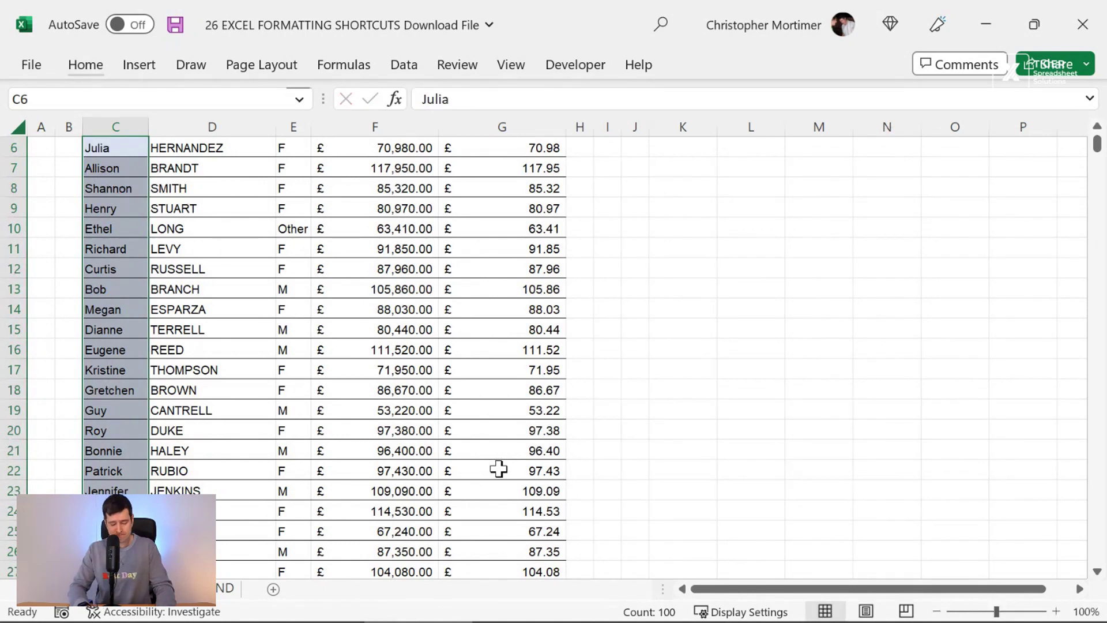
- Choose a border line style from the Borders menu
key("alt")
key("h")
key("b")
key("y")
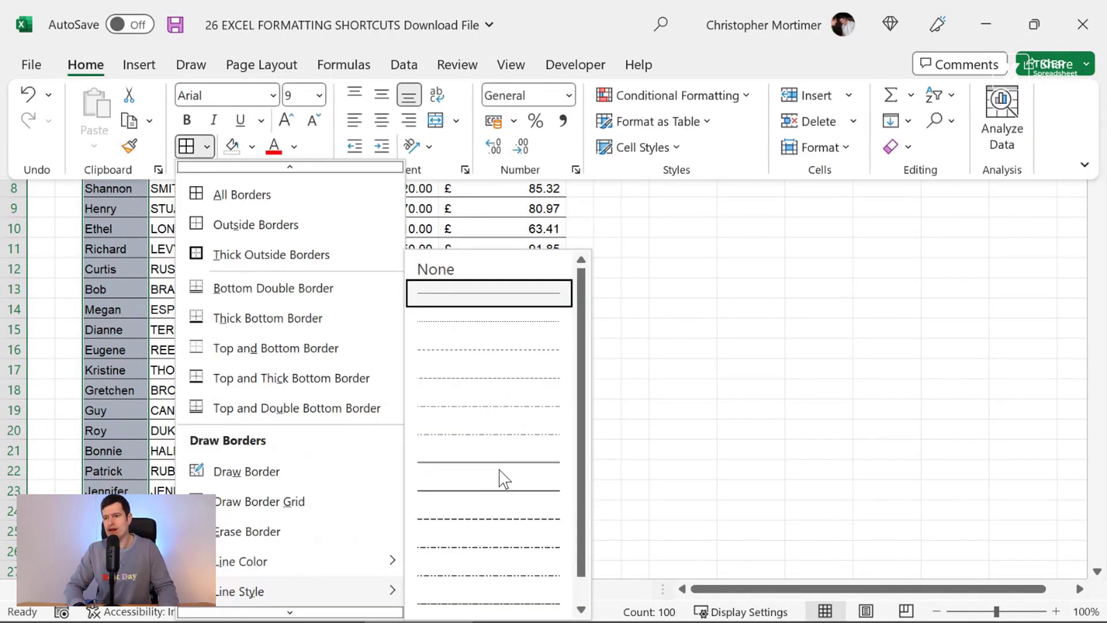
key("Down")
key("Down")
key("Down")
key("Down")
key("Down")
key("Down")
key("Down")
key("Return")
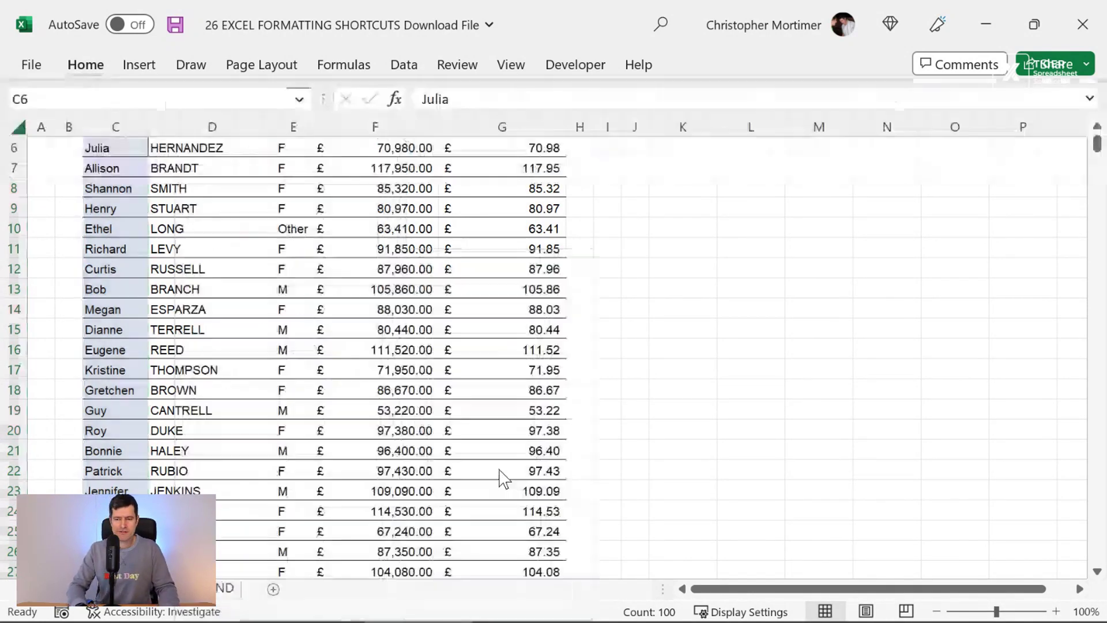
- Reselect C6:C105 and apply all borders in orange to the First Name entries
key("Up")
key("Up")
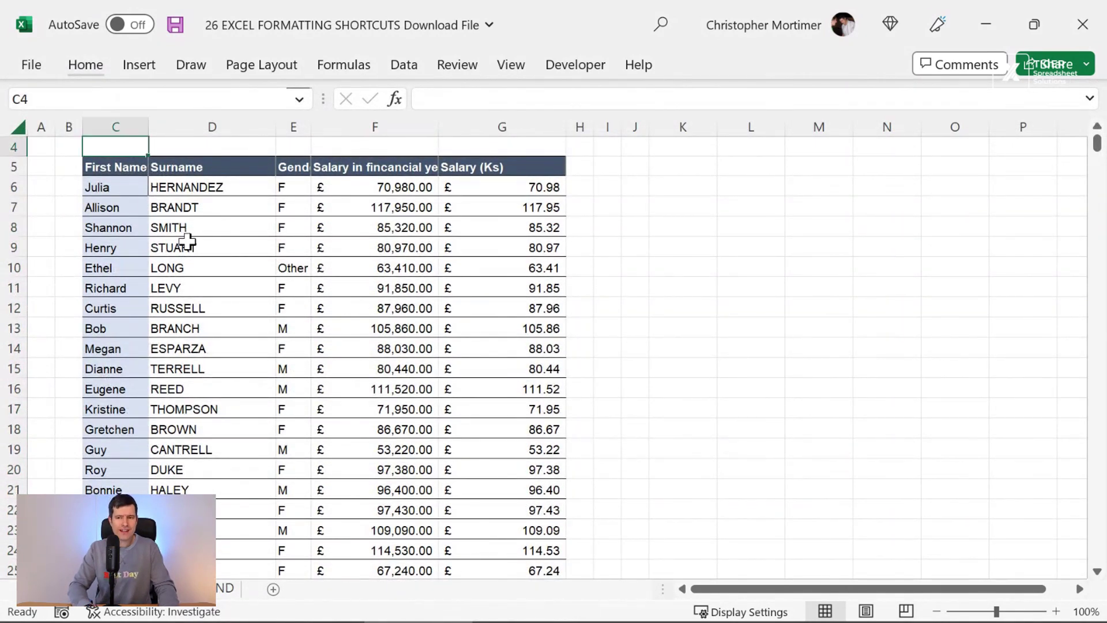
left_click(122, 183)
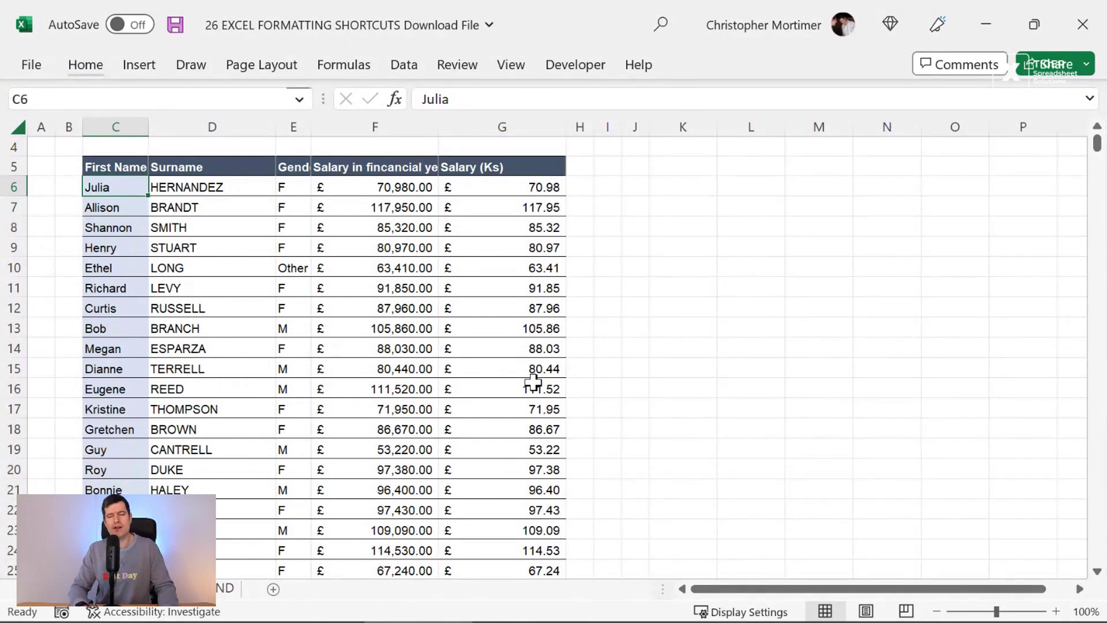
key("ctrl+shift+Down")
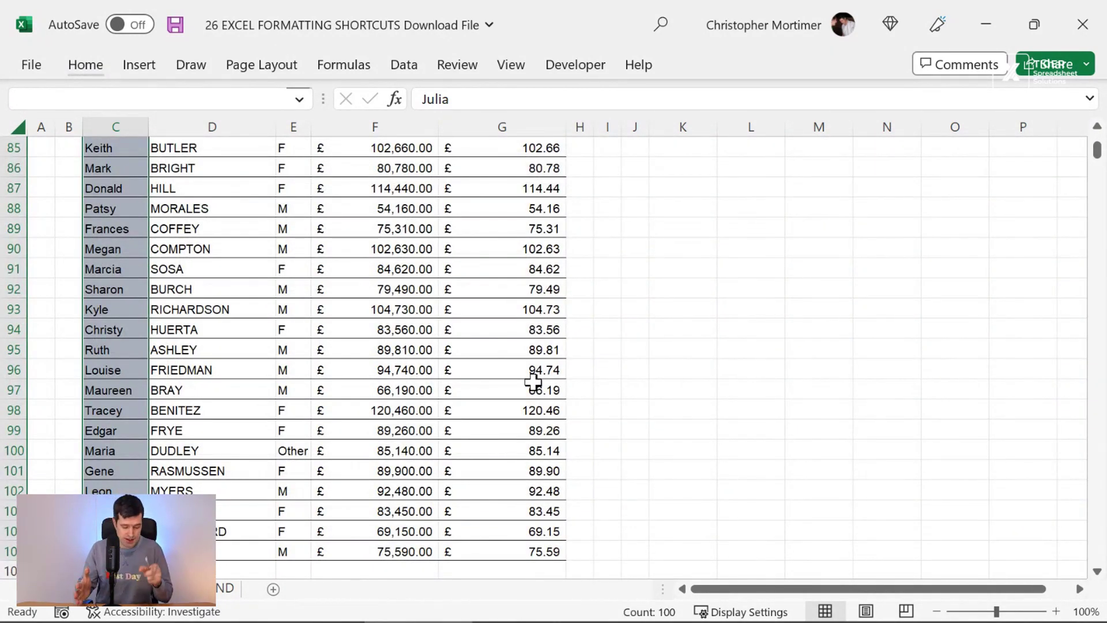
key("alt+h")
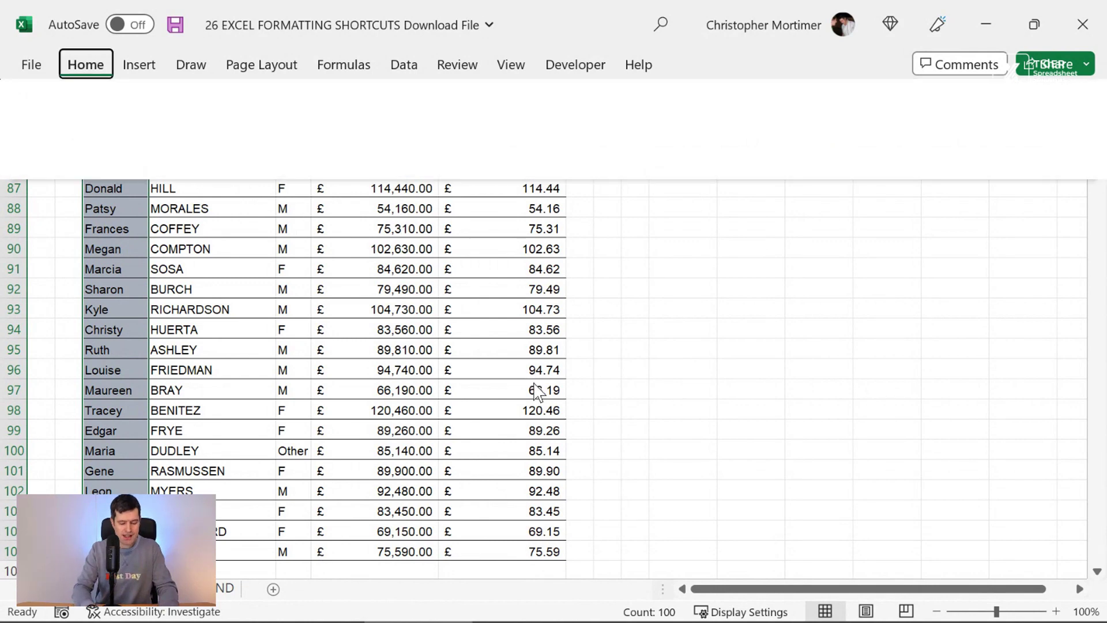
key("b")
key("a")
- Select the header cells from First Name and open the Borders menu without applying
key("Up")
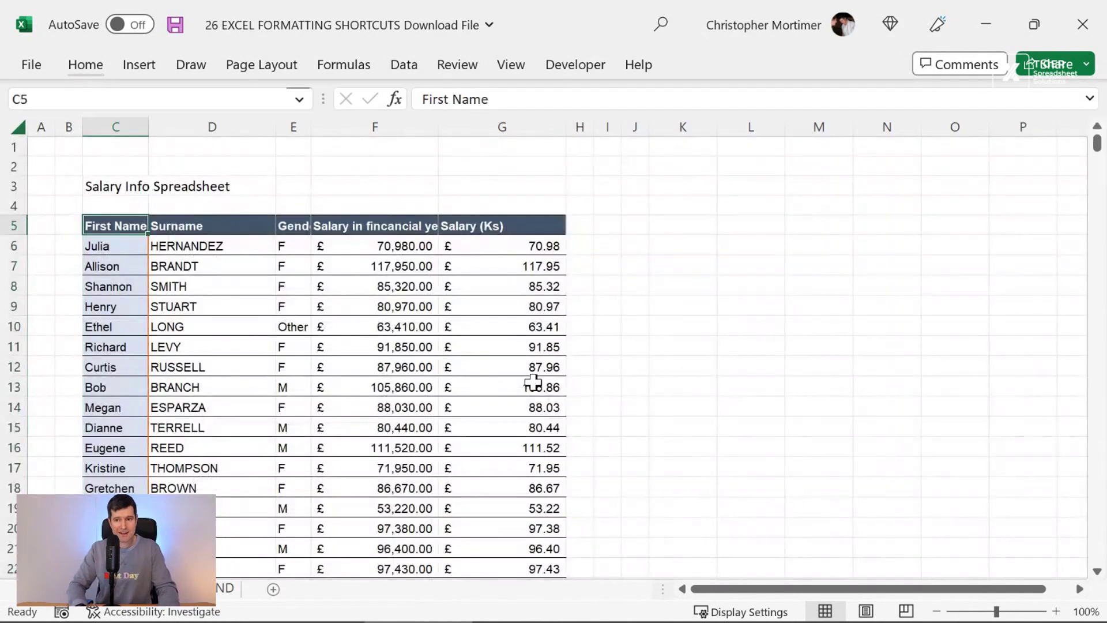
key("Right")
key("Right")
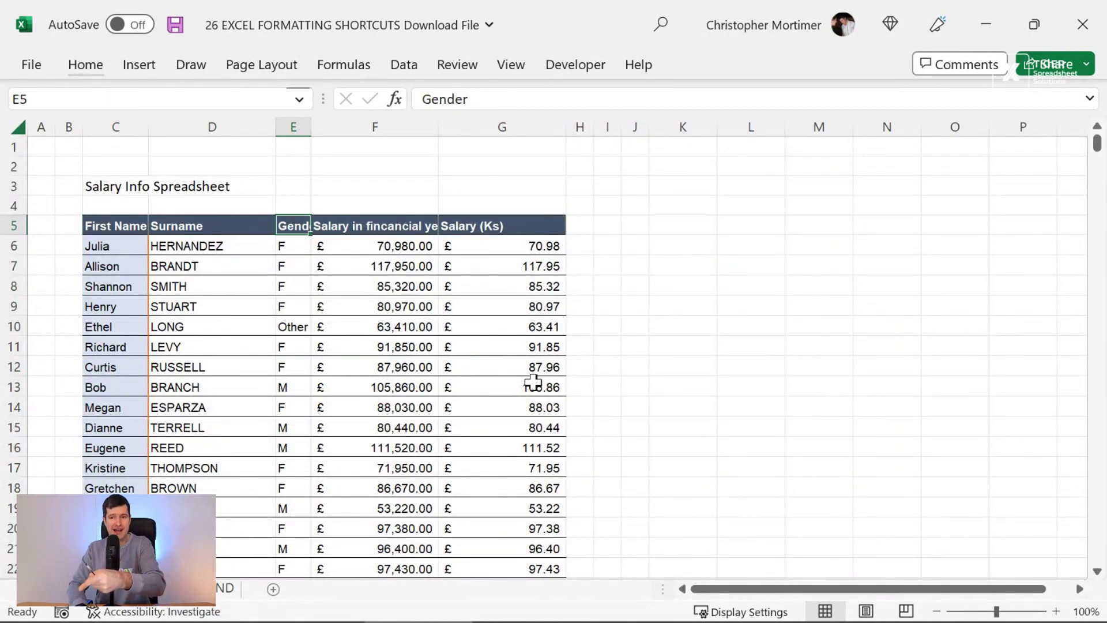
key("Left")
key("Left")
key("shift+Right")
key("shift+Right")
key("shift+Right")
key("shift+Right")
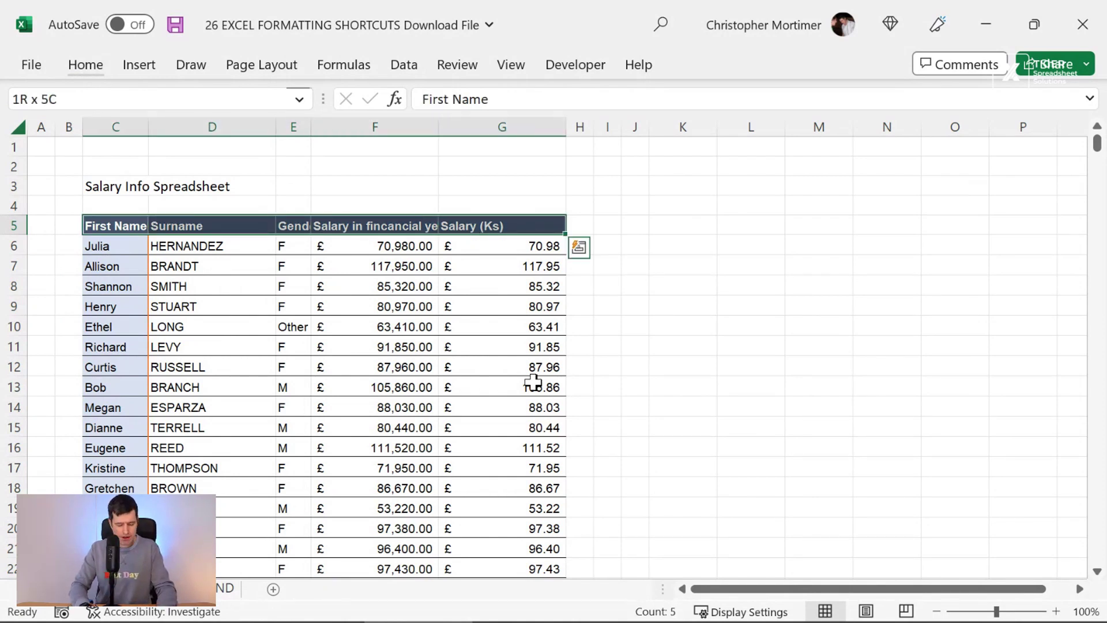
key("alt")
key("h")
key("b")
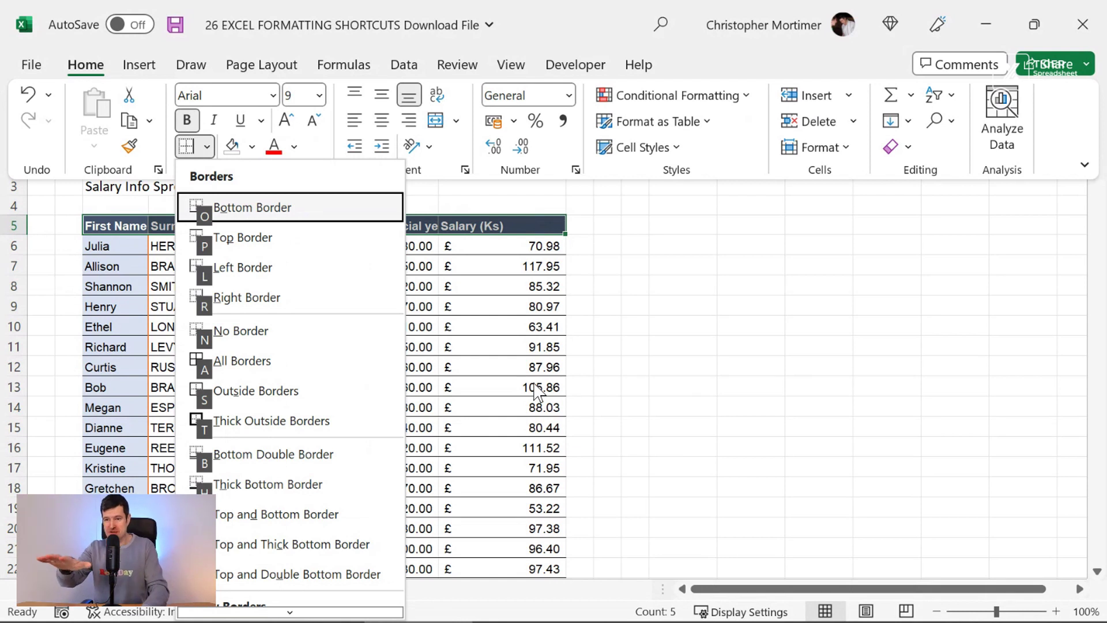
key("Escape")
- Reselect the header cells starting from the First Name header
key("Left")
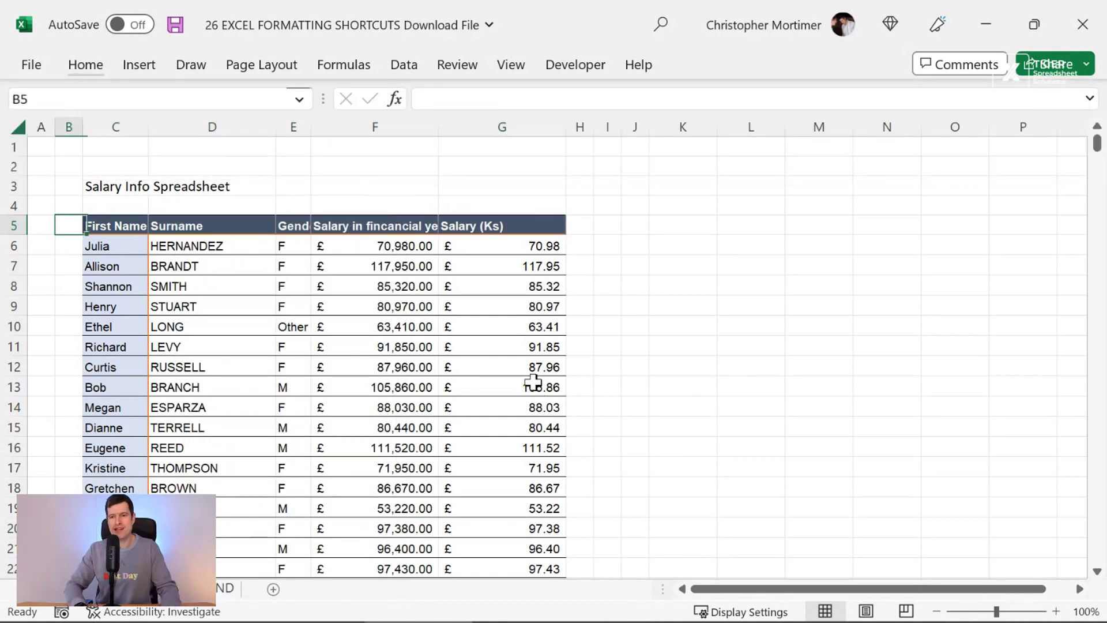
key("Left")
key("Right")
key("Right")
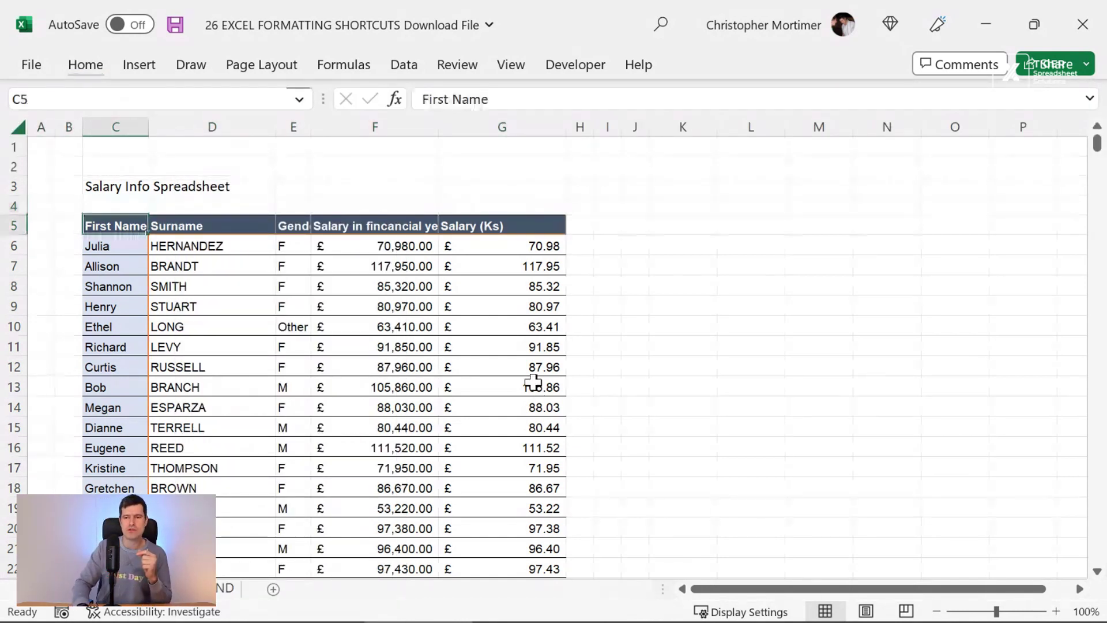
key("shift+Right")
key("shift+Right")
key("shift+Right")
key("shift+Right")
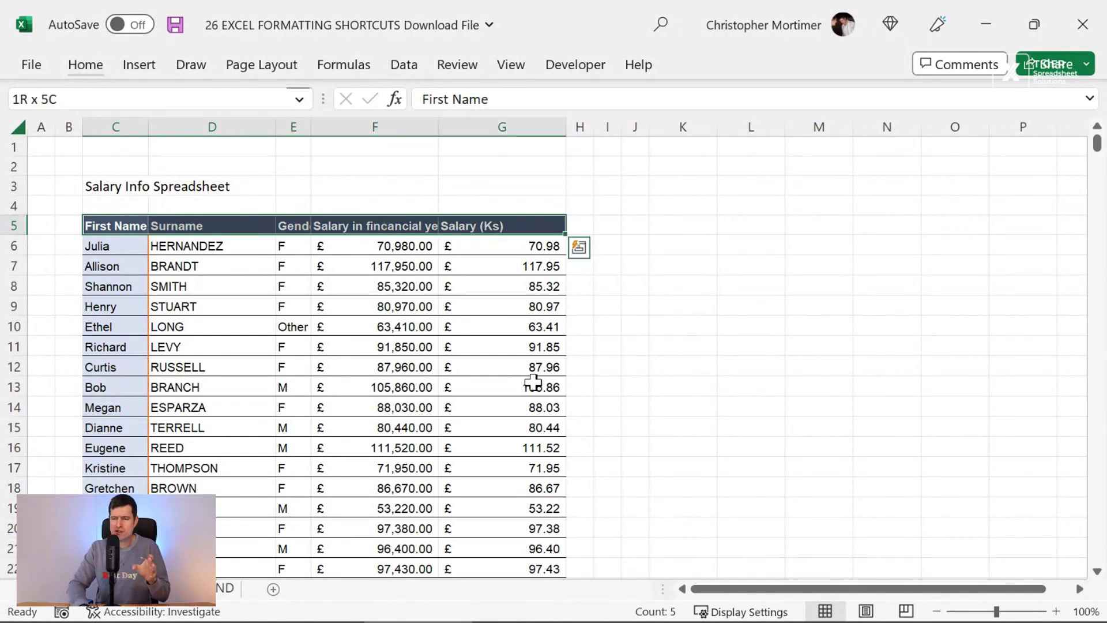
key("Left")
key("Right")
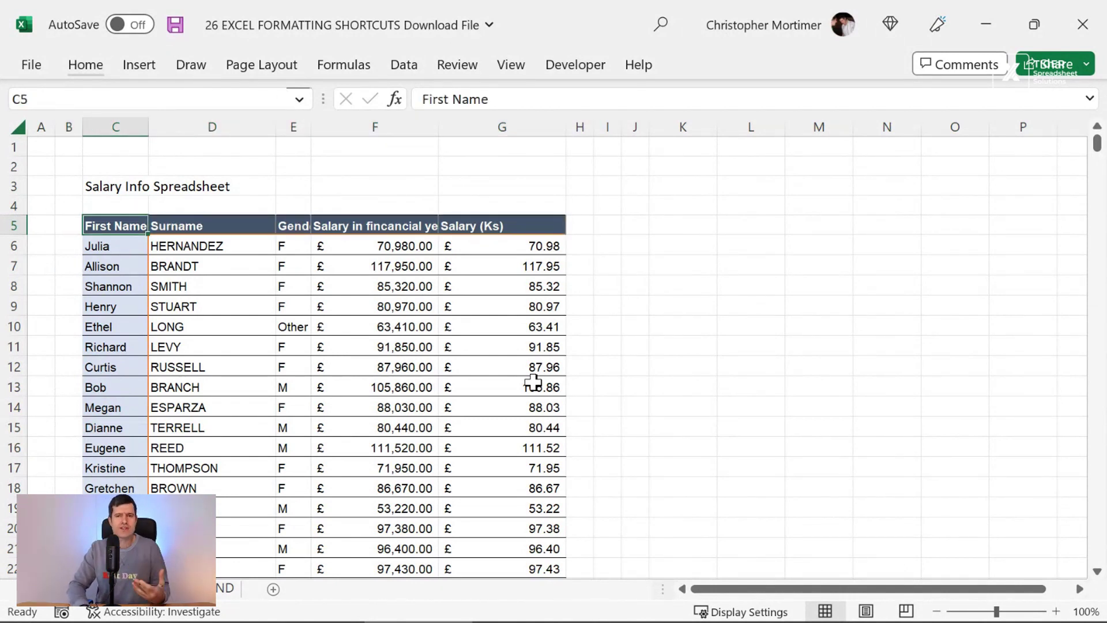
key("shift+Right")
key("shift+Right")
key("shift+Right")
key("shift+Right")
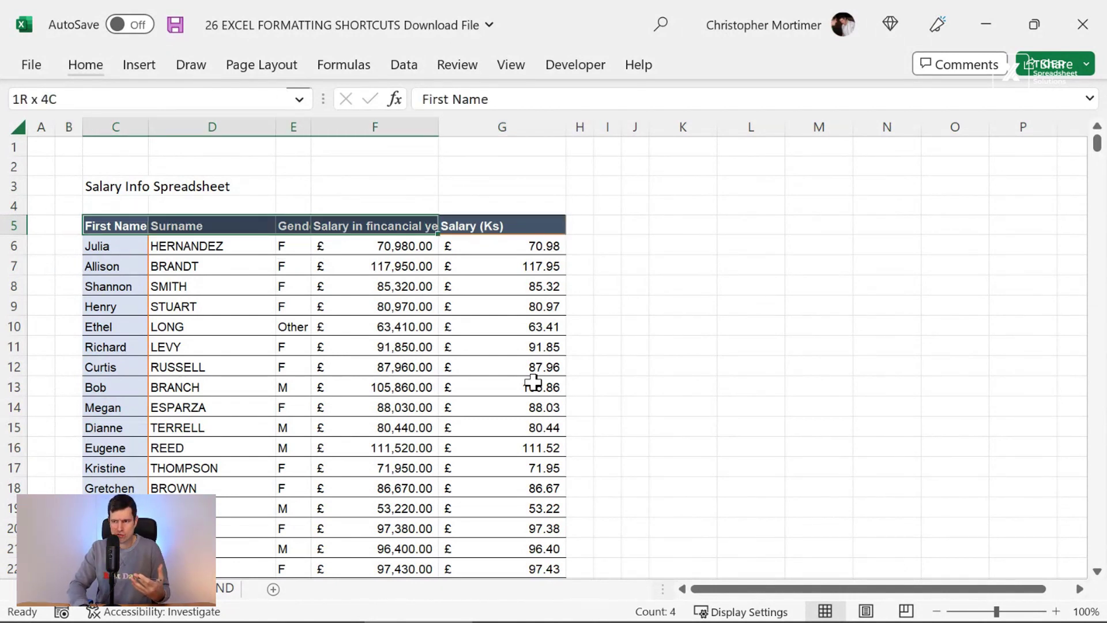
- Set the header row 5 height to 30
key("Right")
key("Right")
key("Right")
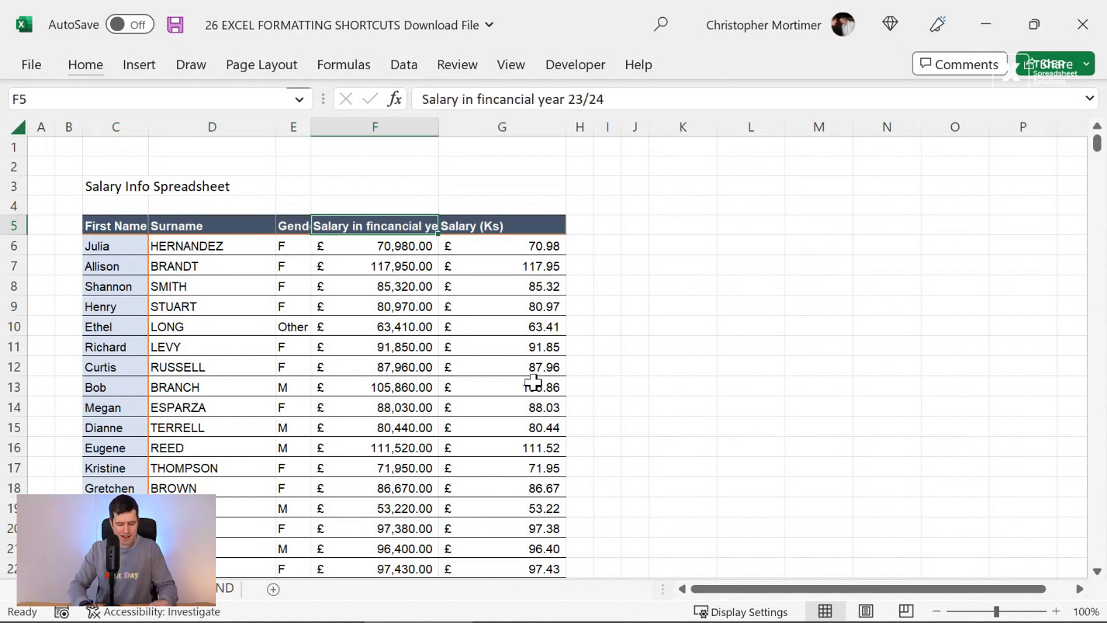
key("alt")
key("h")
key("o")
key("h")
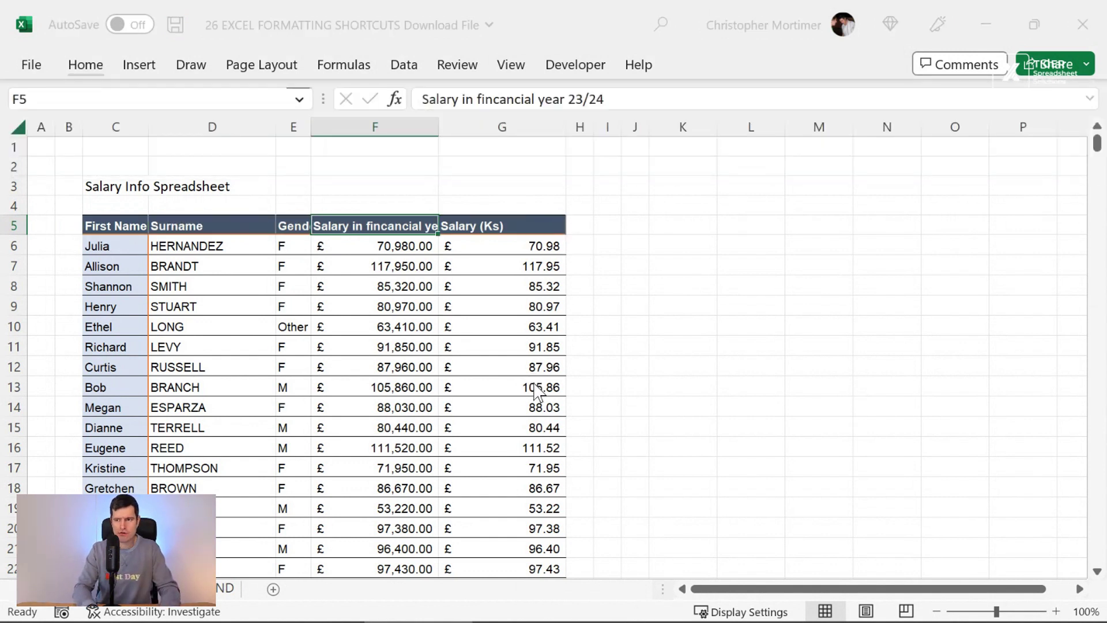
type("30")
key("Return")
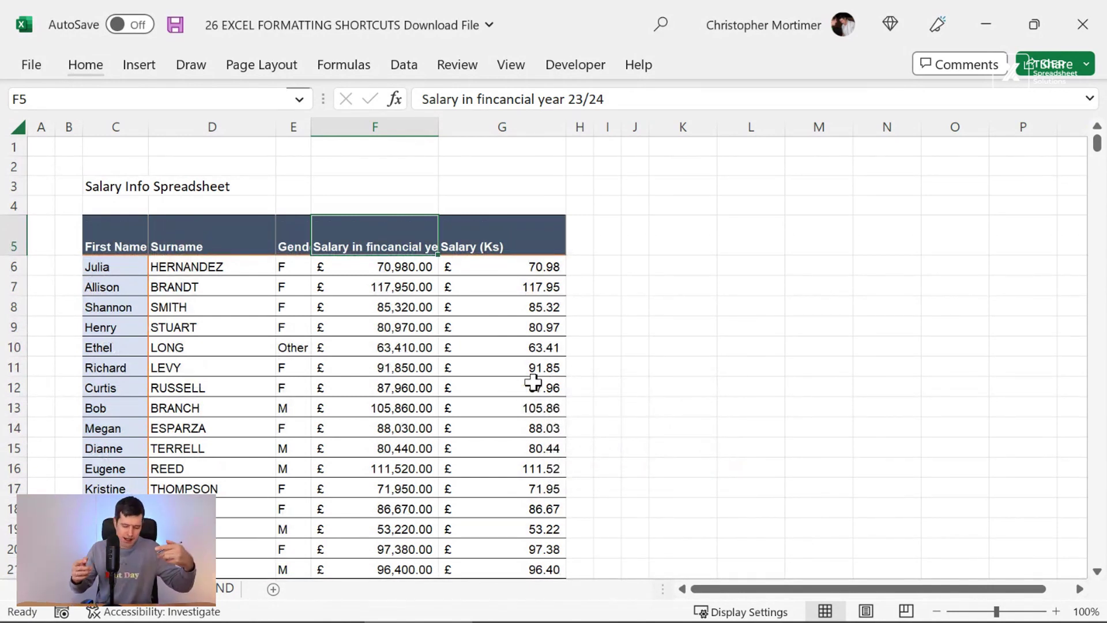
- Wrap the long salary header in F5 onto two lines
key("alt")
key("h")
key("w")
- Set the Gender column E width to 12
key("Left")
key("Left")
key("Left")
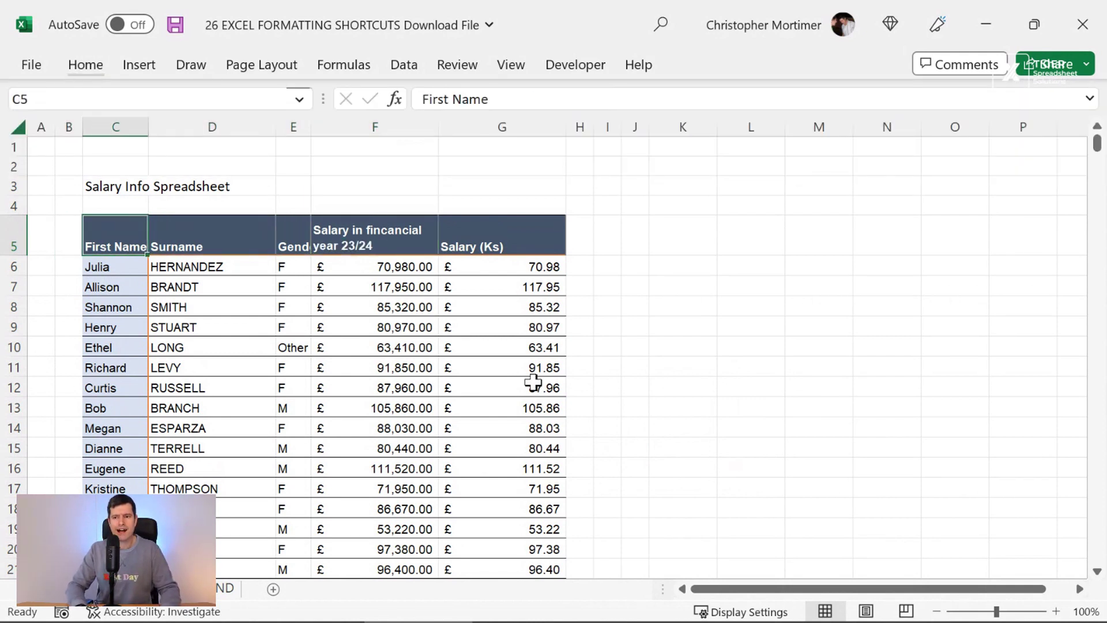
key("Right")
key("Right")
key("Right")
key("Left")
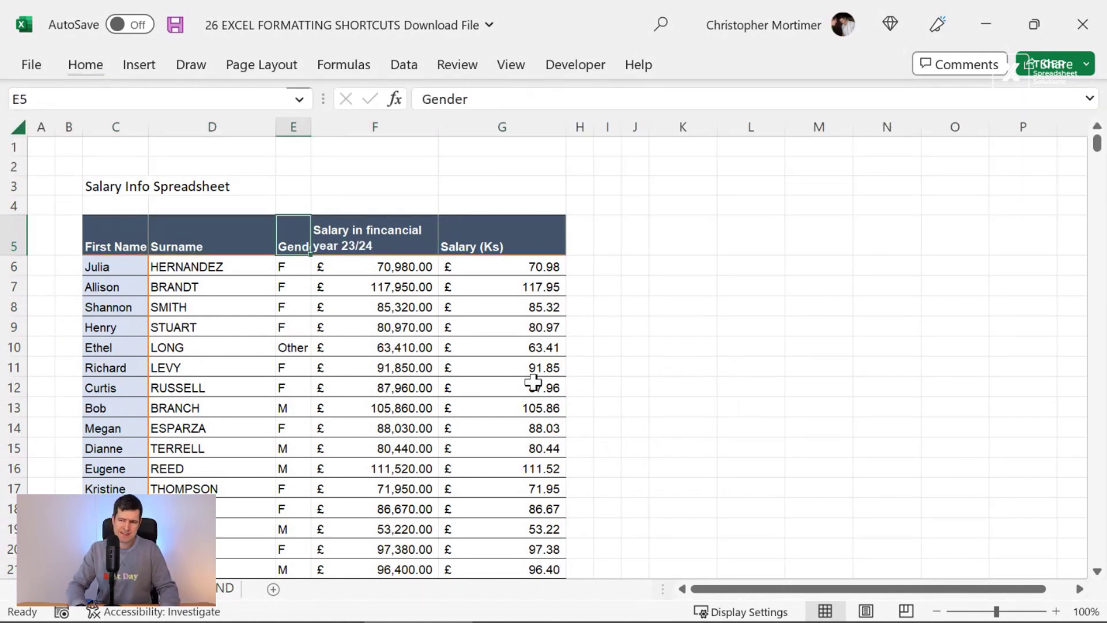
key("alt")
type("how")
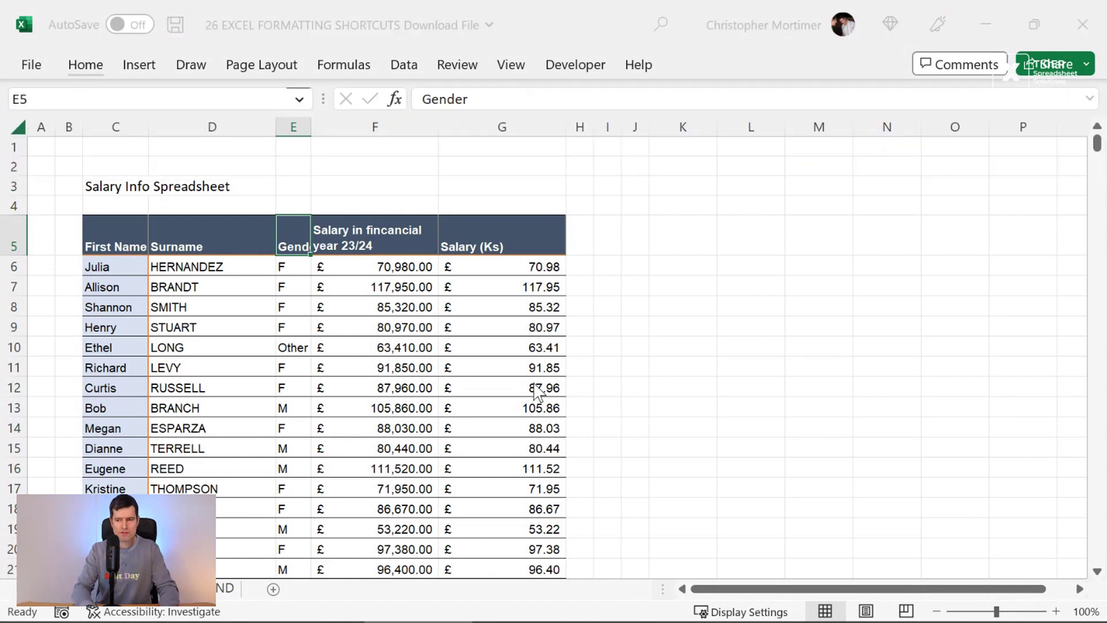
type("12")
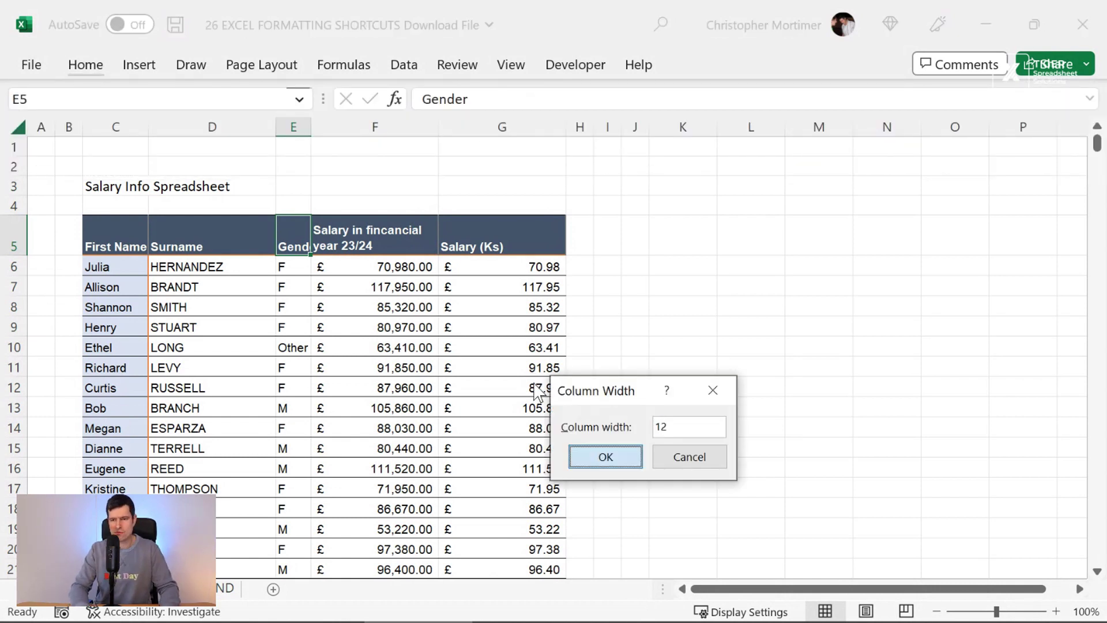
key("Return")
key("Left")
key("Left")
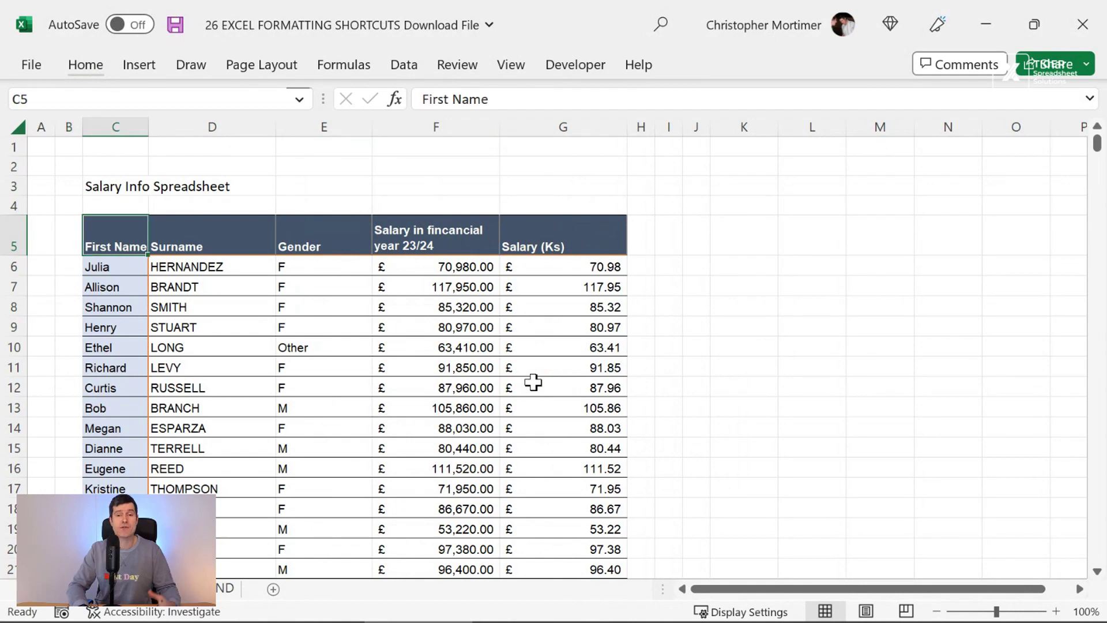
key("ctrl+Page_Down")
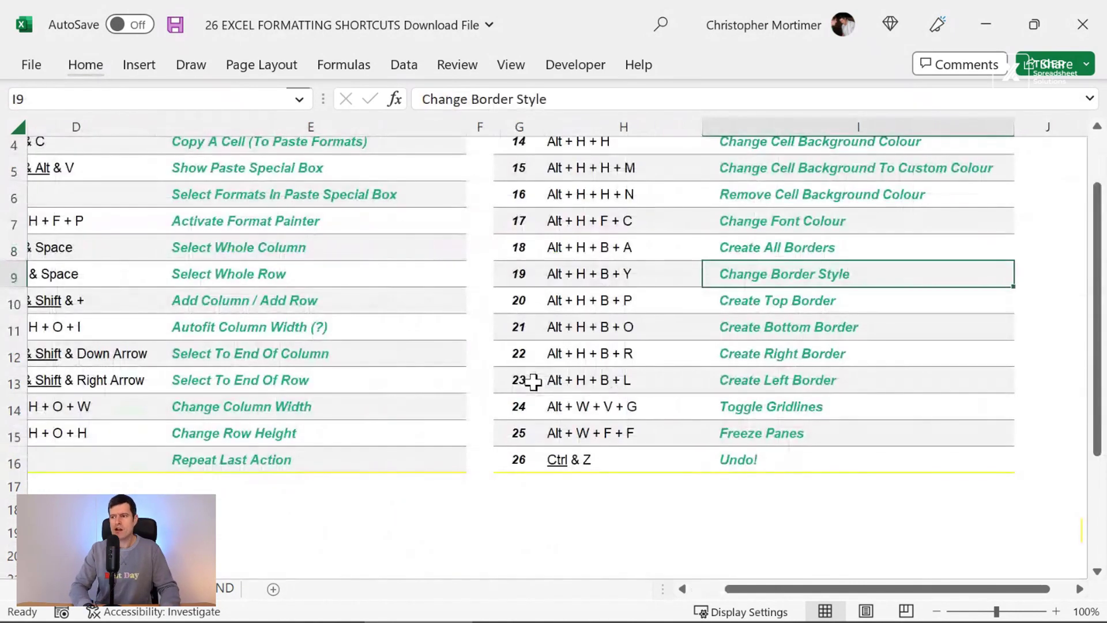
- Check the shortcut list, then select the title cells C3:D3 on the salary sheet
left_click(862, 330)
key("Down")
key("Down")
key("Down")
key("Down")
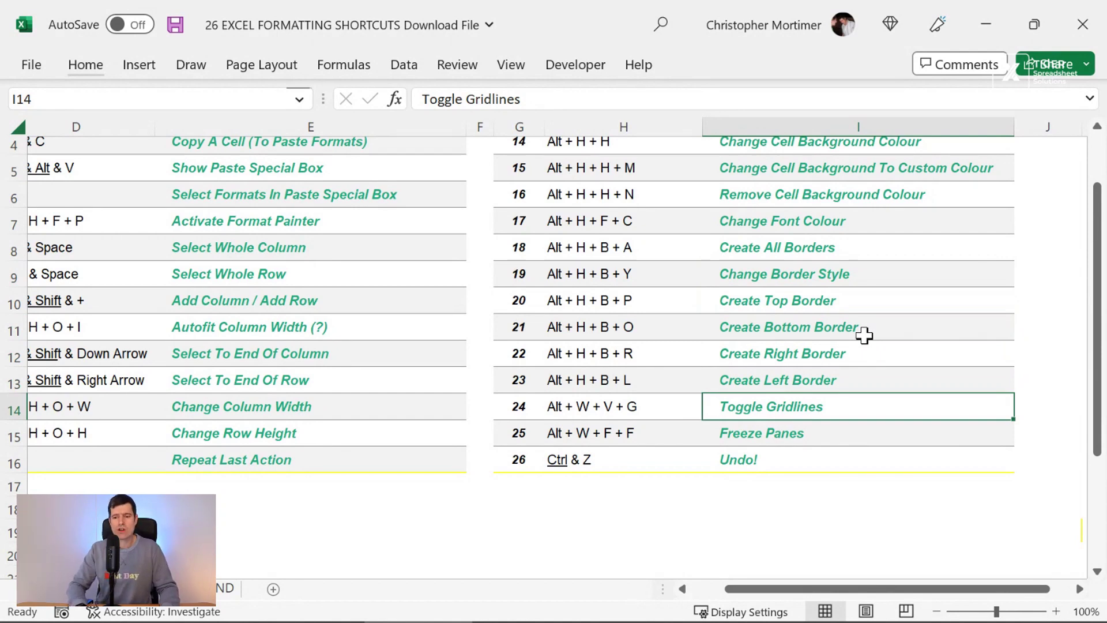
key("ctrl+Page_Up")
key("Up")
key("Up")
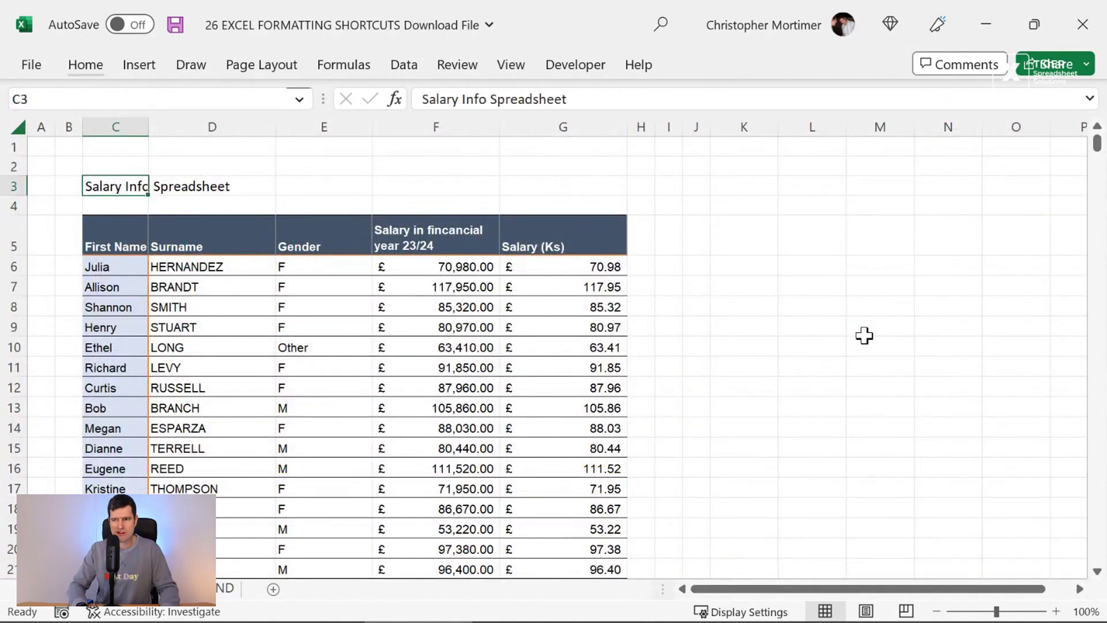
key("shift+Right")
key("shift+Right")
key("shift+Left")
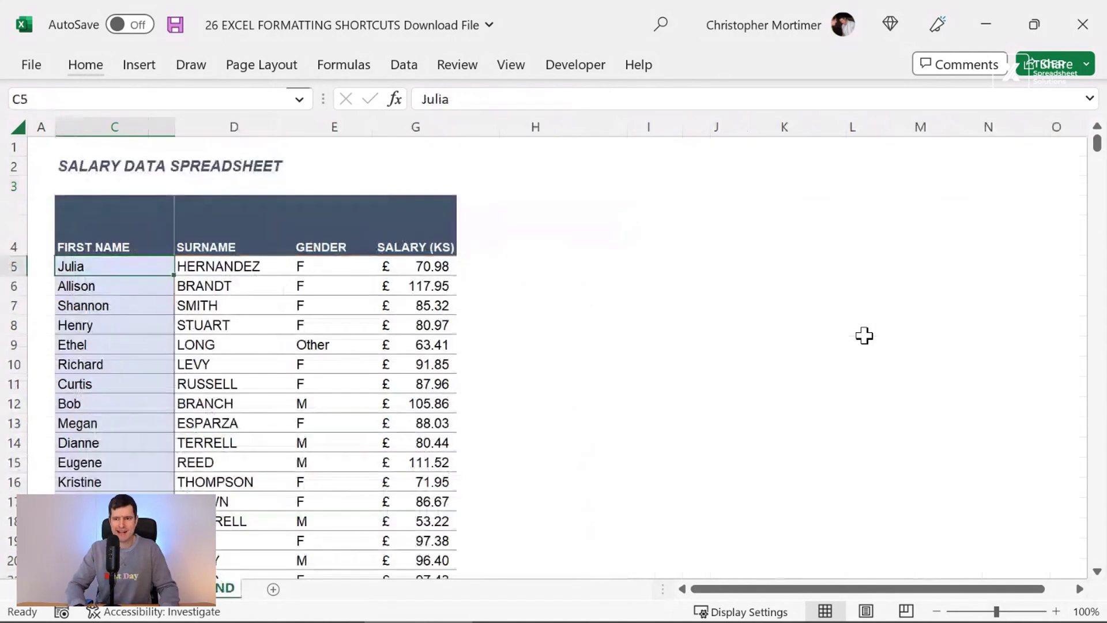
- Copy the reformatted sheet's title and paste only its formats onto the salary title
key("Up")
key("Up")
key("Up")
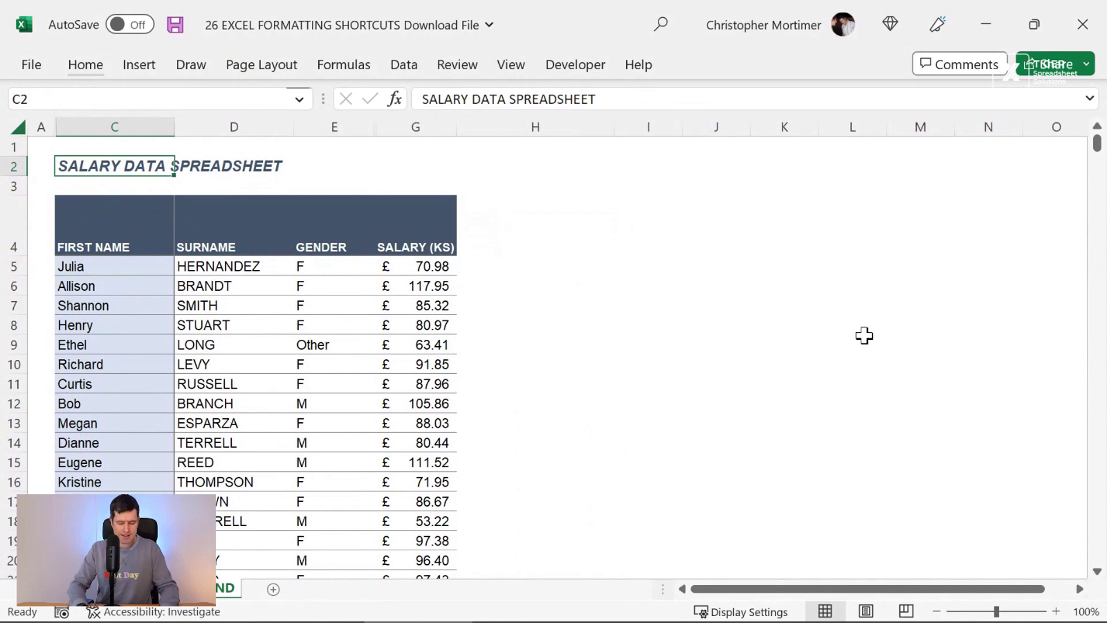
key("ctrl+c")
key("ctrl+Page_Up")
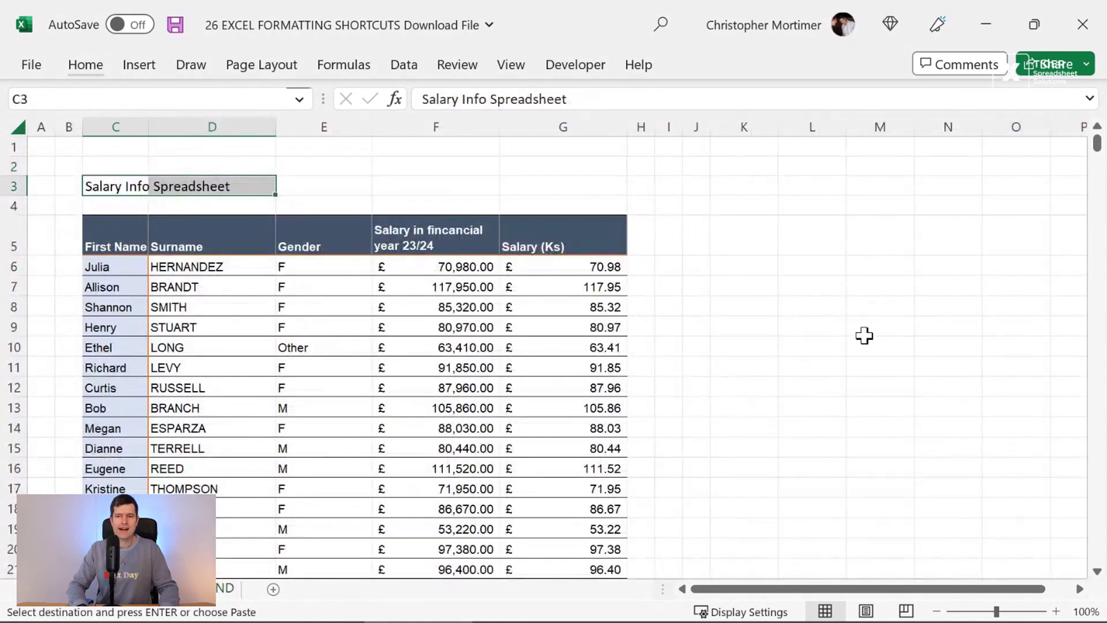
key("ctrl+alt+v")
key("t")
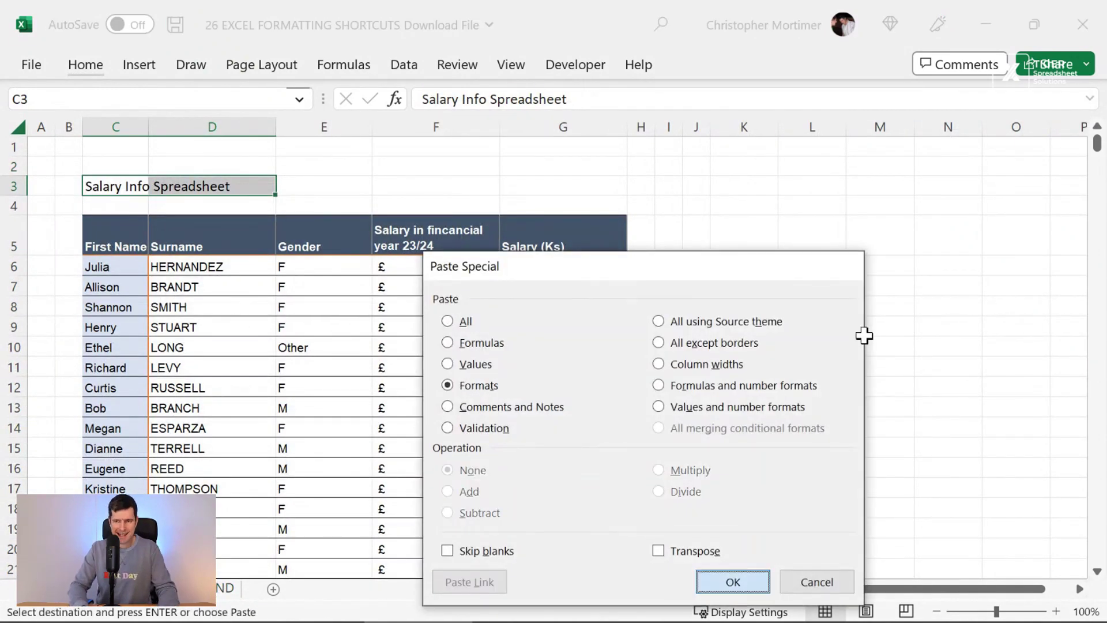
key("Return")
key("Escape")
key("Left")
key("Right")
key("Right")
key("Right")
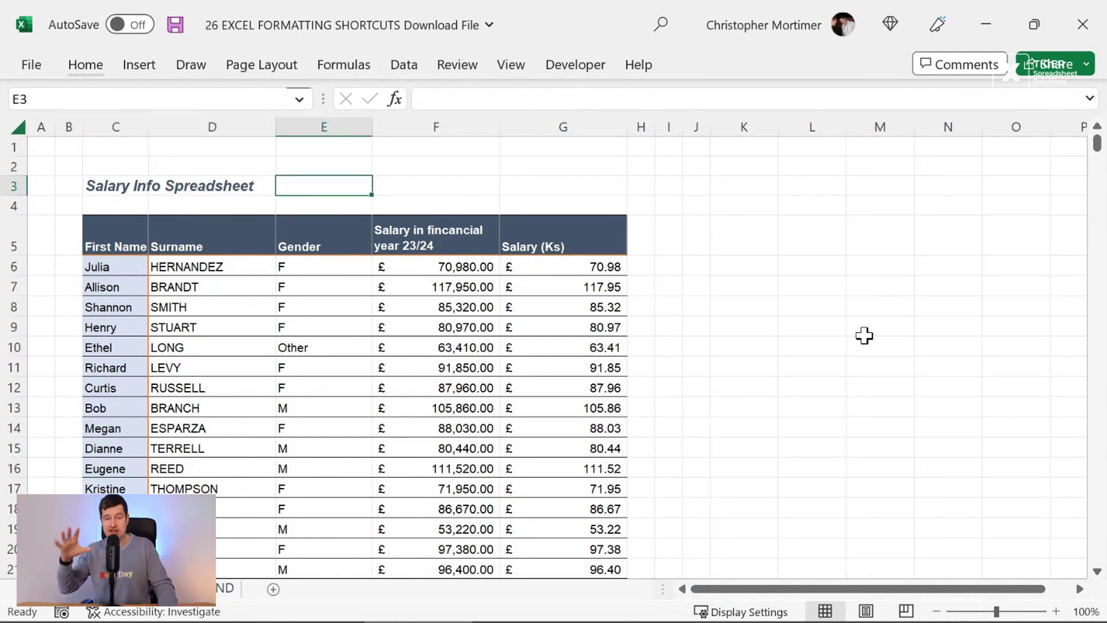
- Hide the salary sheet's gridlines with Alt+W+V+G and check the result
key("alt")
key("w")
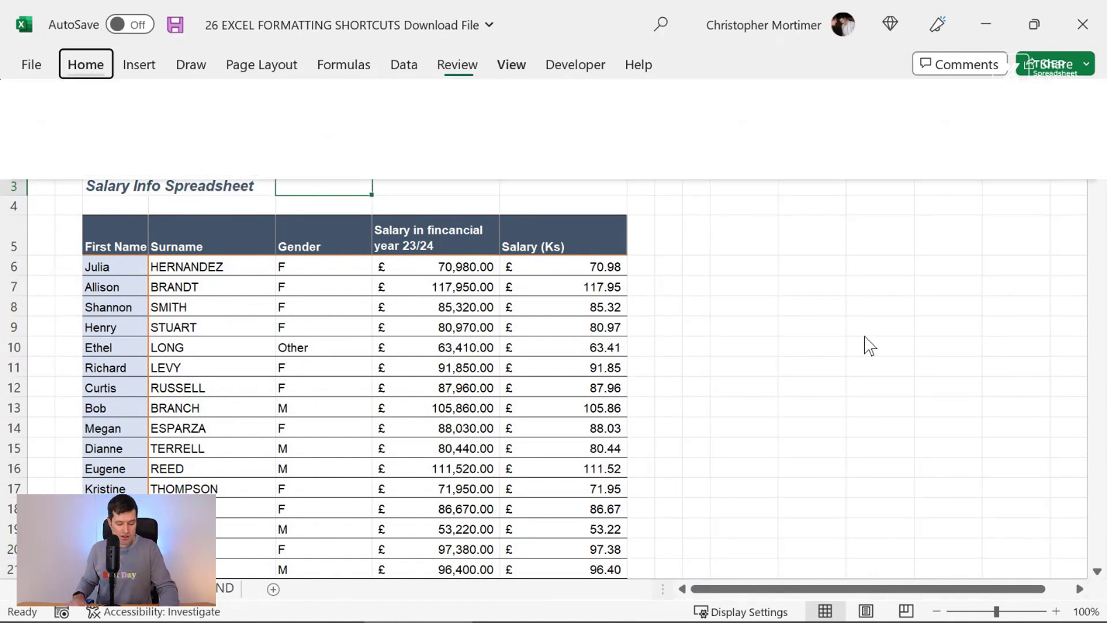
key("v")
key("g")
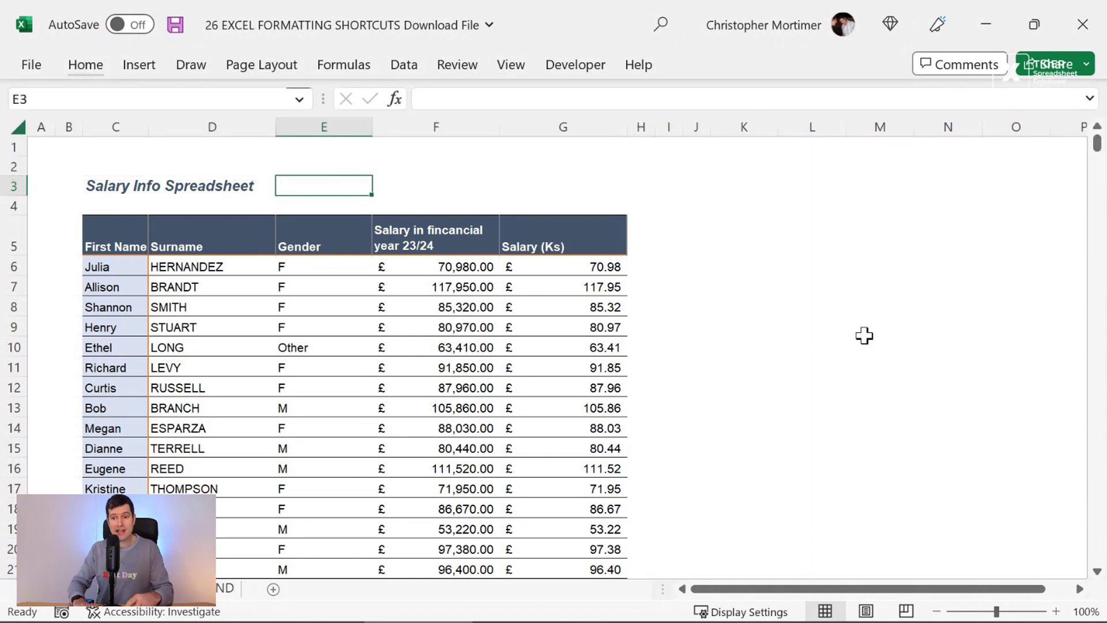
key("Up")
key("Right")
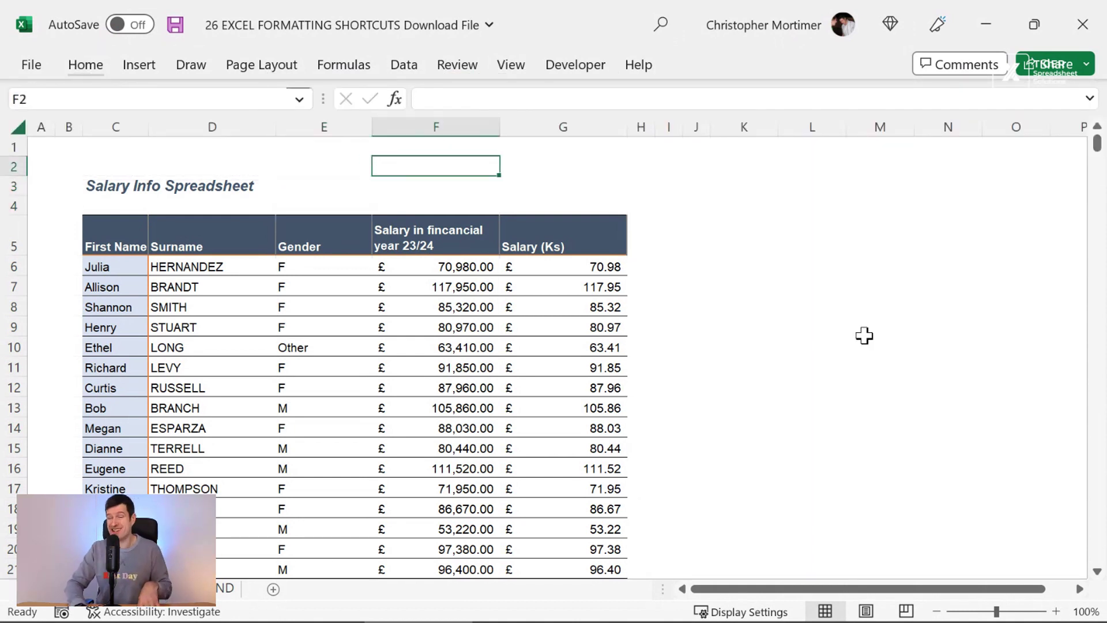
key("Right")
key("Down")
key("Down")
key("Down")
key("Down")
key("Left")
key("Left")
key("Left")
key("Left")
key("Down")
key("Right")
key("Right")
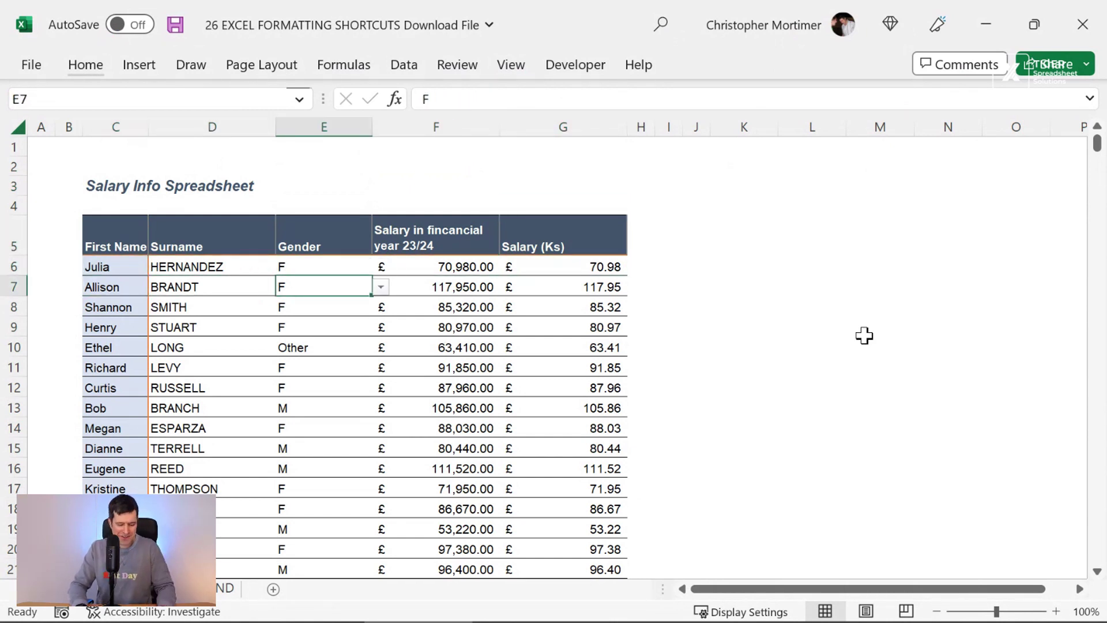
- Freeze panes at D6 to keep header rows and First Name column visible
key("ctrl+Page_Down")
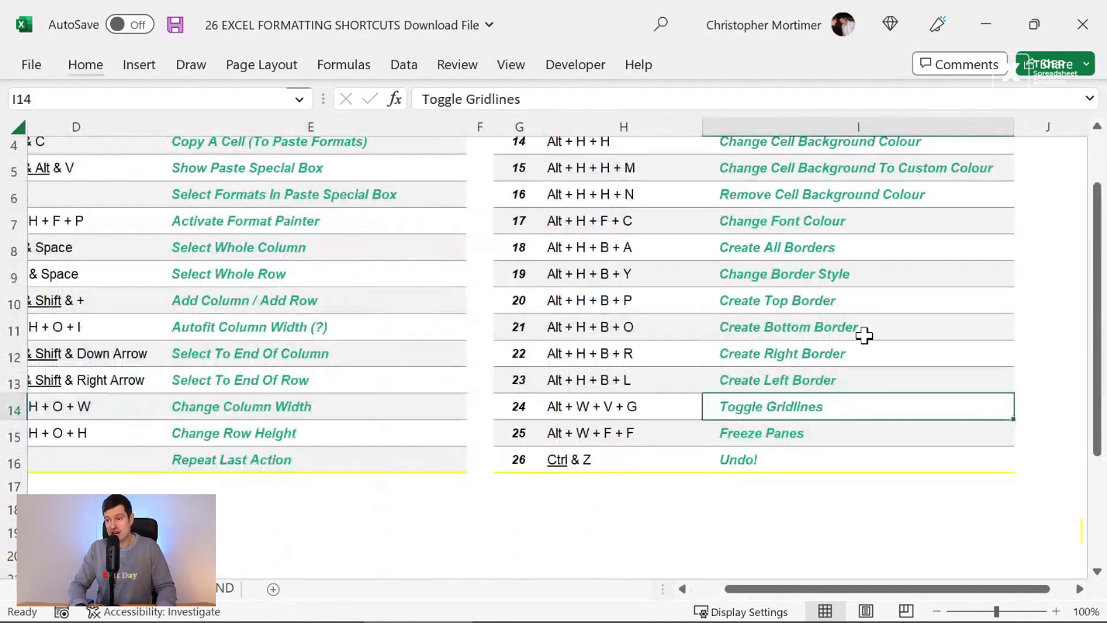
left_click(752, 436)
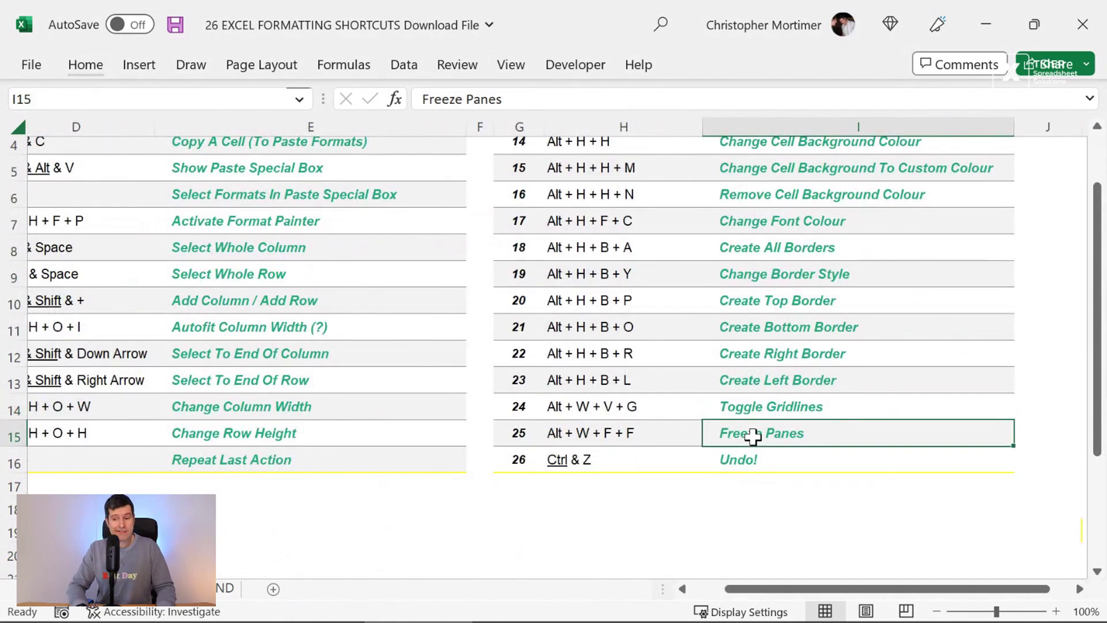
key("ctrl+Page_Up")
key("Up")
key("Left")
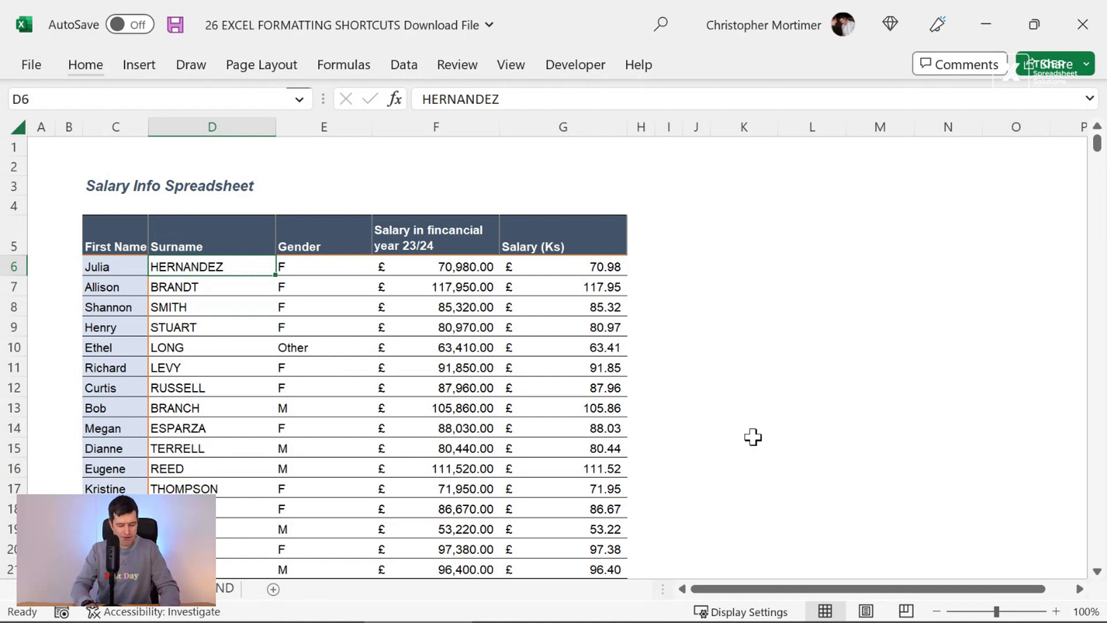
key("alt")
key("w")
key("f")
key("f")
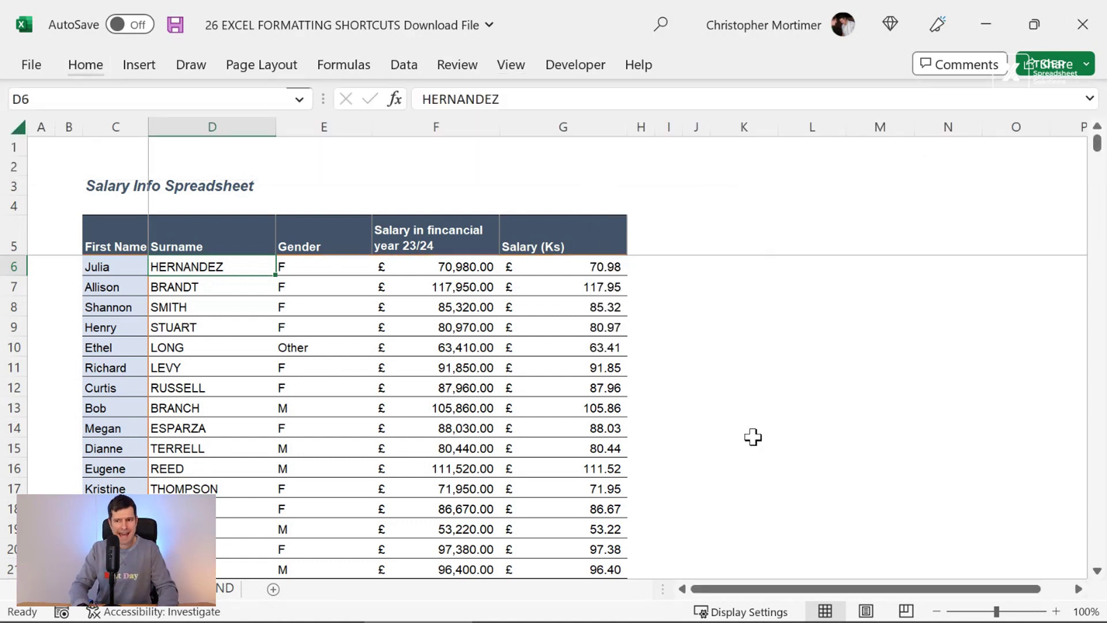
key("Down")
key("Down")
key("Down")
key("Down")
key("Down")
key("Down")
key("Down")
key("Down")
key("Down")
key("Down")
key("Down")
key("Down")
key("Down")
key("Down")
key("Down")
key("Down")
key("Down")
key("Down")
key("Down")
key("Down")
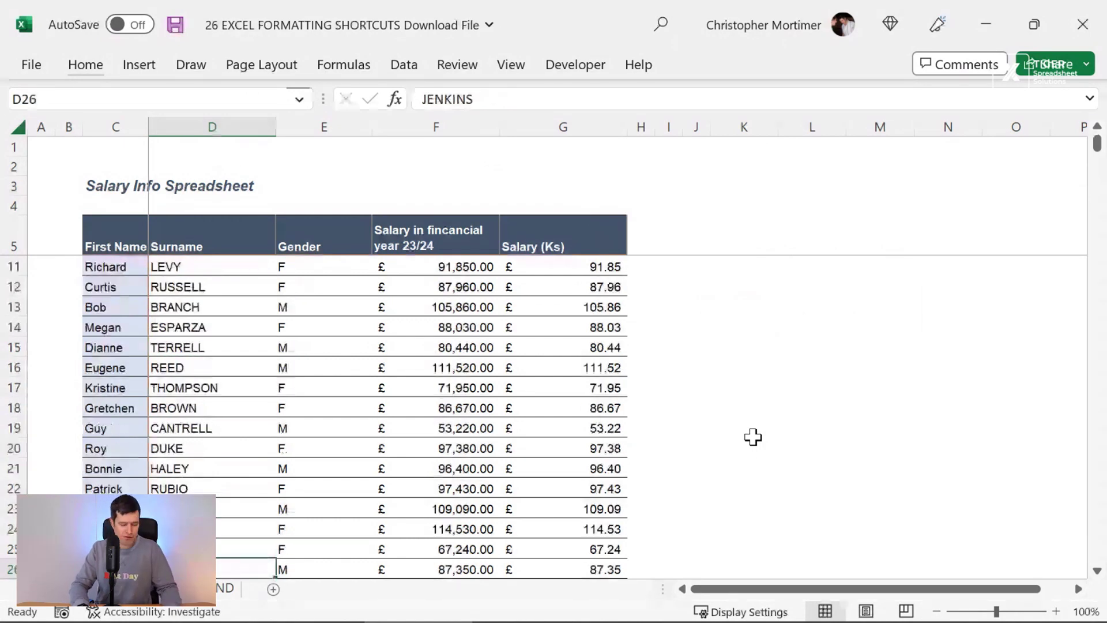
key("ctrl+Home")
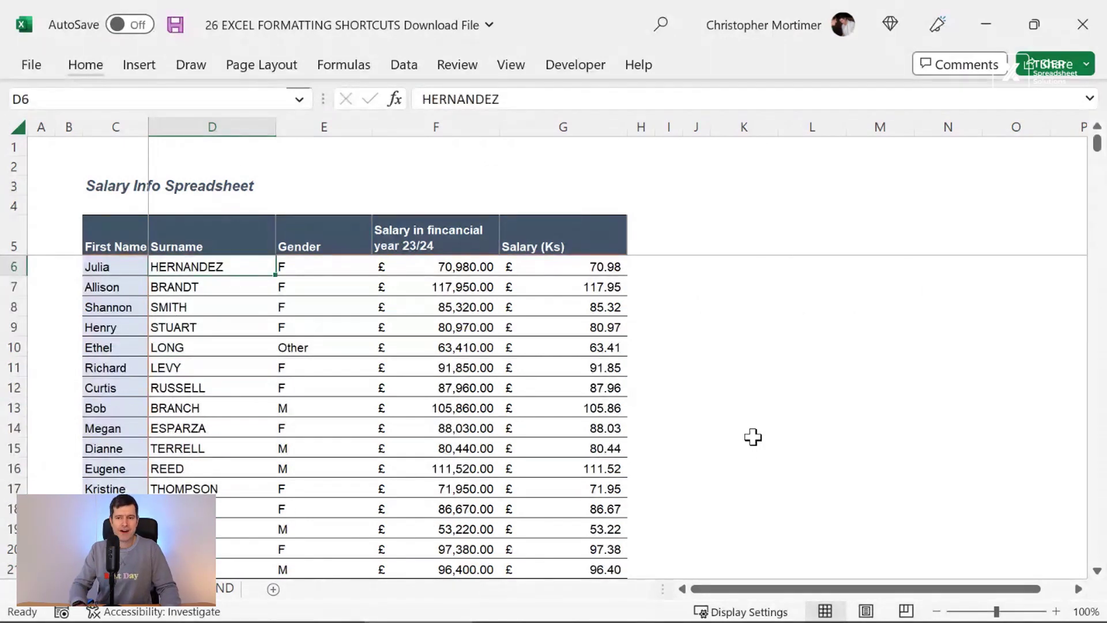
key("ctrl+Page_Up")
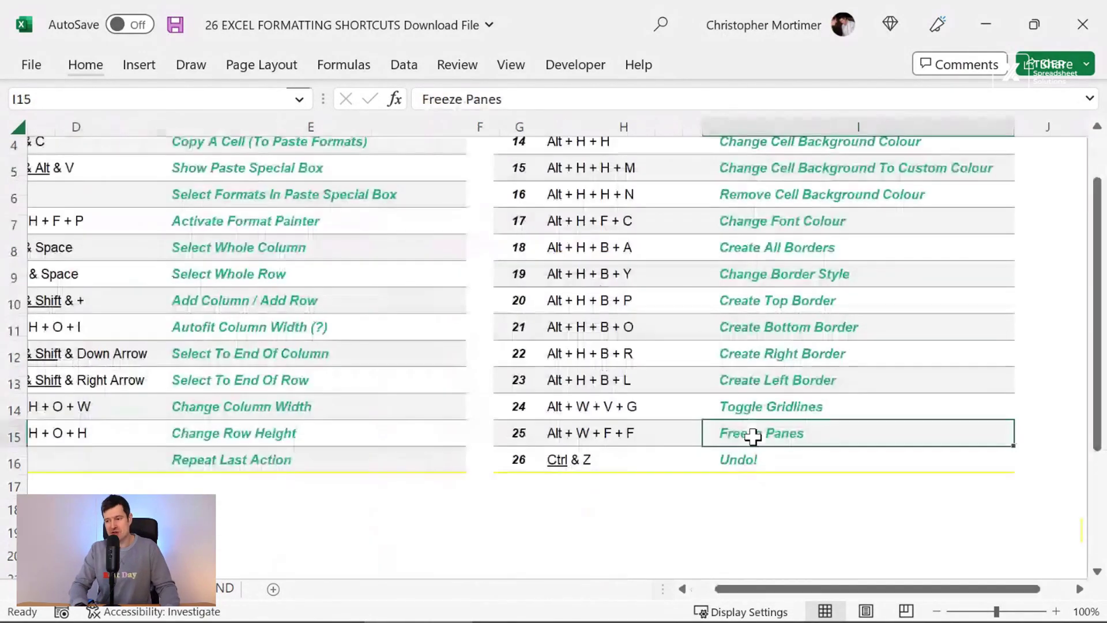
- Select the Undo! entry in the shortcuts list
left_click(736, 455)
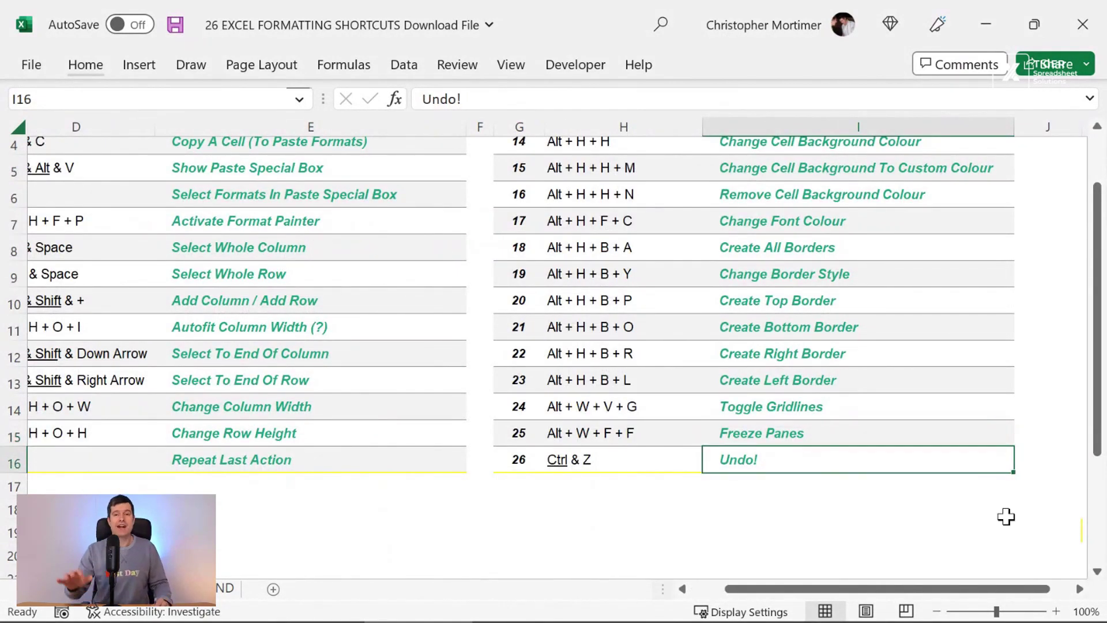